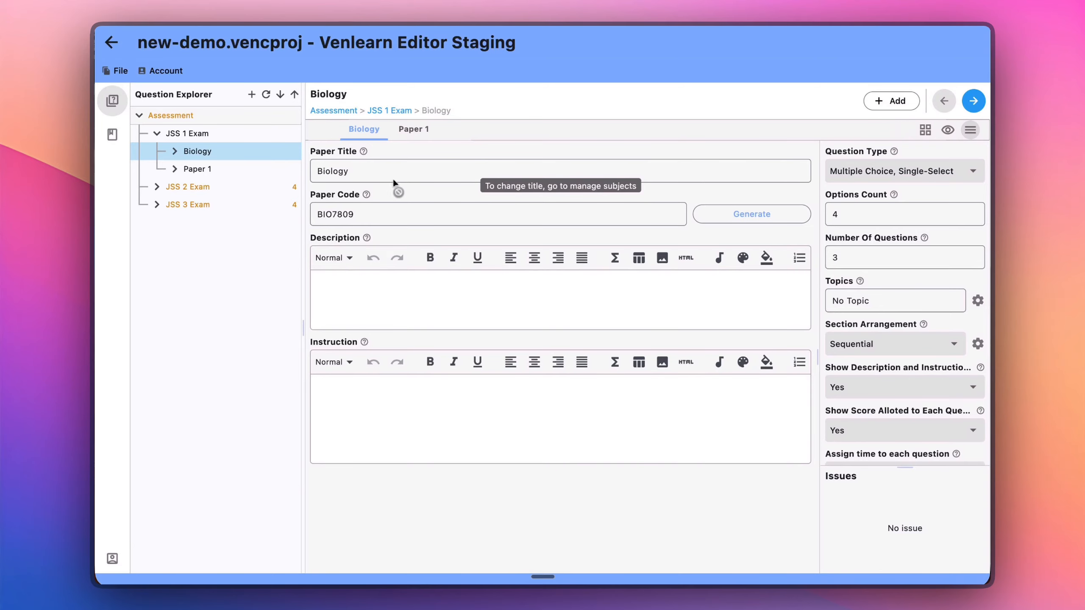
pyautogui.rightClick(215, 153)
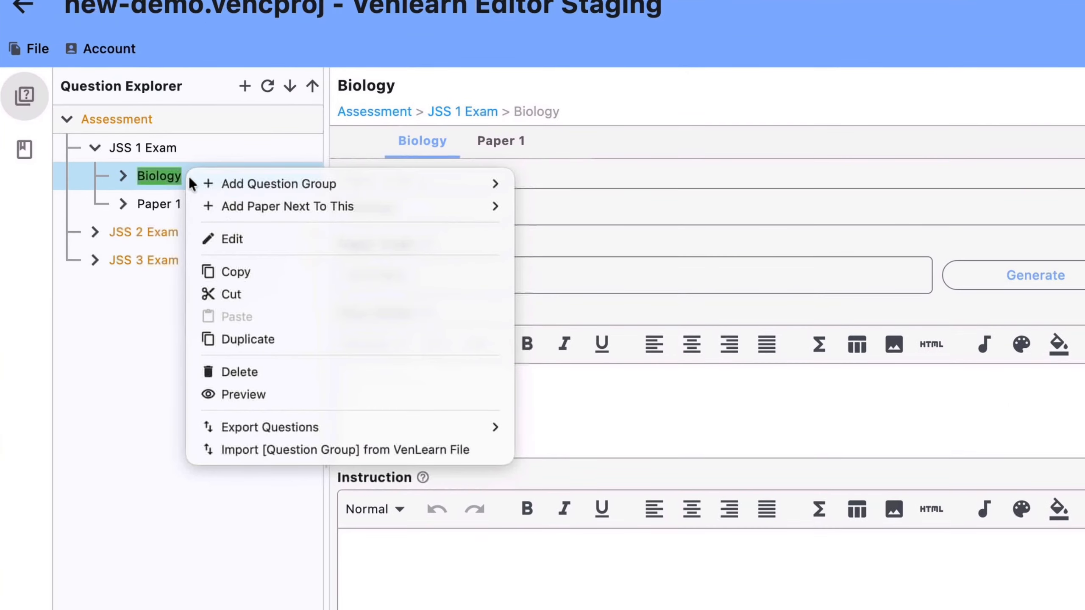
pyautogui.click(241, 238)
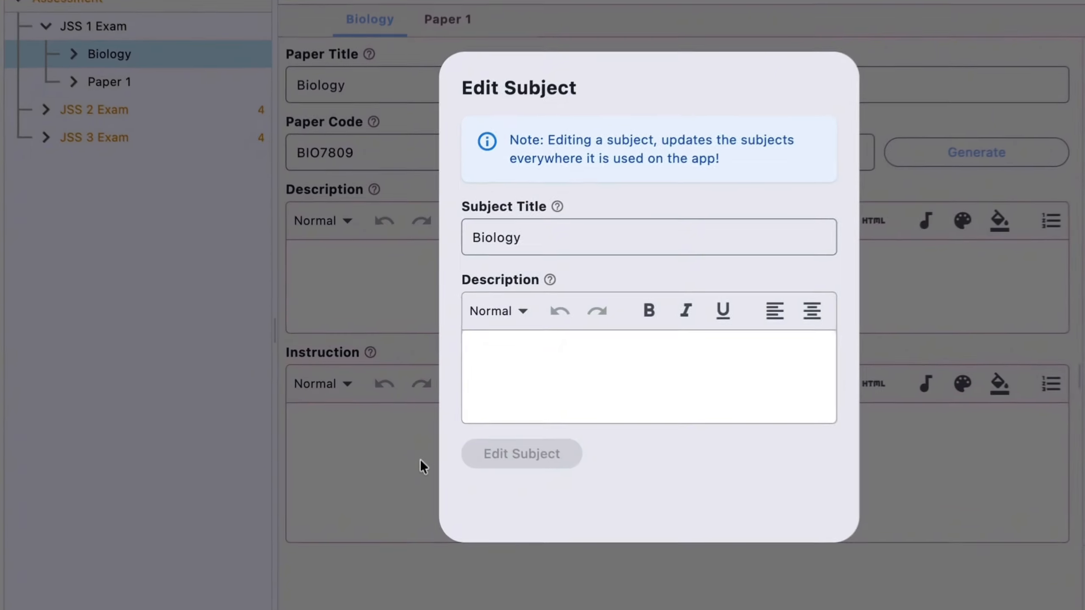
pyautogui.click(394, 413)
# Edit the Biology subject to add the description "Description", and generate a new code for the paper.
pyautogui.rightClick(137, 52)
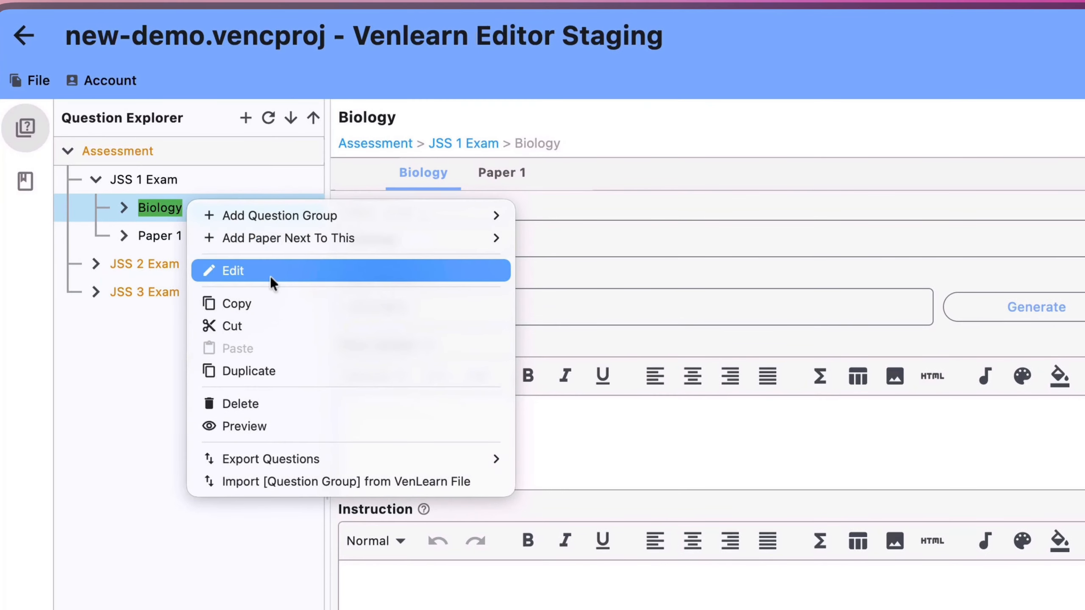
pyautogui.click(270, 276)
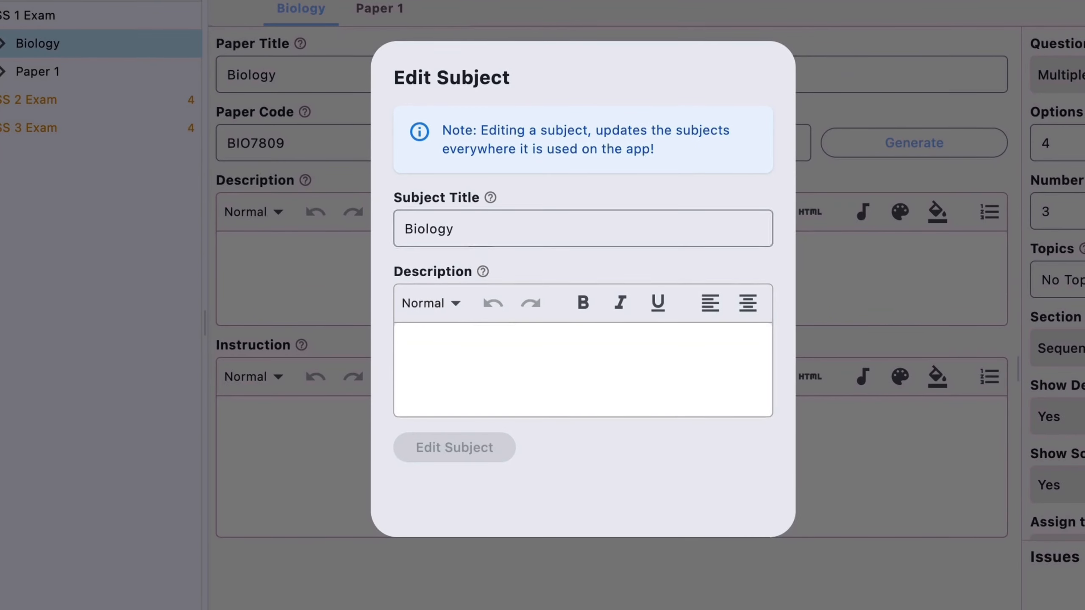
pyautogui.click(465, 317)
pyautogui.click(527, 352)
pyautogui.write('Desc')
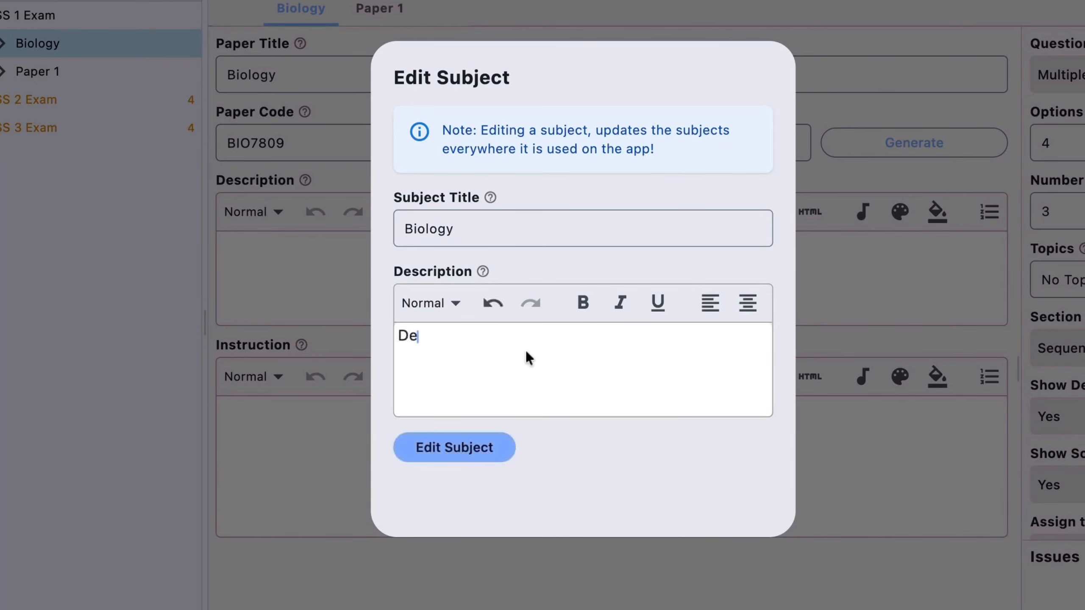
pyautogui.write('ription')
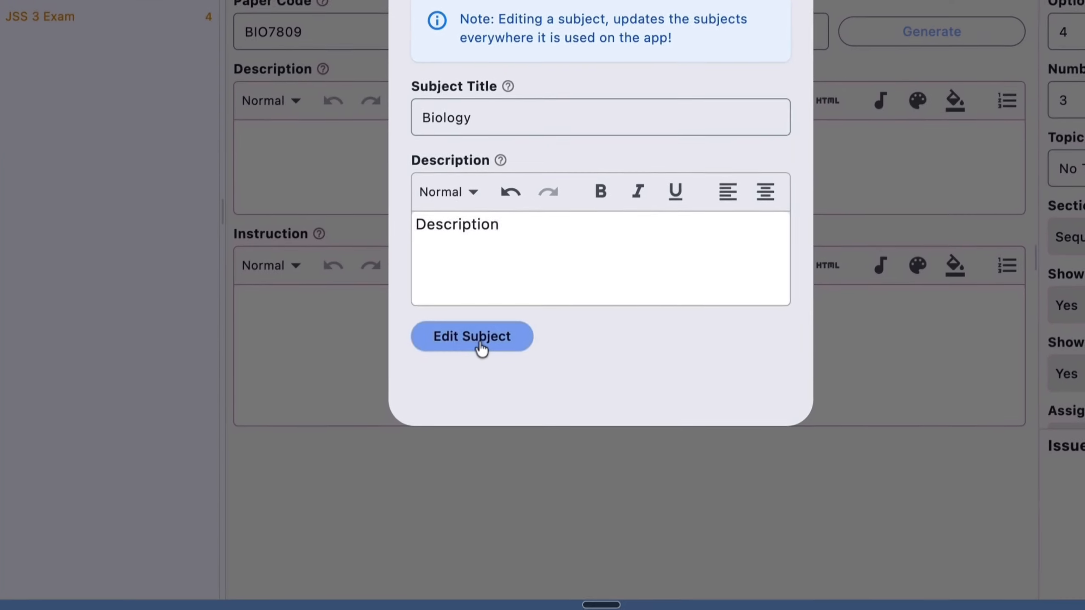
pyautogui.click(460, 454)
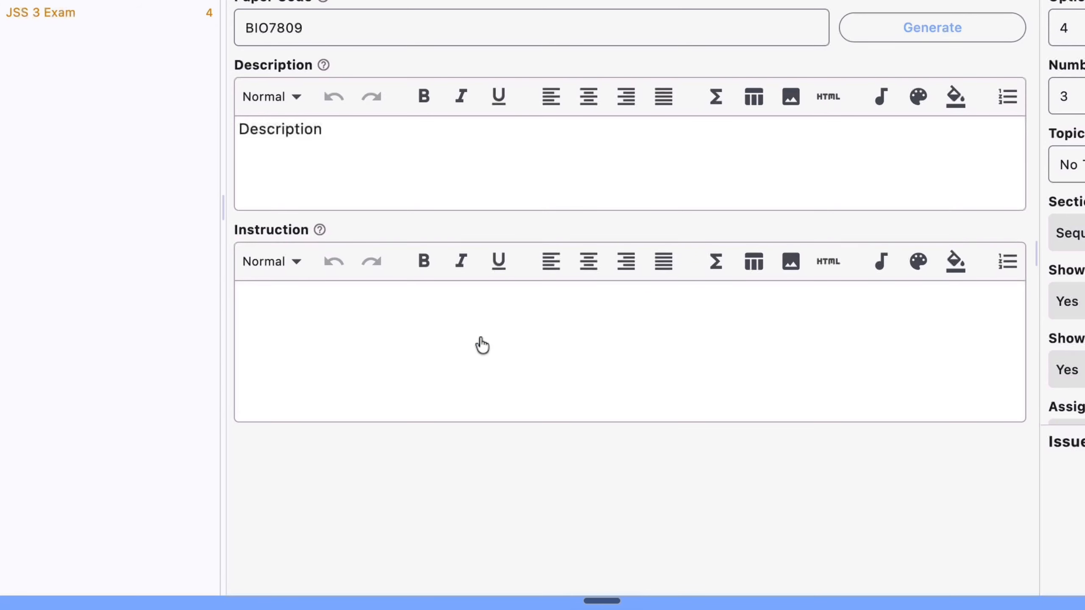
pyautogui.click(931, 27)
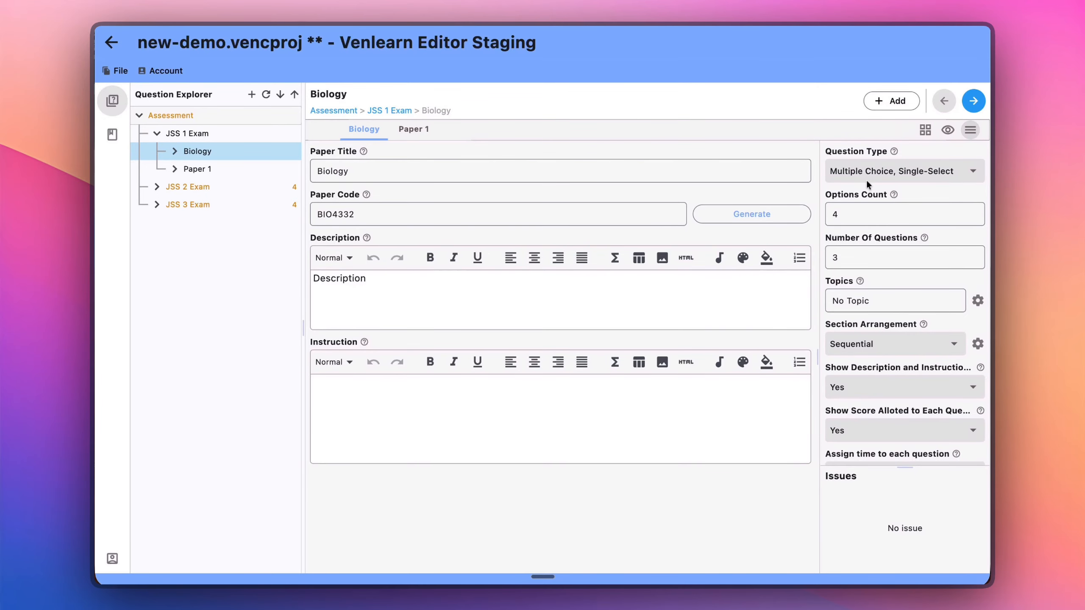
# Look through the Biology paper's question type choices and options count, and expand Biology and Group 1 in the question tree.
pyautogui.click(864, 173)
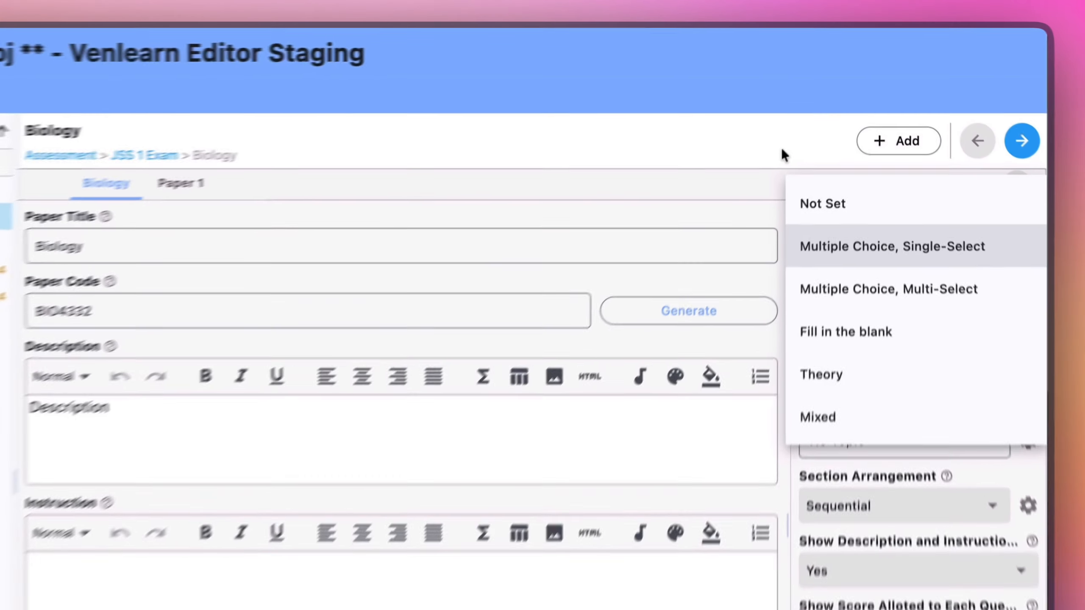
pyautogui.click(812, 106)
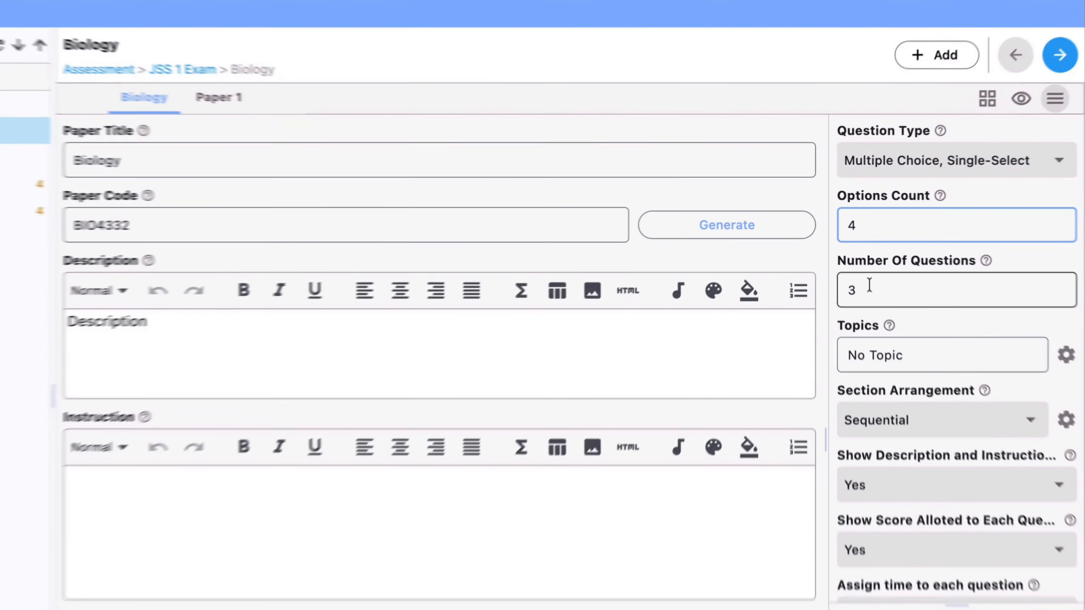
pyautogui.press('Tab')
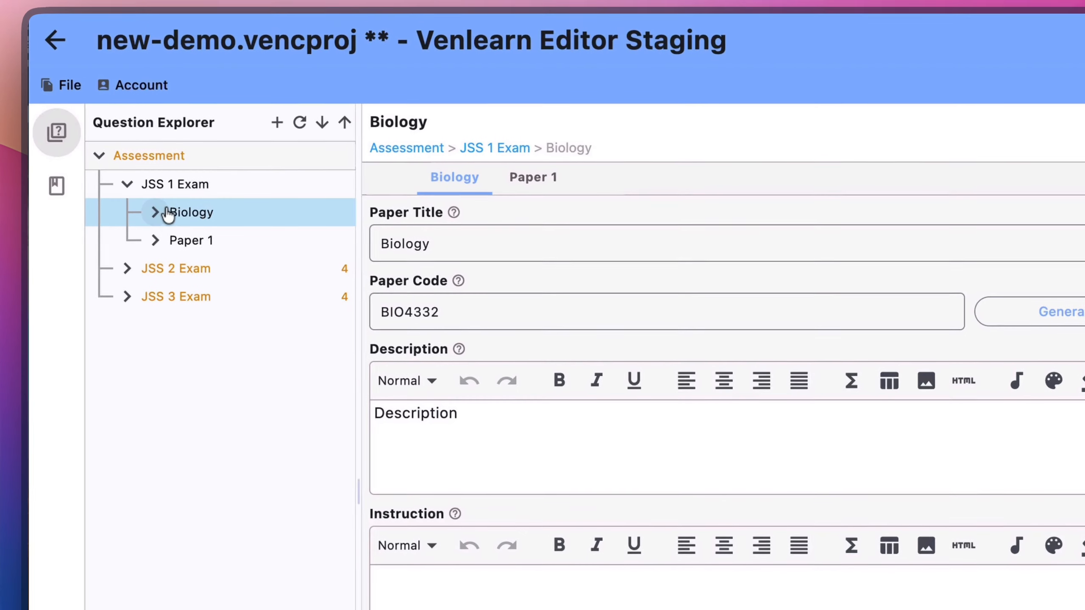
pyautogui.click(158, 216)
pyautogui.click(182, 241)
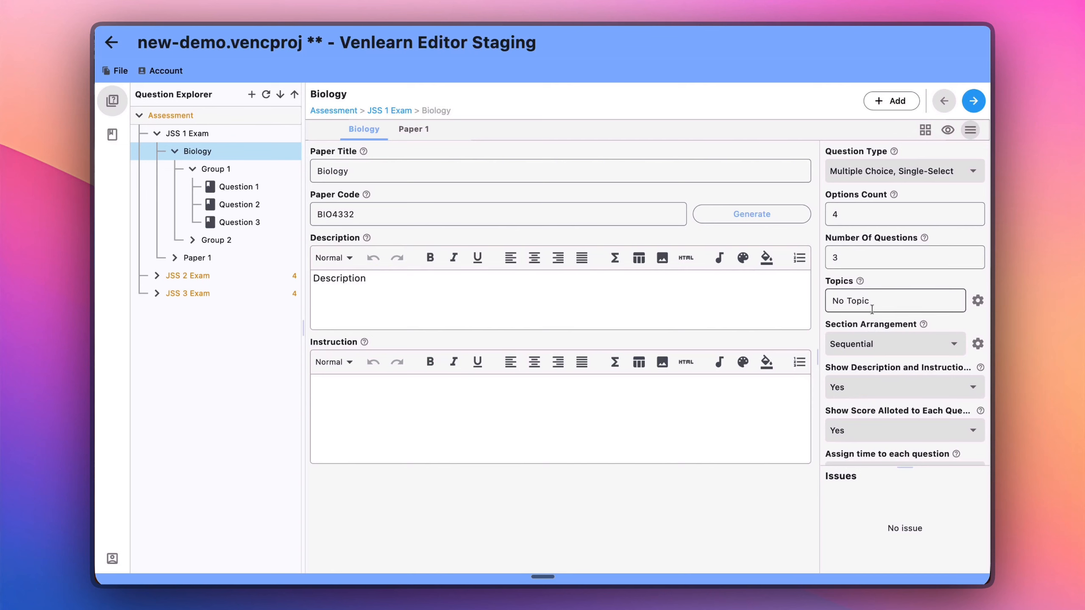
# Inspect the section list in the Biology paper's section arrangement settings.
pyautogui.scroll(-1, 872, 304)
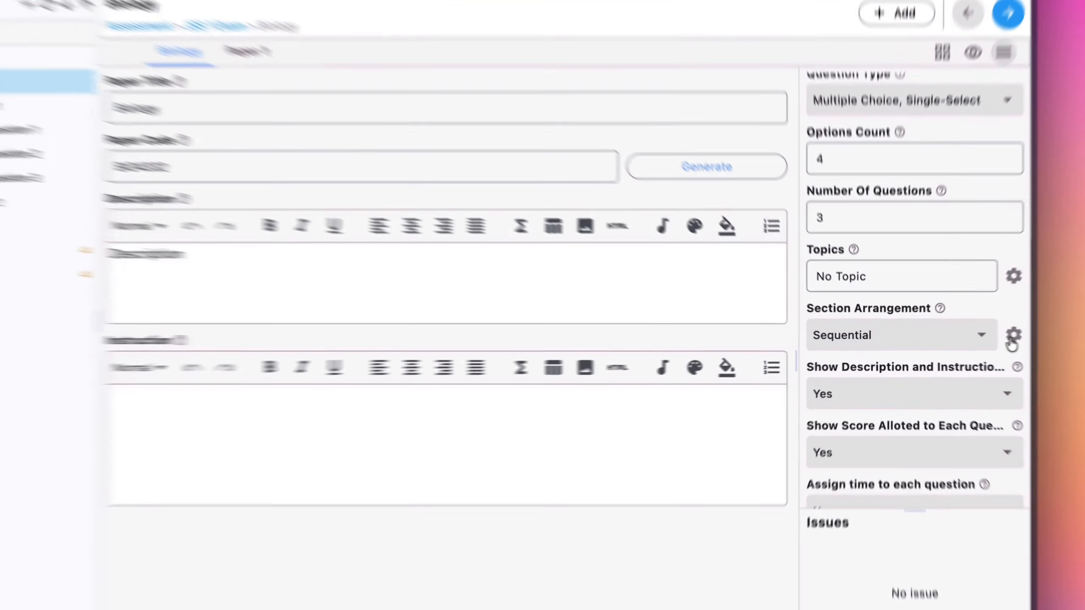
pyautogui.click(977, 339)
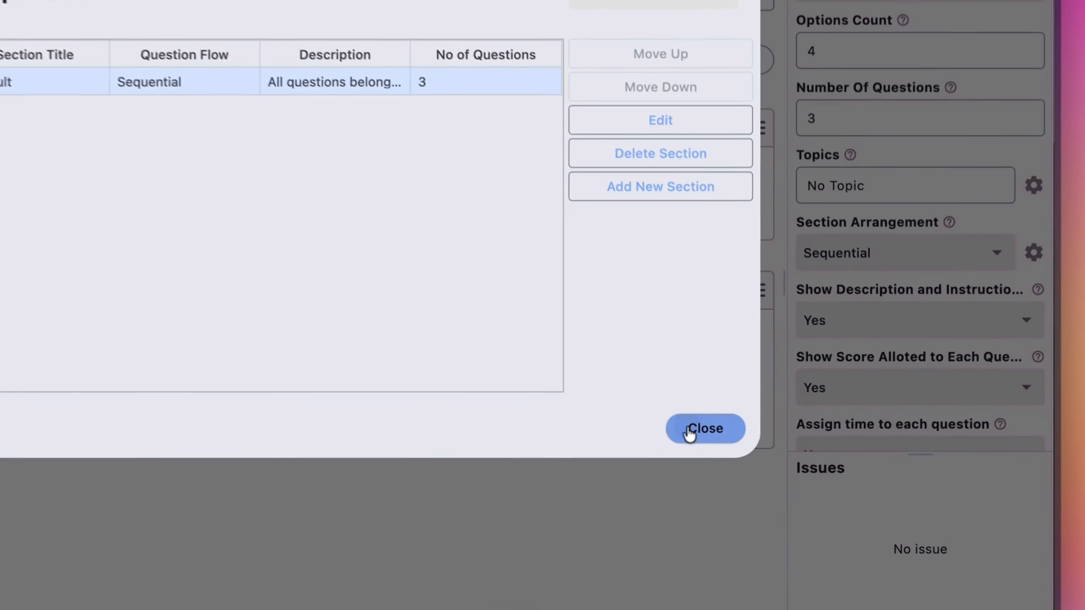
pyautogui.click(758, 450)
# Widen the paper settings area and examine the choices for showing the description and instruction before the paper starts.
pyautogui.scroll(-1, 886, 289)
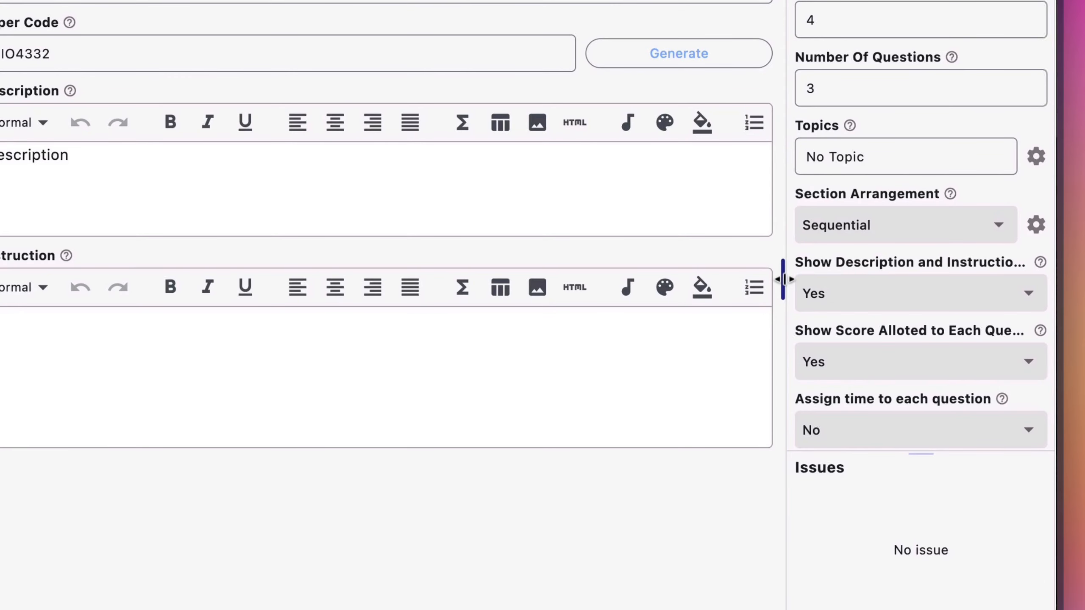
pyautogui.moveTo(782, 284); pyautogui.dragTo(560, 286)
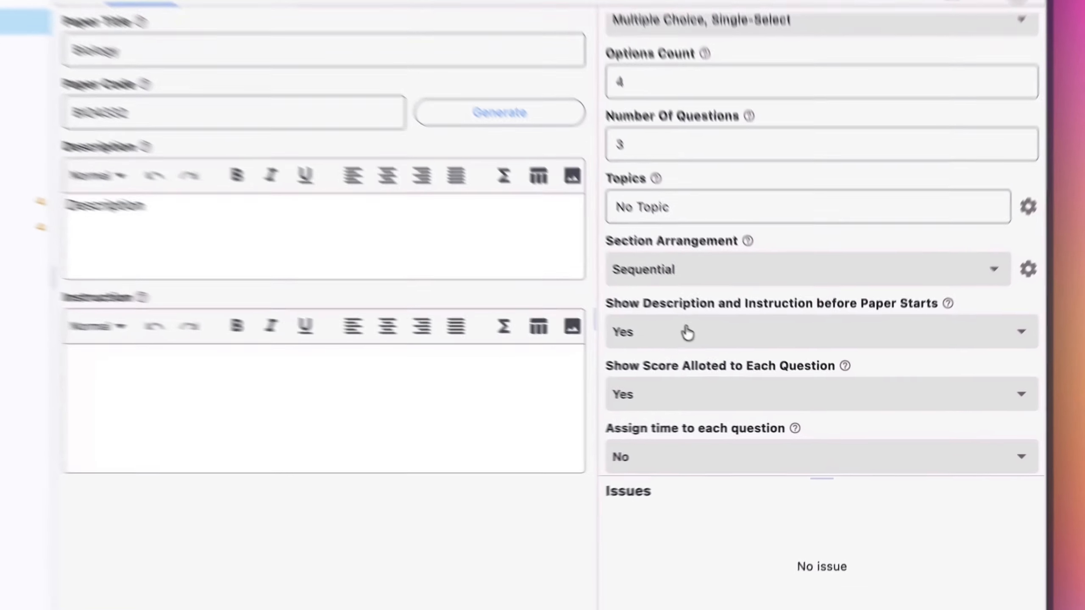
pyautogui.click(741, 366)
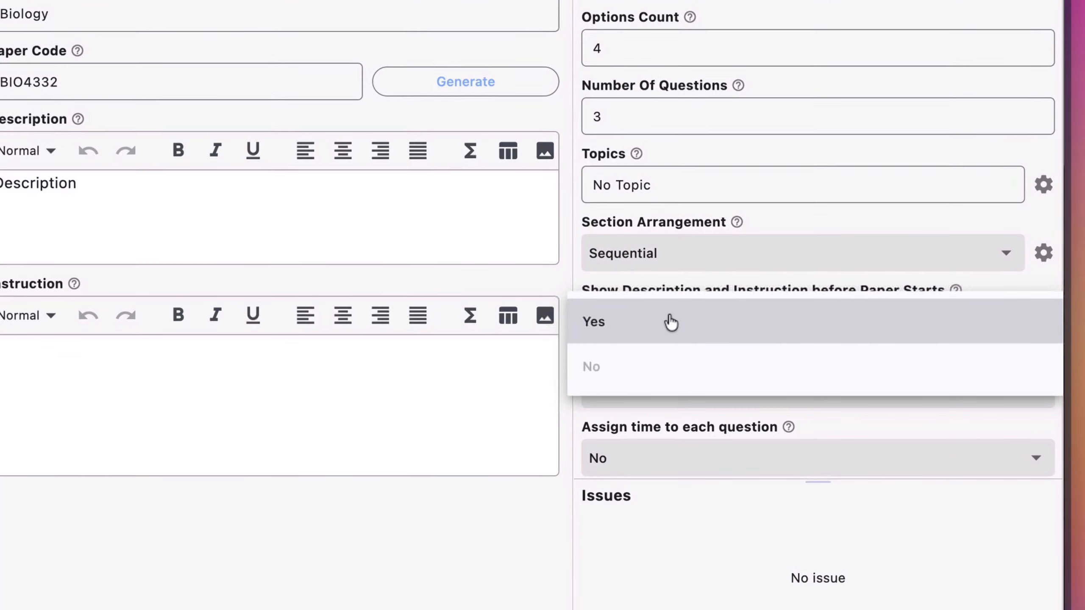
pyautogui.click(642, 280)
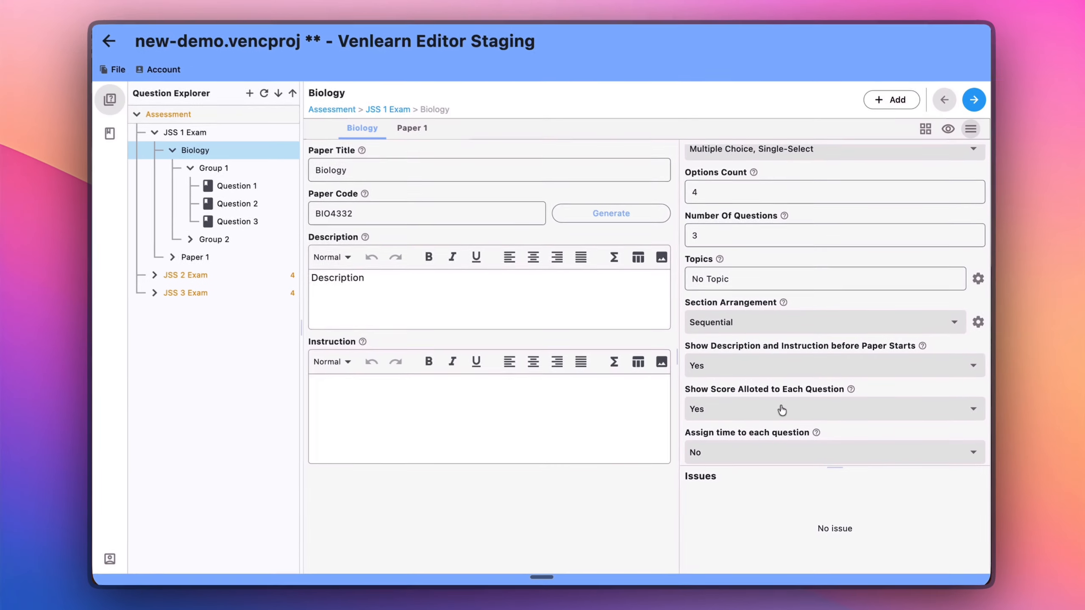
# Examine the choices for showing the score allotted to each question.
pyautogui.scroll(-1, 782, 410)
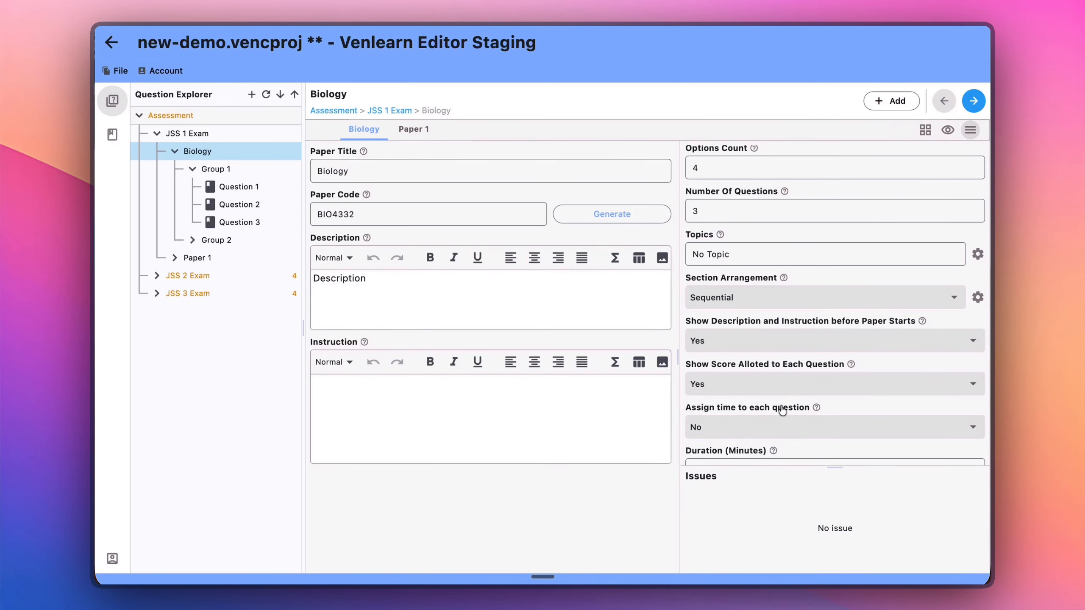
pyautogui.scroll(-1, 781, 409)
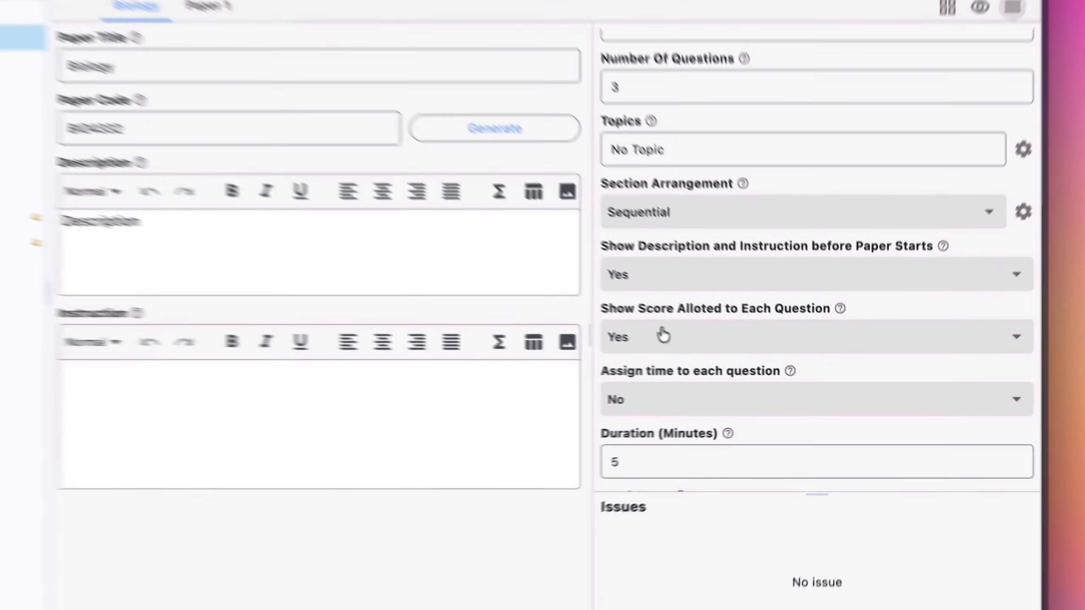
pyautogui.click(727, 357)
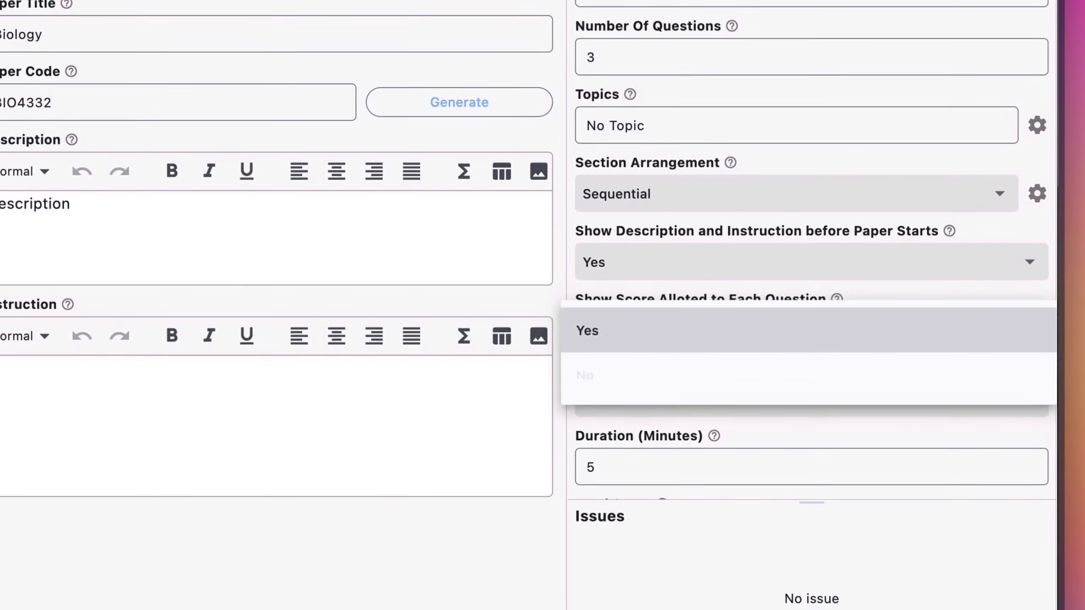
pyautogui.click(667, 297)
# Turn on time assignment for each question in the Biology paper and set the duration per question to 60 seconds.
pyautogui.scroll(-1, 667, 296)
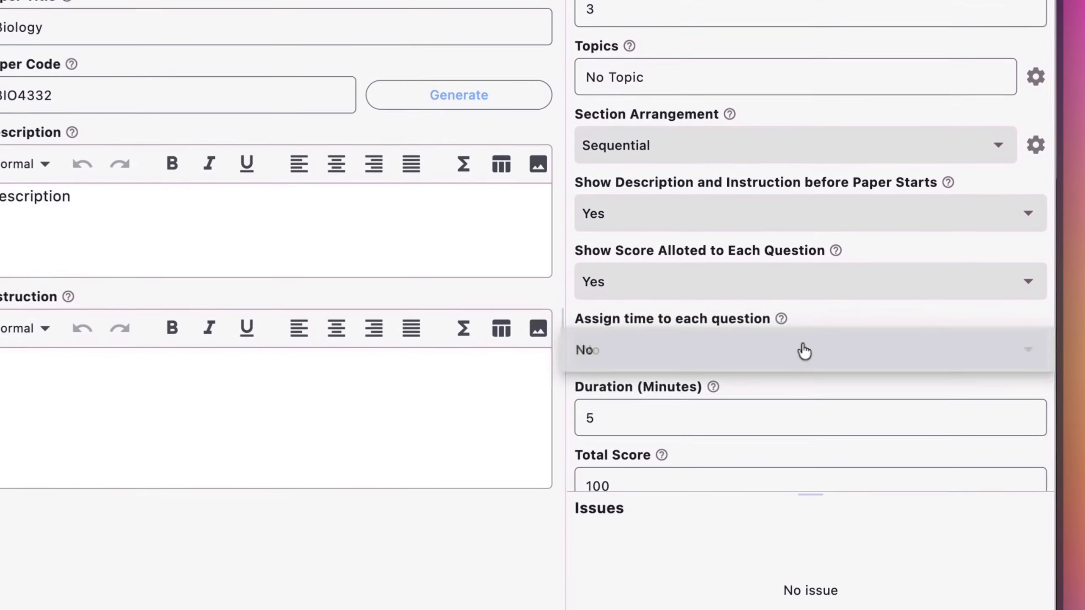
pyautogui.click(829, 376)
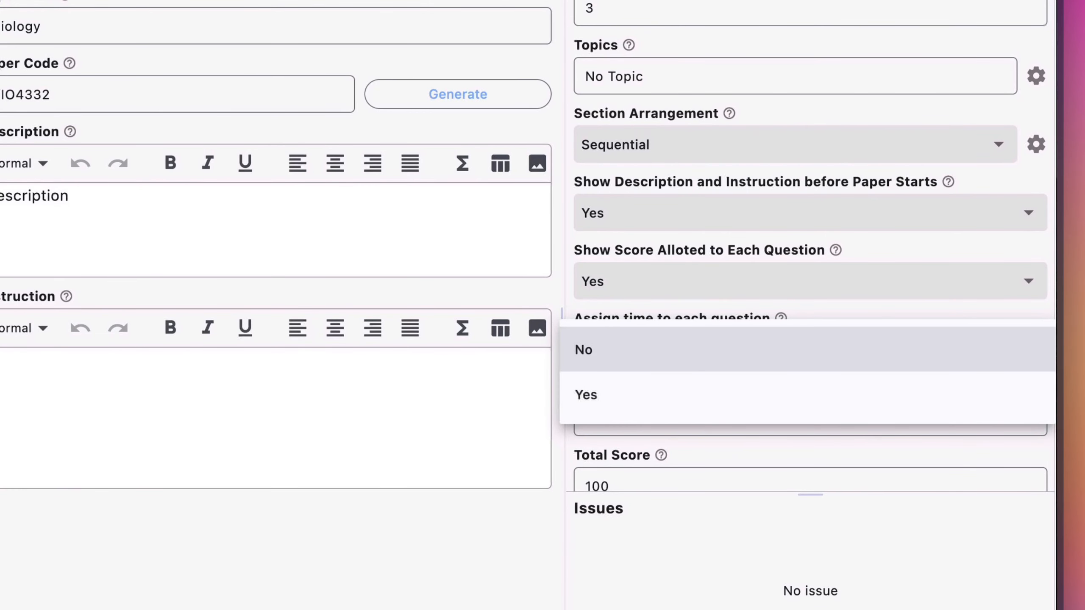
pyautogui.click(683, 395)
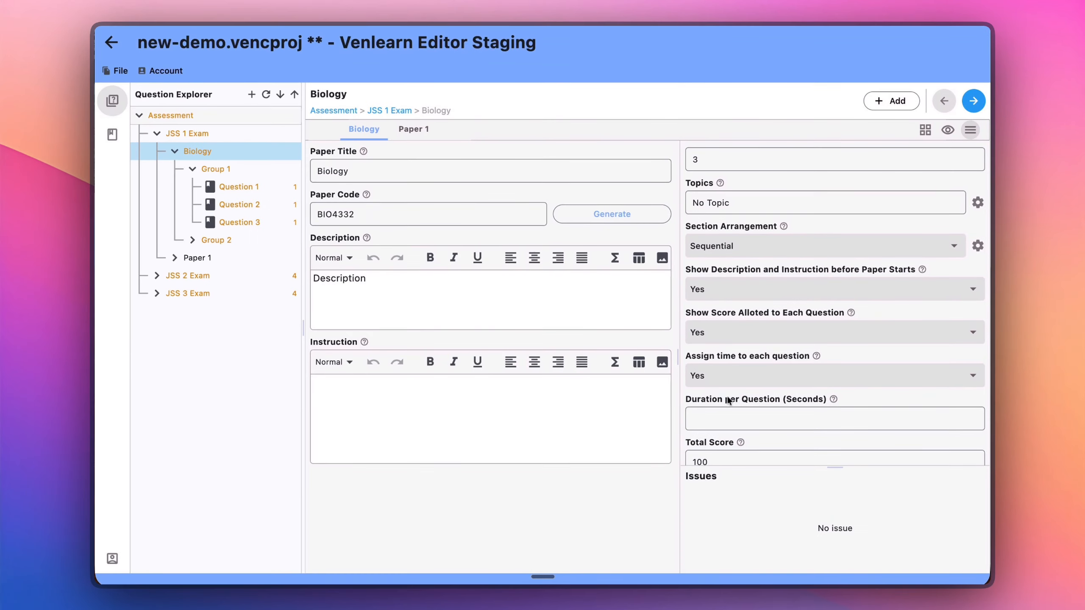
pyautogui.scroll(-1, 643, 379)
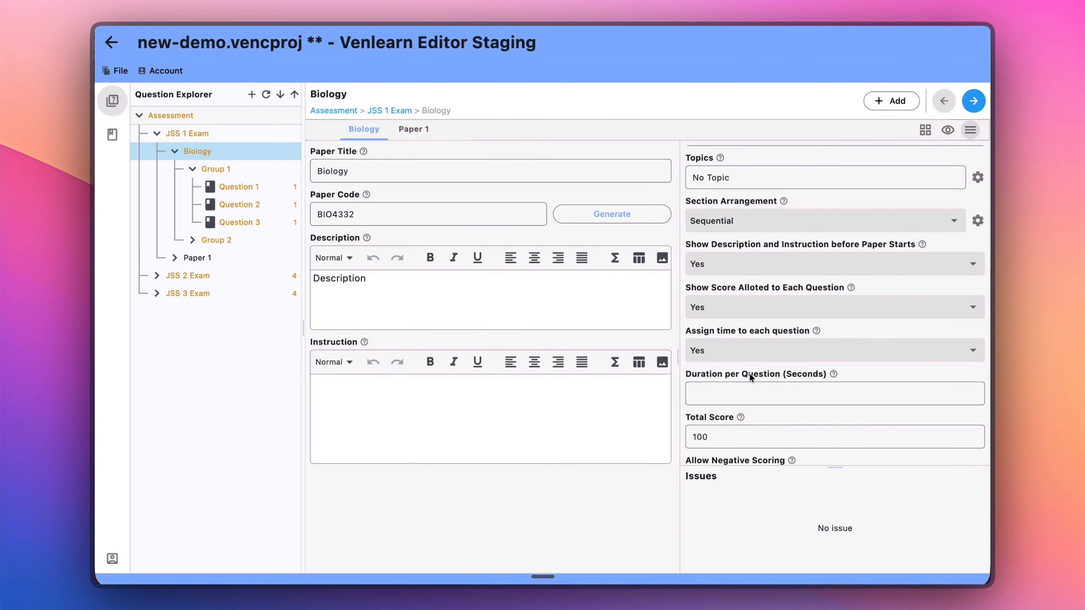
pyautogui.click(723, 393)
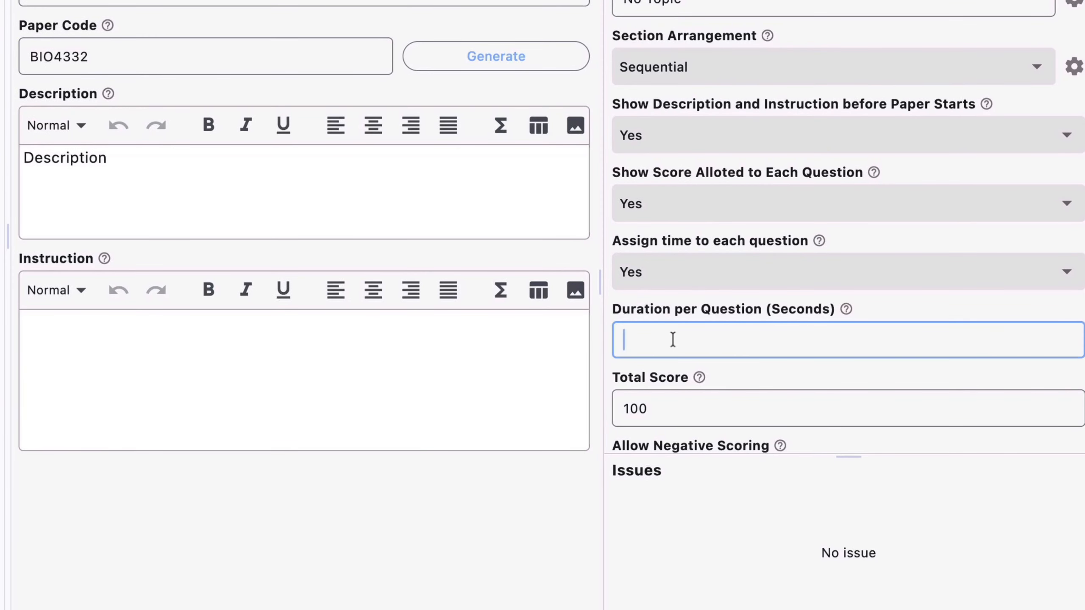
pyautogui.write('60')
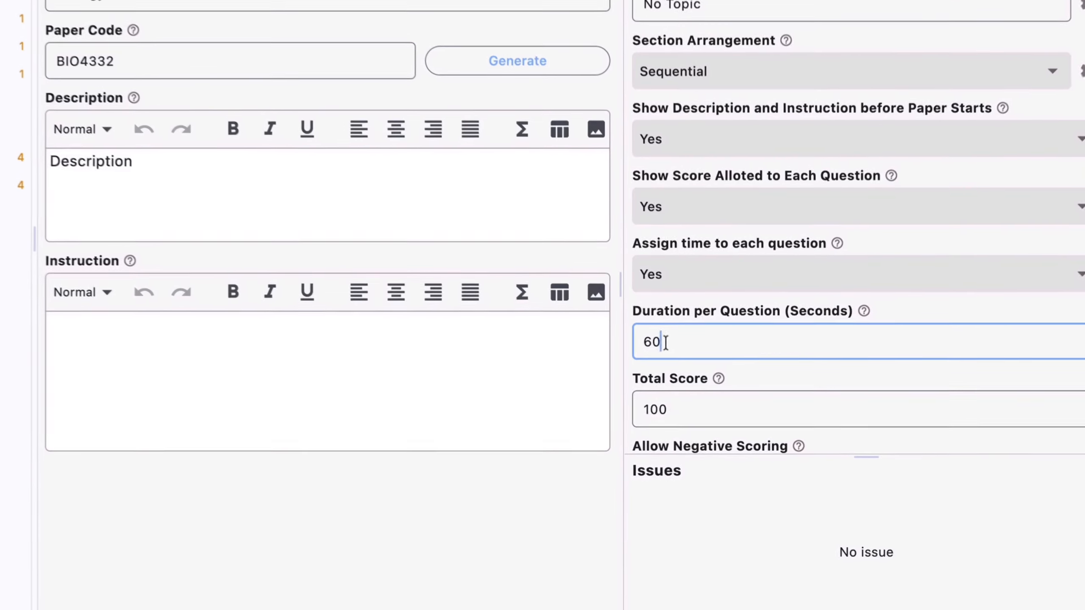
# Check the paper's duration per question, and open Question 1 in Group 1 to inspect its own question duration.
pyautogui.moveTo(705, 394); pyautogui.dragTo(687, 395)
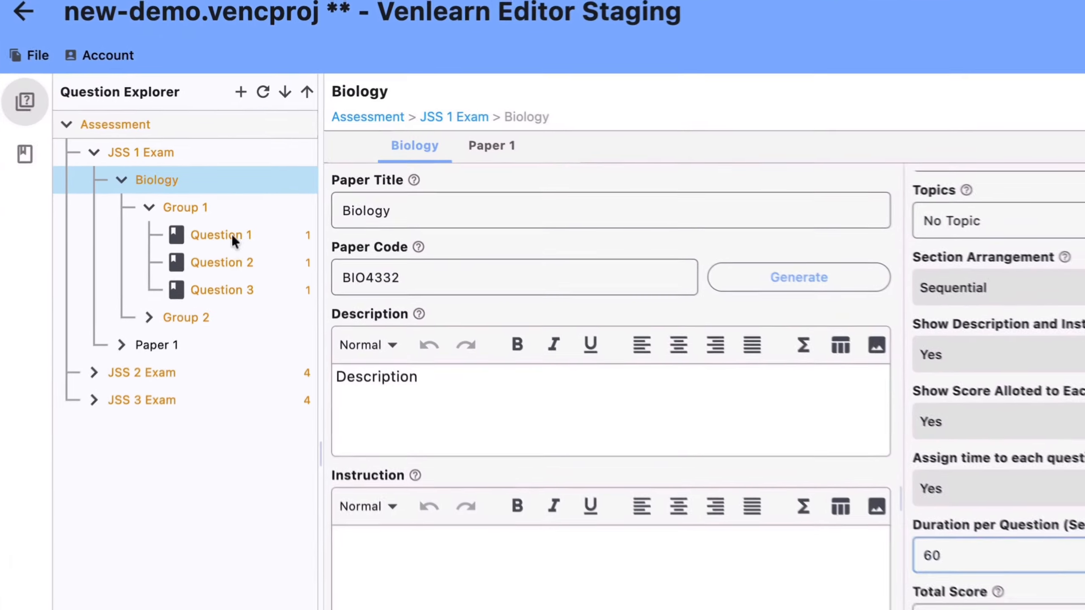
pyautogui.click(245, 187)
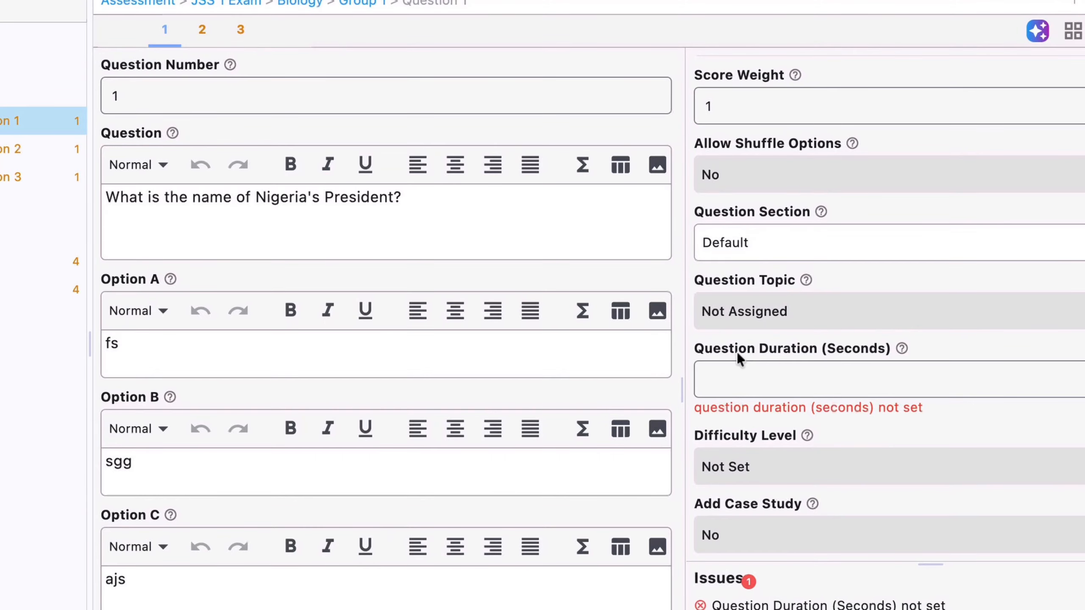
pyautogui.click(818, 425)
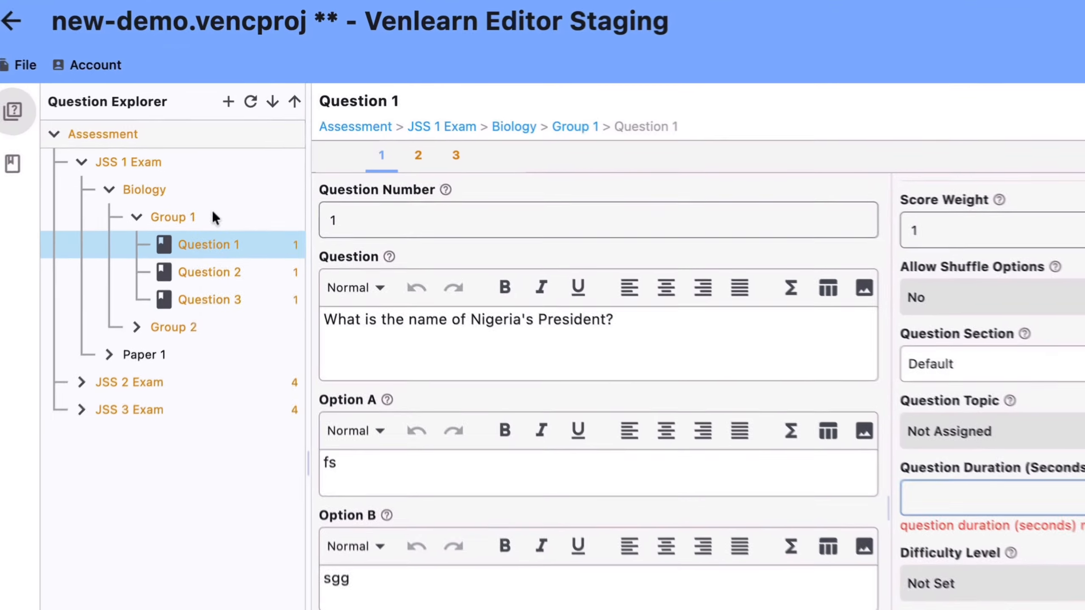
# Add a single new question to Group 1 and look through its settings down to the question duration.
pyautogui.rightClick(240, 164)
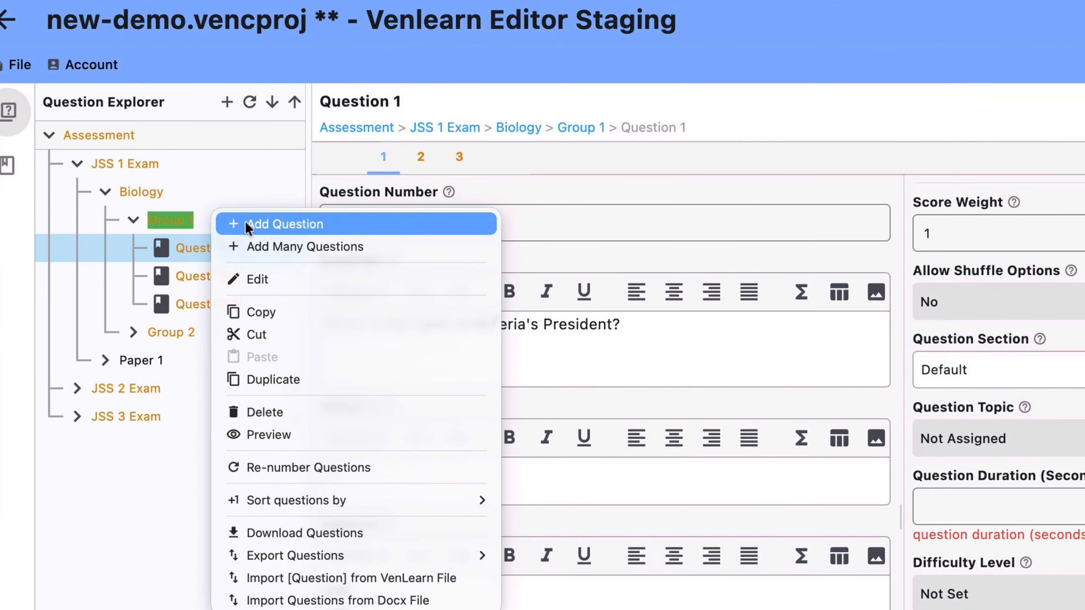
pyautogui.click(273, 223)
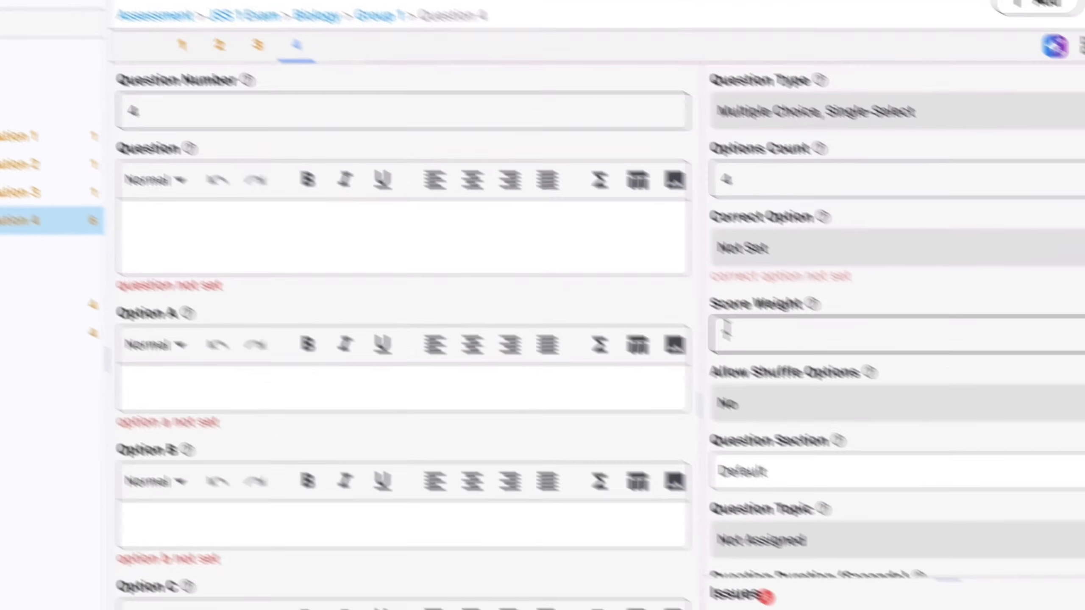
pyautogui.scroll(-2, 821, 420)
pyautogui.scroll(-3, 819, 420)
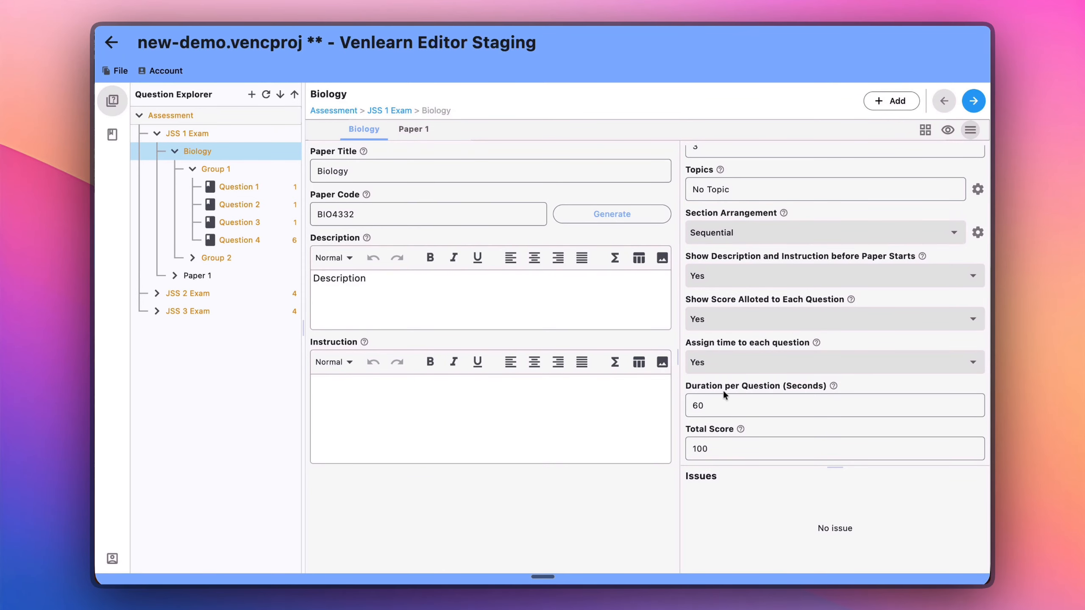
# Examine the Biology paper's total score, negative scoring and calculator type settings.
pyautogui.scroll(-3, 723, 392)
pyautogui.click(711, 409)
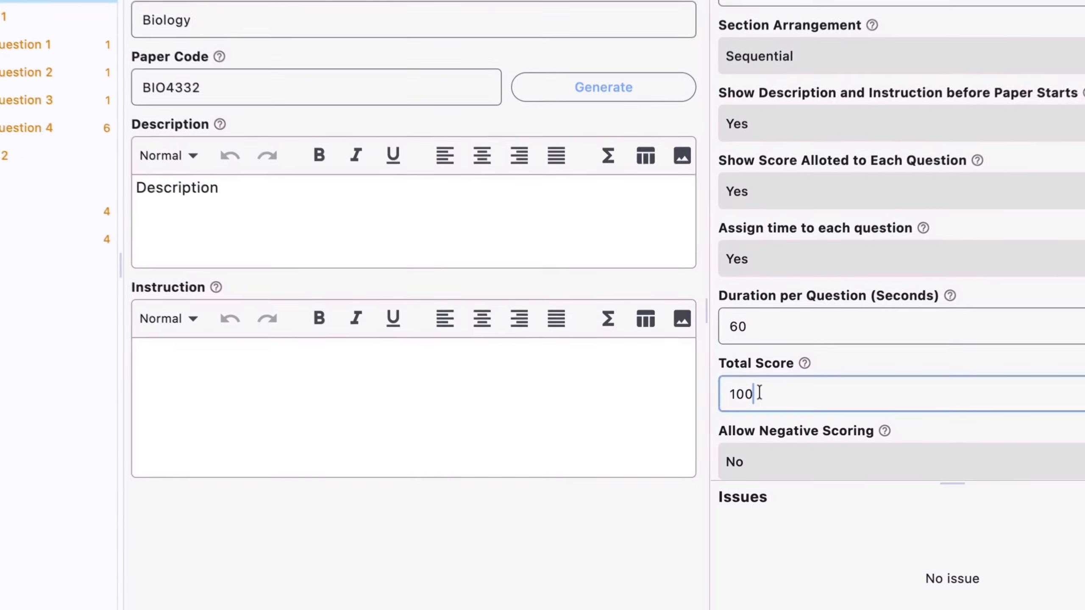
pyautogui.moveTo(759, 393); pyautogui.dragTo(702, 392)
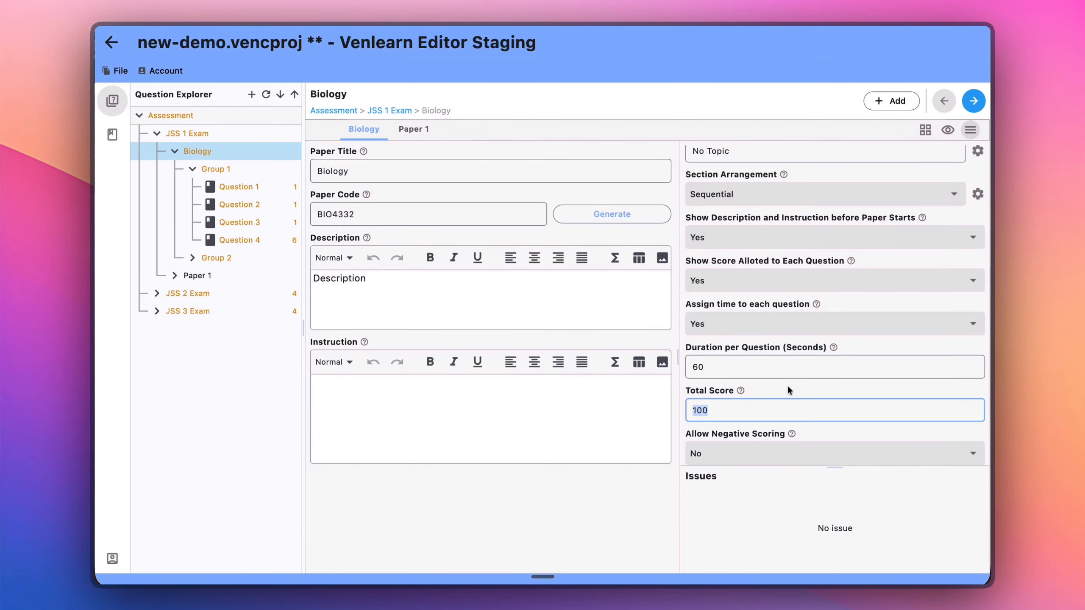
pyautogui.scroll(-2, 787, 385)
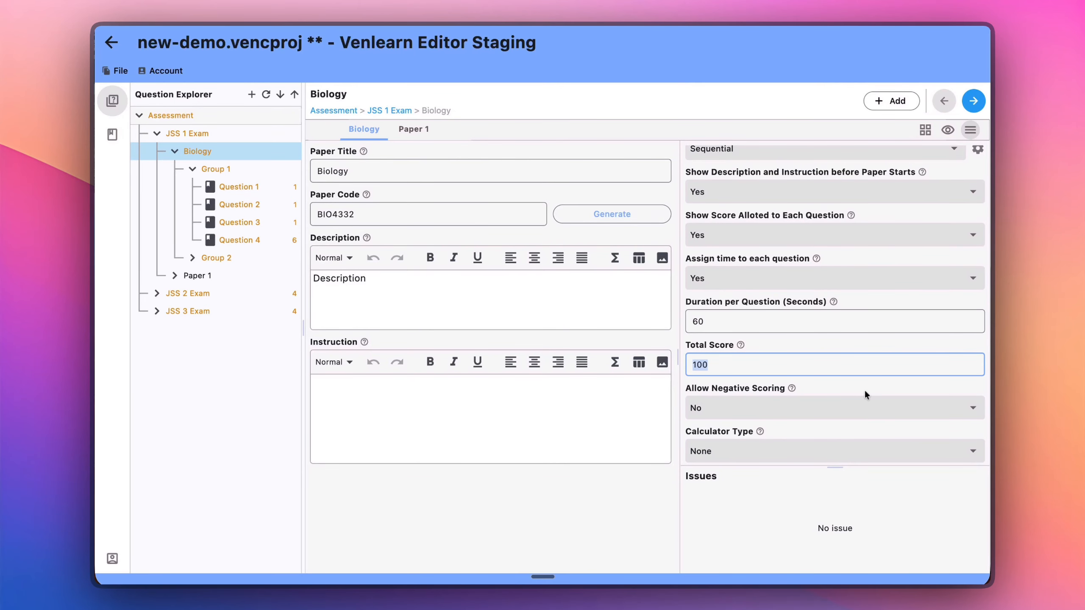
pyautogui.scroll(-1, 820, 391)
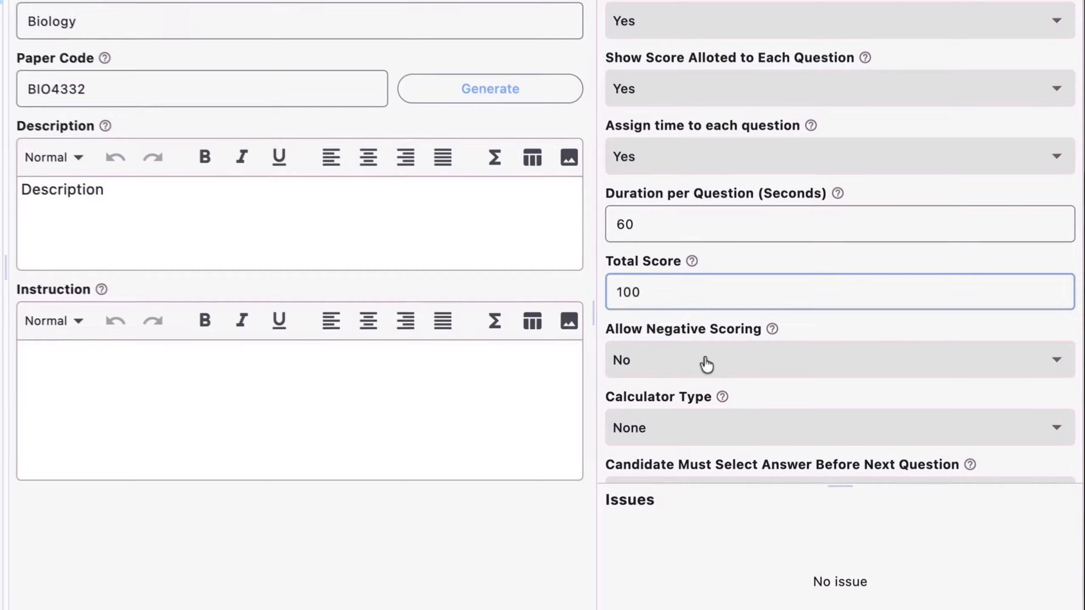
# Allow negative scoring for the Biology paper.
pyautogui.click(749, 389)
pyautogui.click(637, 310)
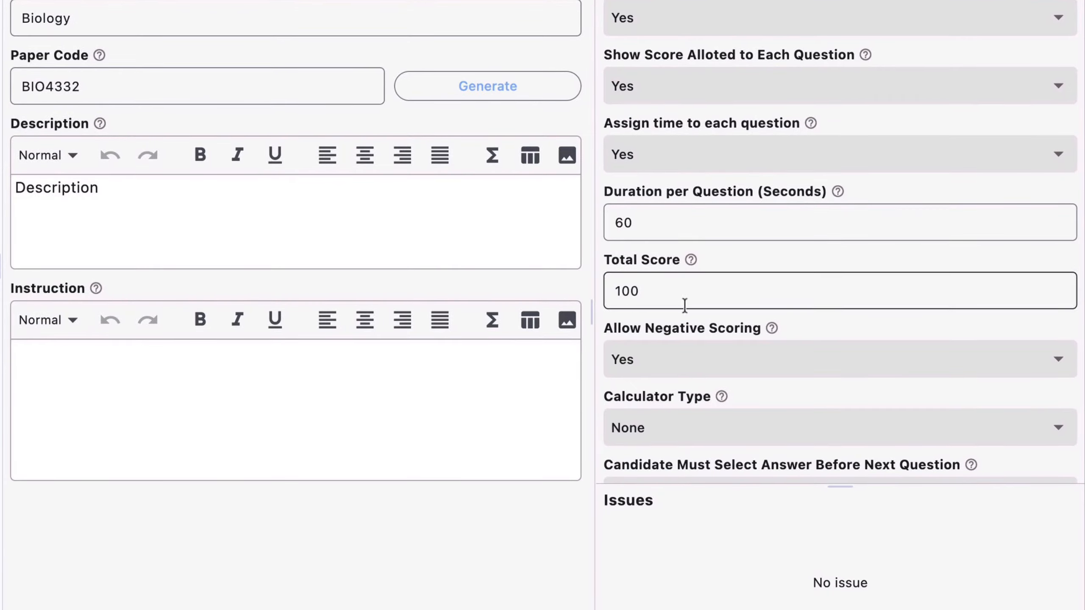
pyautogui.scroll(-2, 722, 326)
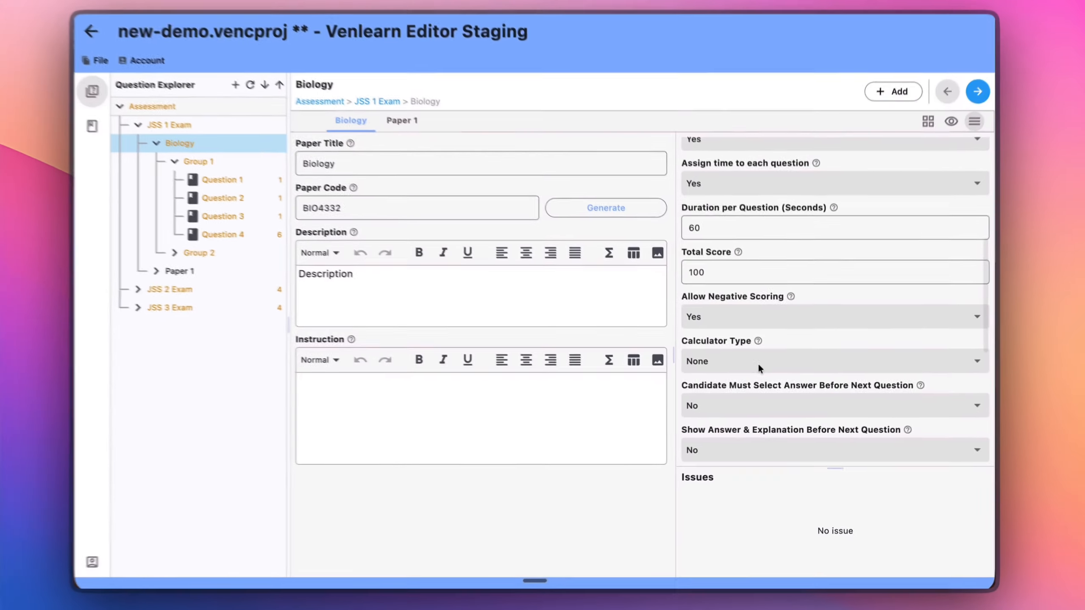
pyautogui.scroll(-1, 759, 367)
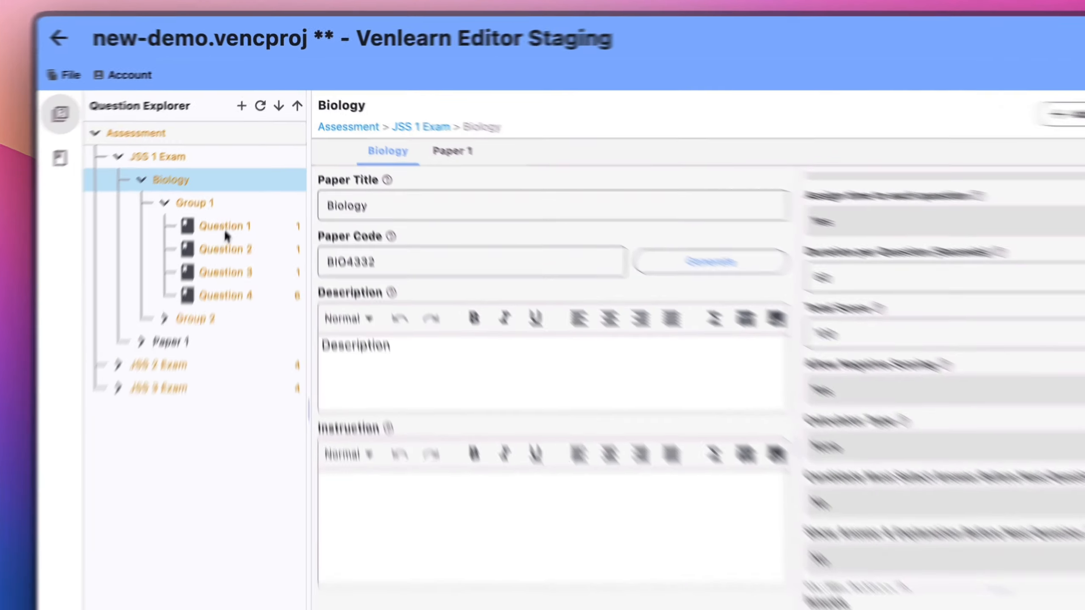
# Open Question 1 in Group 1 and replace the digit in its negative scoring weight with 2.
pyautogui.click(239, 187)
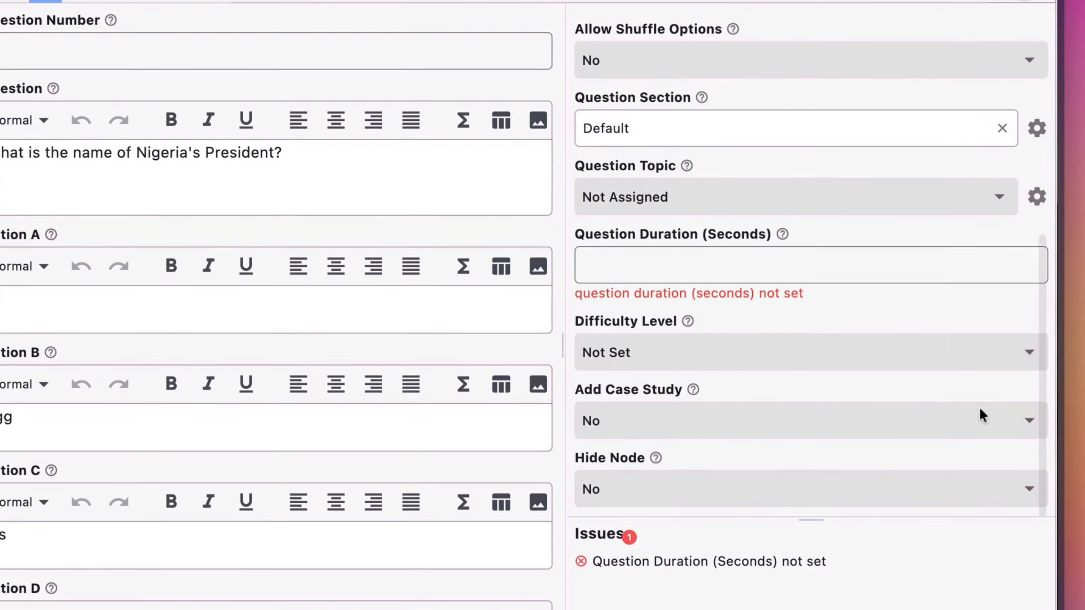
pyautogui.scroll(-2, 978, 407)
pyautogui.scroll(10, 978, 407)
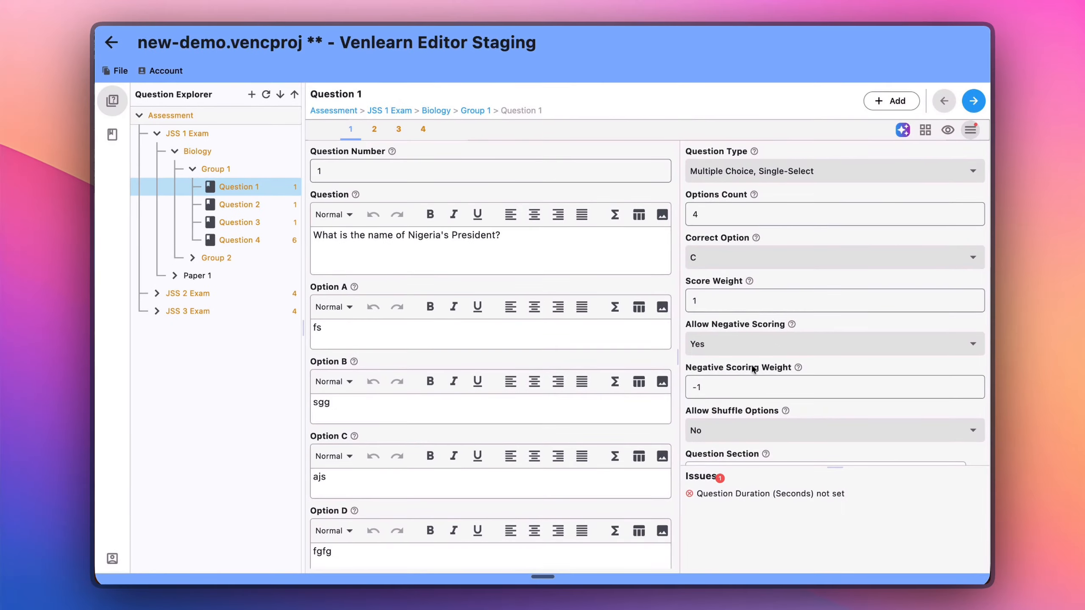
pyautogui.click(700, 387)
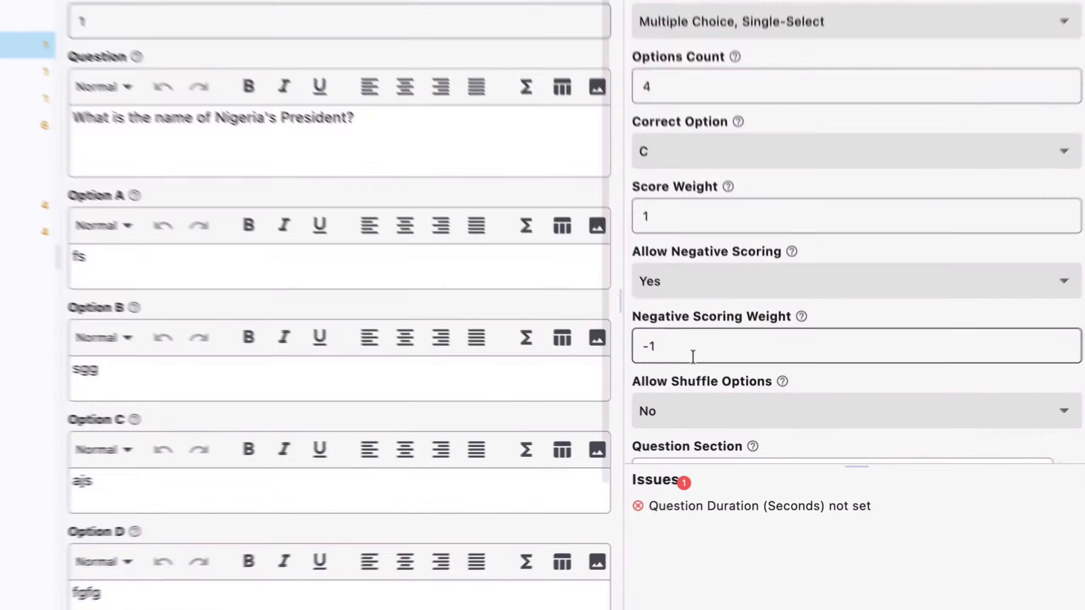
pyautogui.moveTo(657, 350); pyautogui.dragTo(626, 341)
pyautogui.click(666, 353)
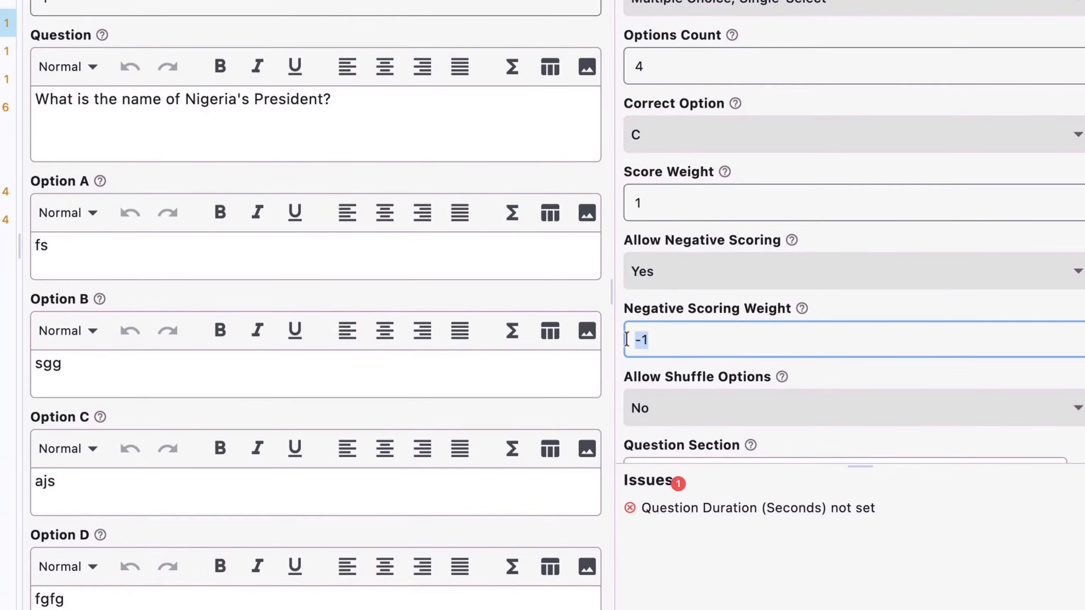
pyautogui.click(654, 342)
pyautogui.press('BackSpace')
pyautogui.write('2')
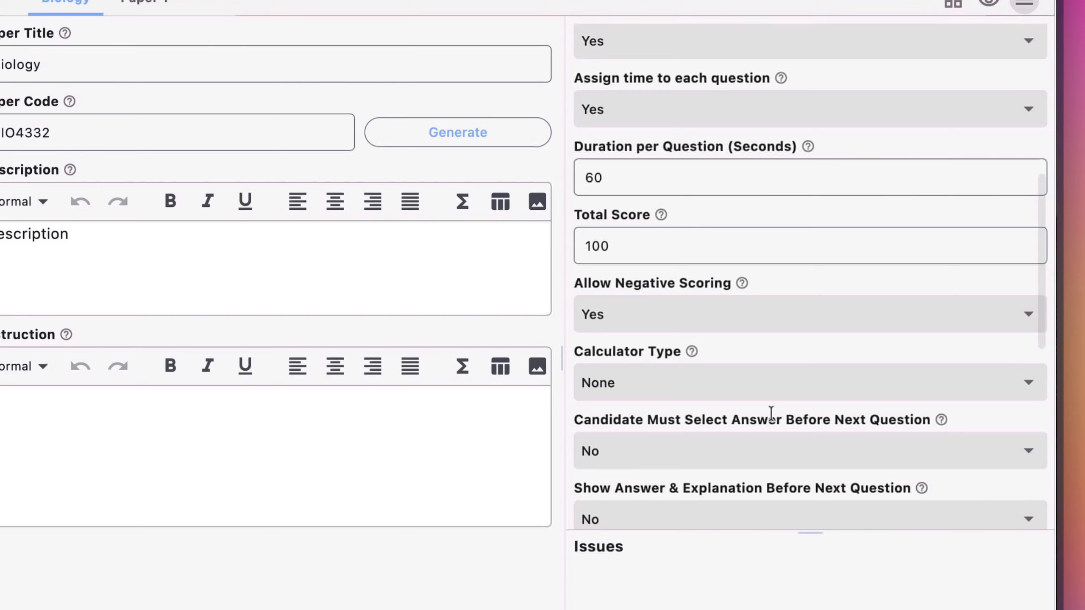
# Return to the Biology paper and set Allow Negative Scoring to No.
pyautogui.click(684, 307)
pyautogui.click(631, 348)
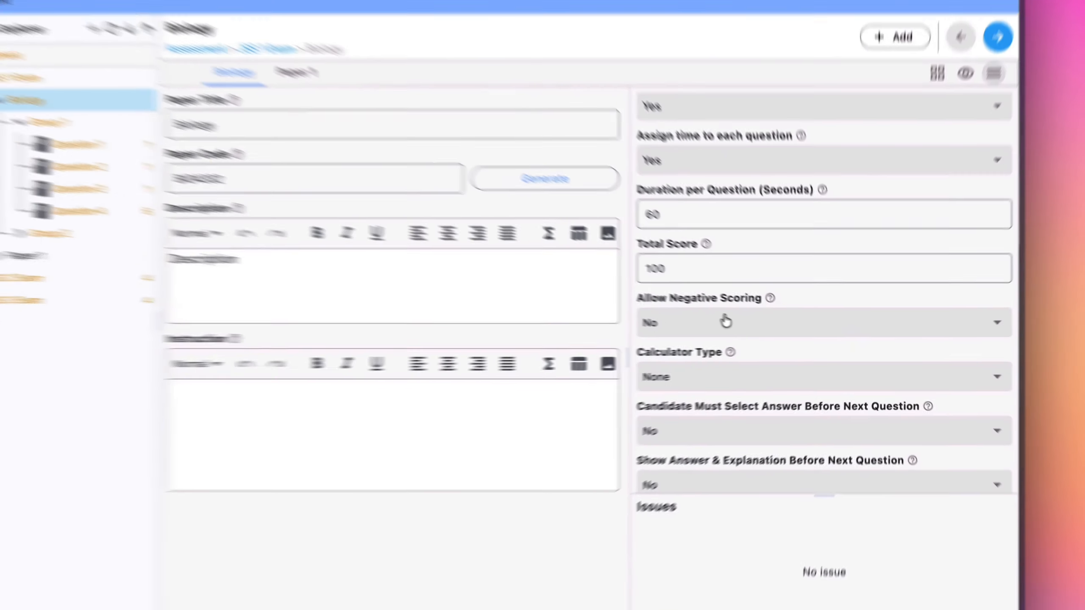
# Try the Basic and Scientific calculator types for the Biology paper, and set the calculator type back to None.
pyautogui.scroll(-1, 685, 311)
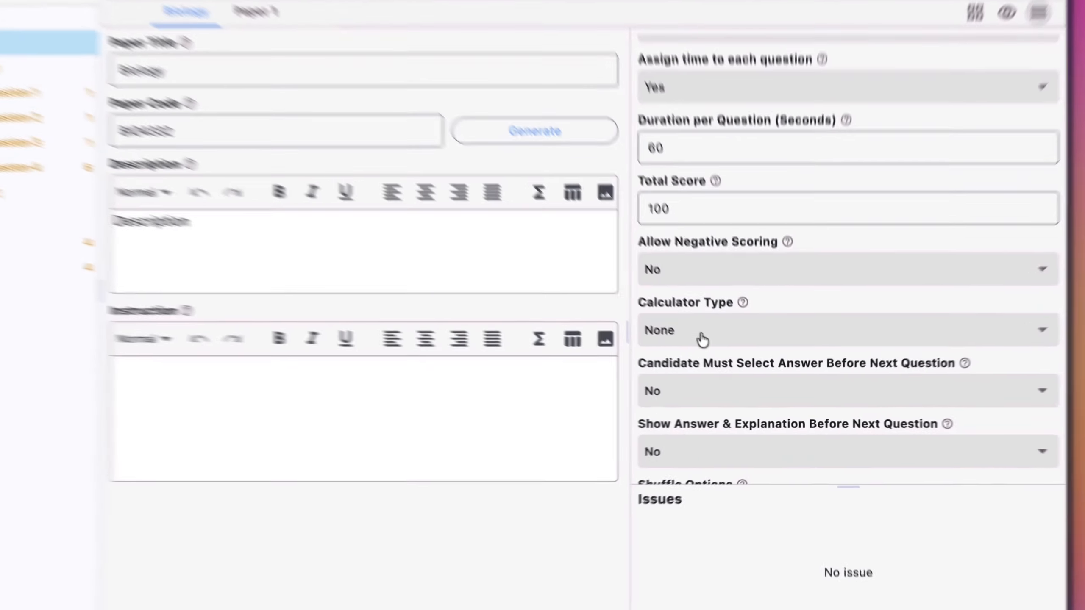
pyautogui.click(731, 361)
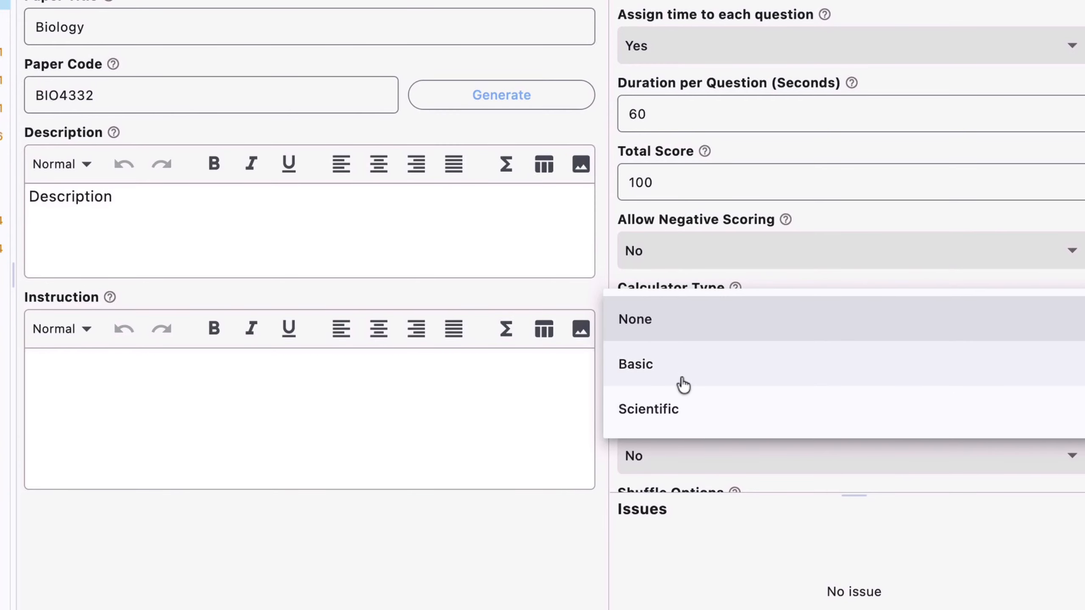
pyautogui.click(683, 384)
pyautogui.click(665, 329)
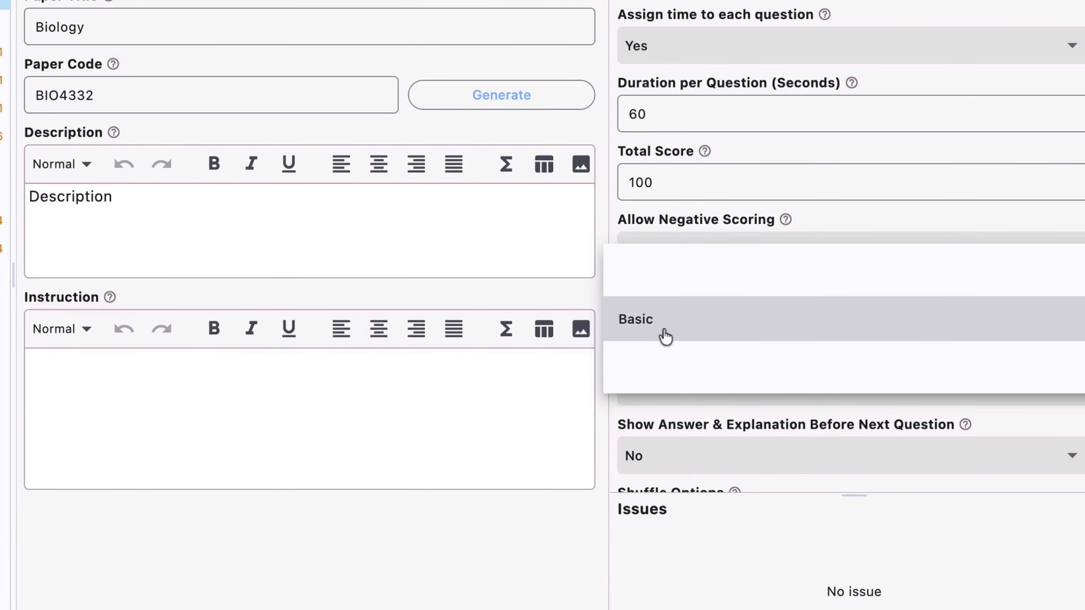
pyautogui.click(687, 382)
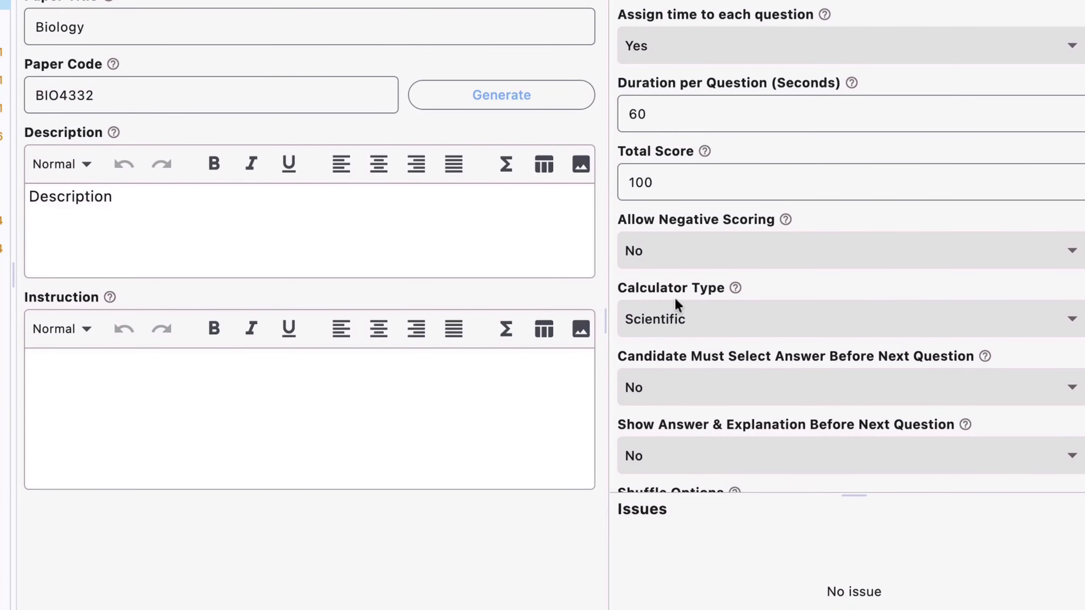
pyautogui.click(678, 316)
pyautogui.click(677, 235)
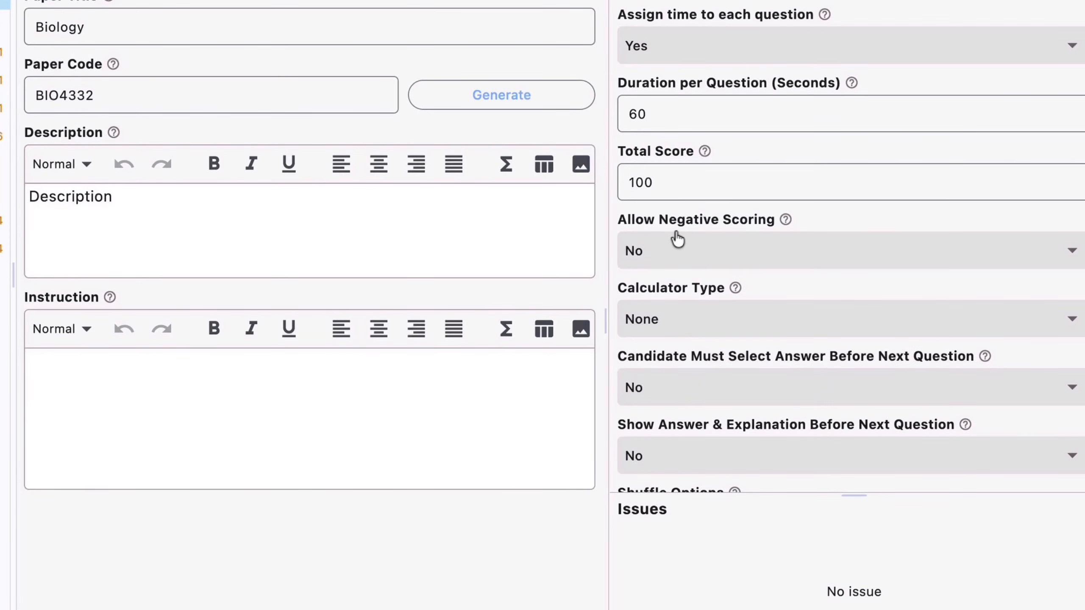
# Require candidates to select an answer, and specifically the right answer, before the next question in the Biology paper.
pyautogui.scroll(-3, 698, 358)
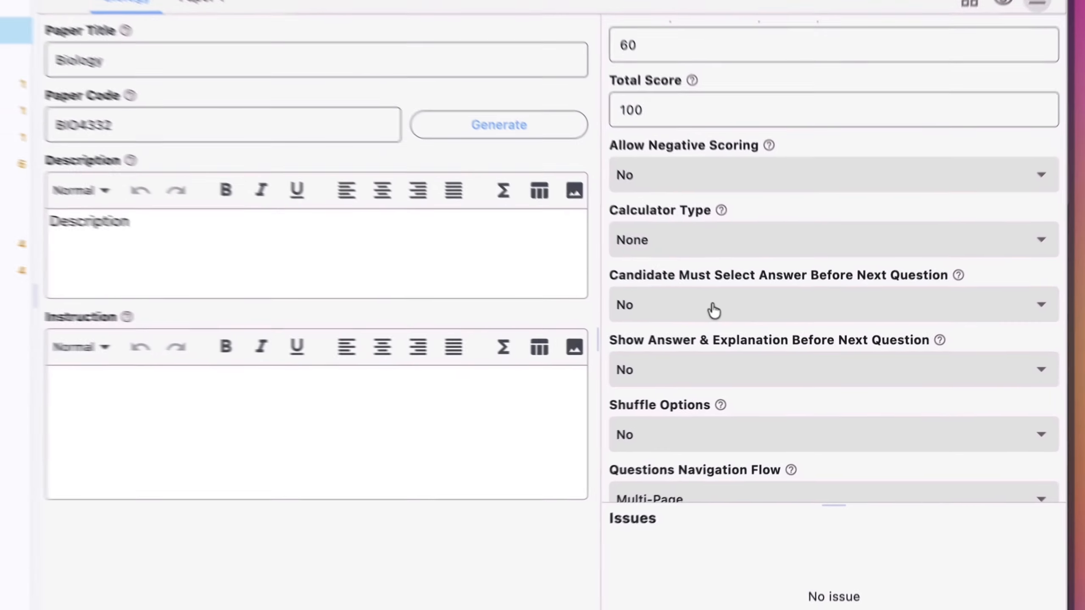
pyautogui.click(755, 336)
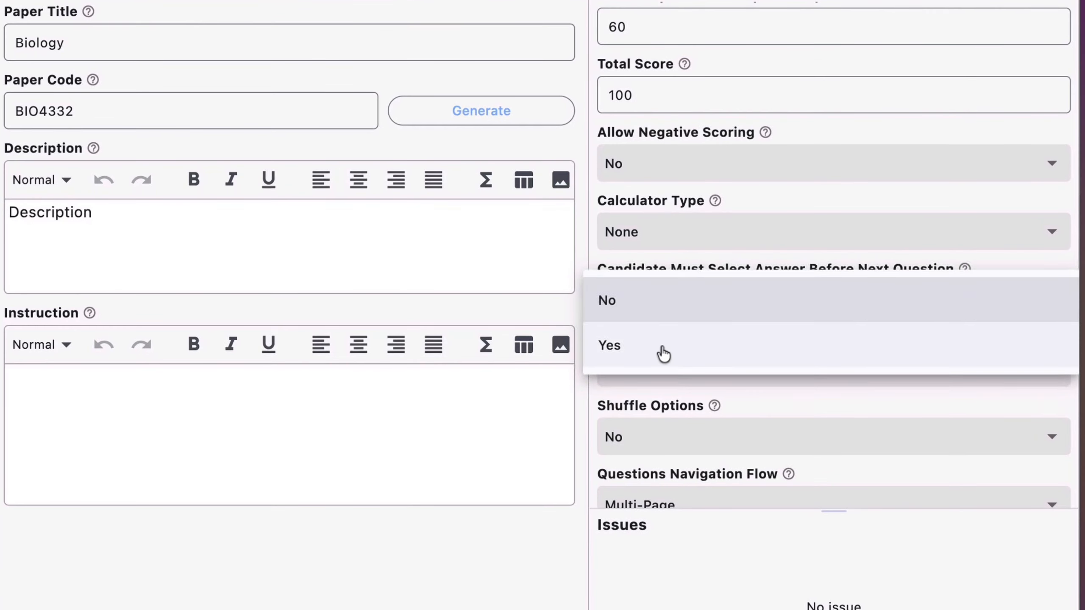
pyautogui.click(724, 366)
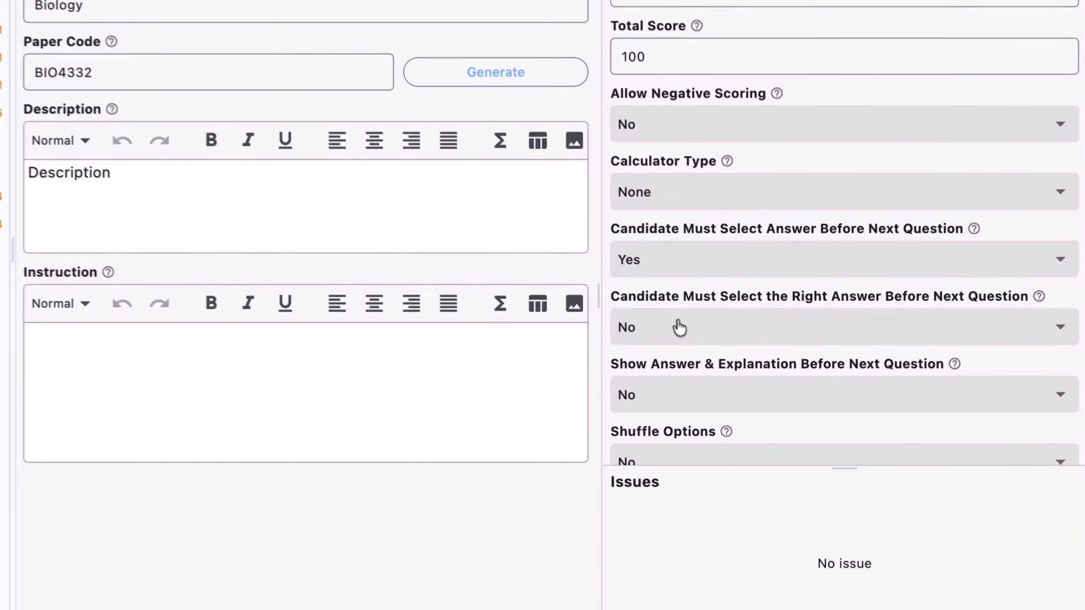
pyautogui.click(729, 378)
pyautogui.click(724, 407)
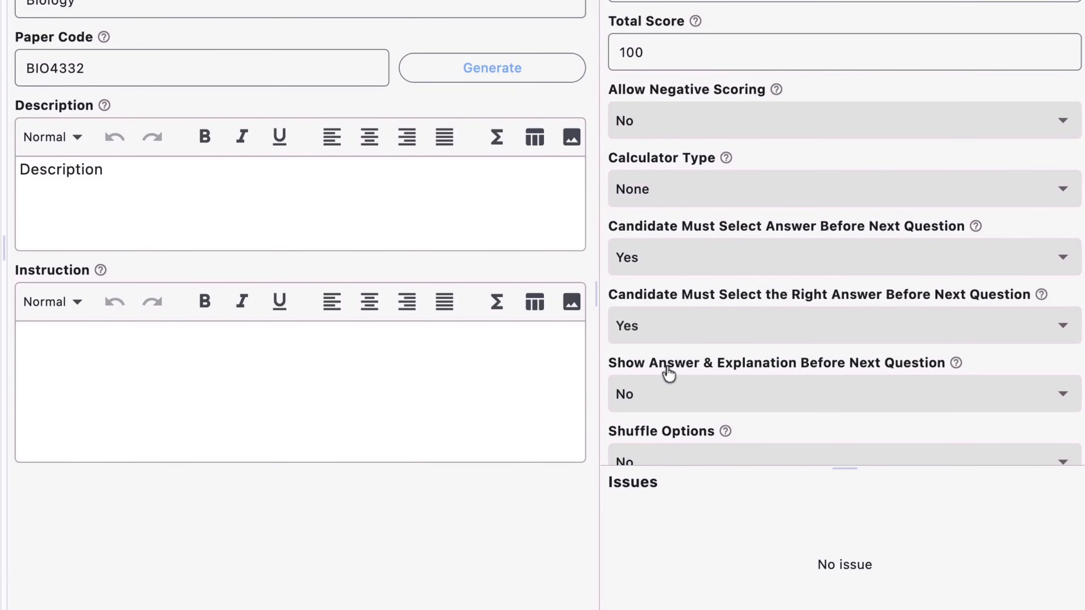
# Review the Biology paper's setting for showing answers and explanations, and check the available choices for shuffling options.
pyautogui.scroll(-2, 673, 337)
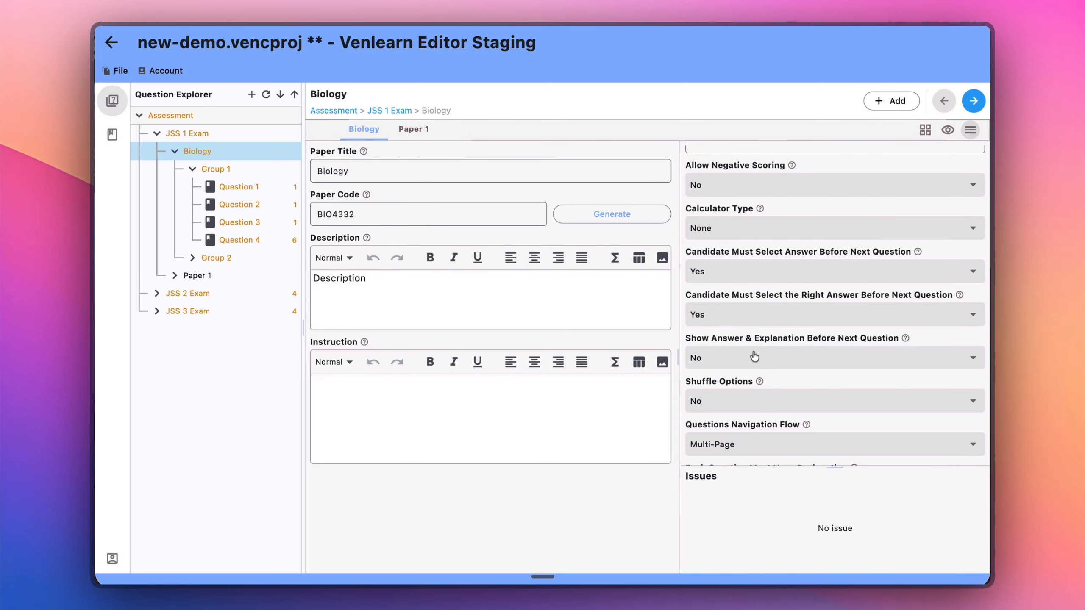
pyautogui.scroll(-1, 754, 356)
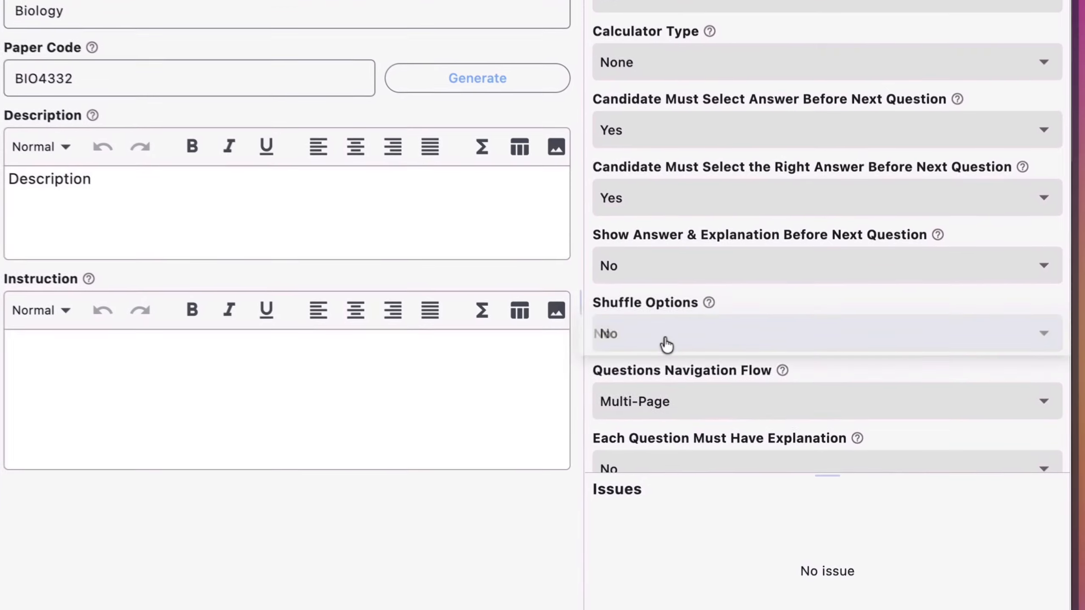
pyautogui.click(732, 382)
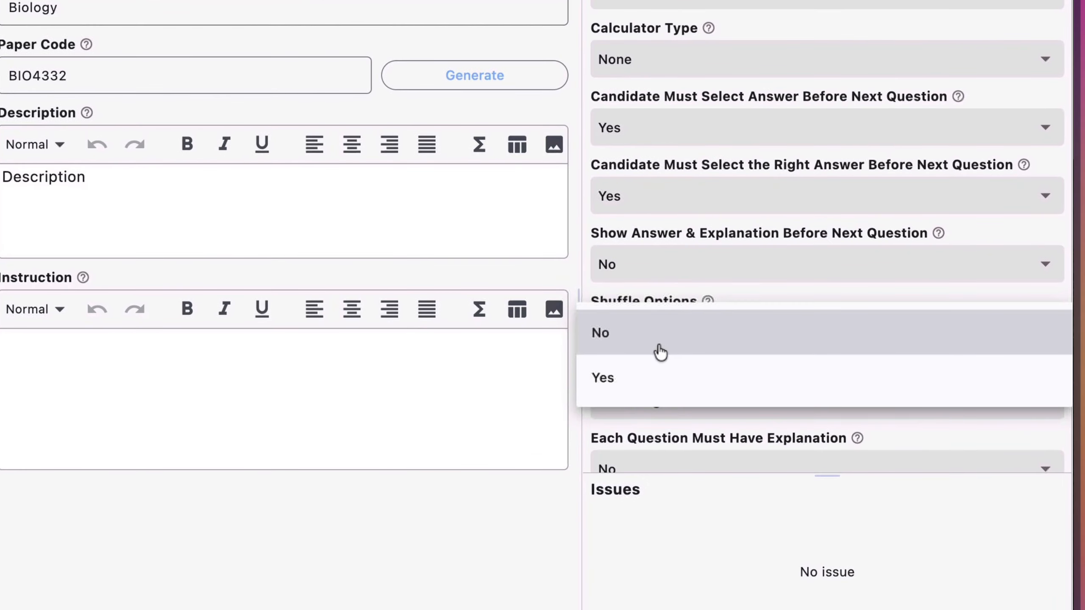
pyautogui.click(734, 293)
pyautogui.moveTo(708, 303)
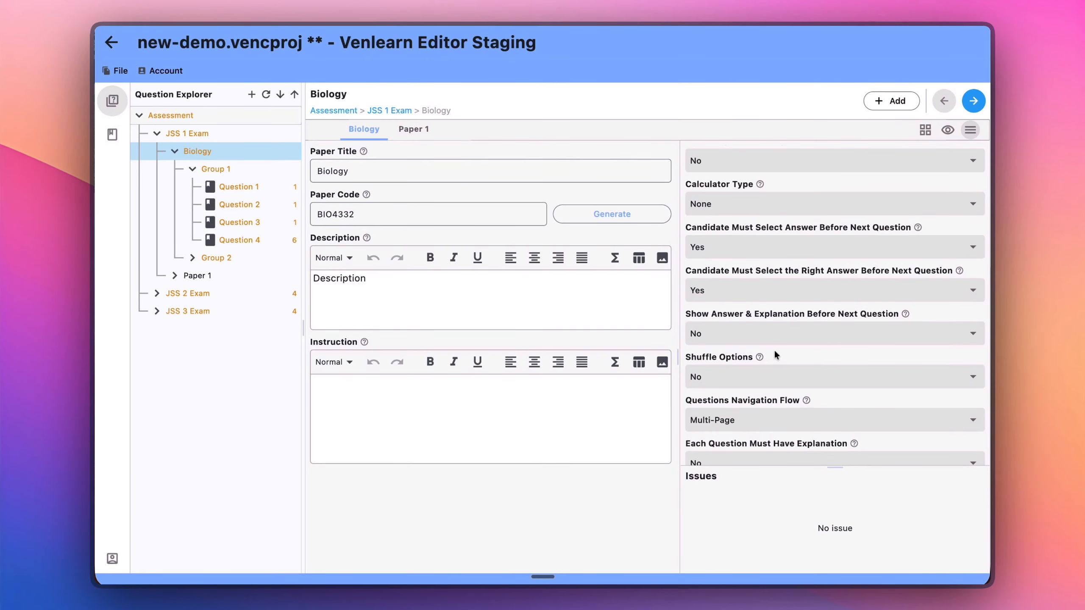
# Examine the available question navigation flows for the Biology paper, keeping Multi-Page selected.
pyautogui.scroll(-2, 773, 349)
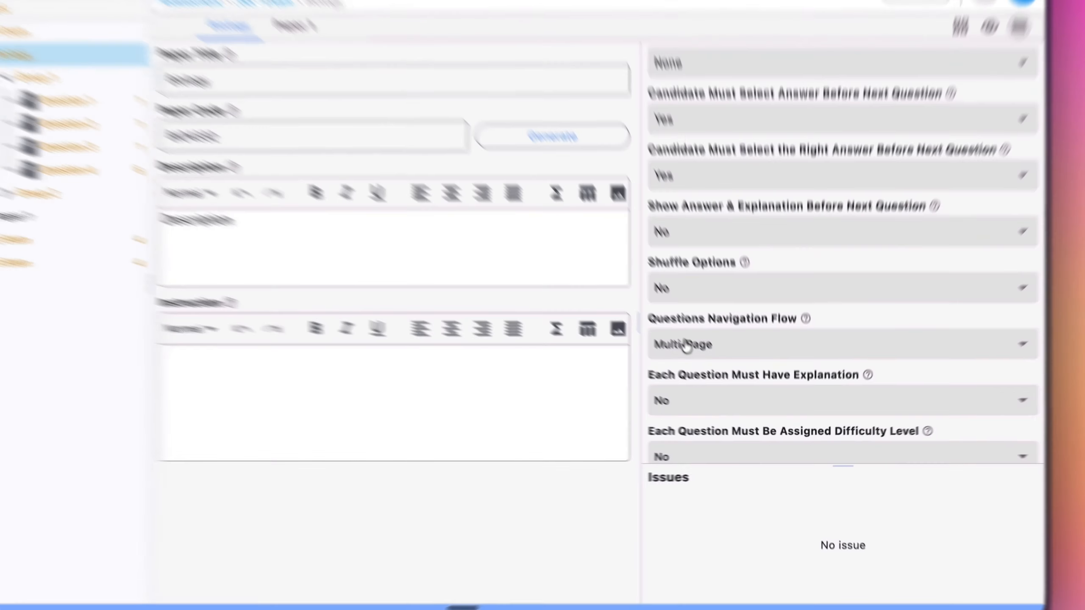
pyautogui.click(714, 374)
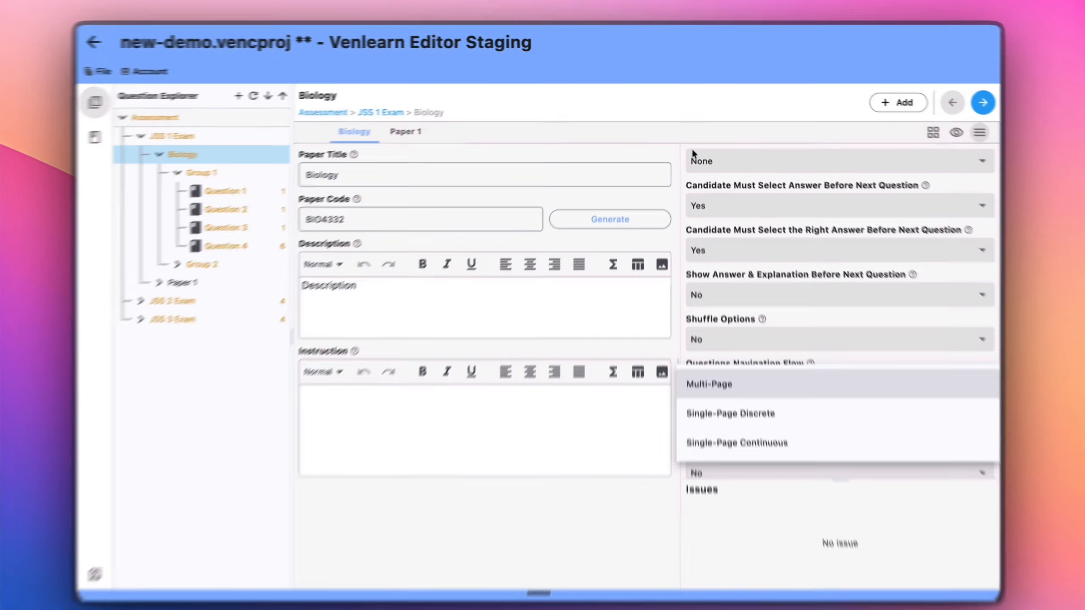
pyautogui.click(530, 133)
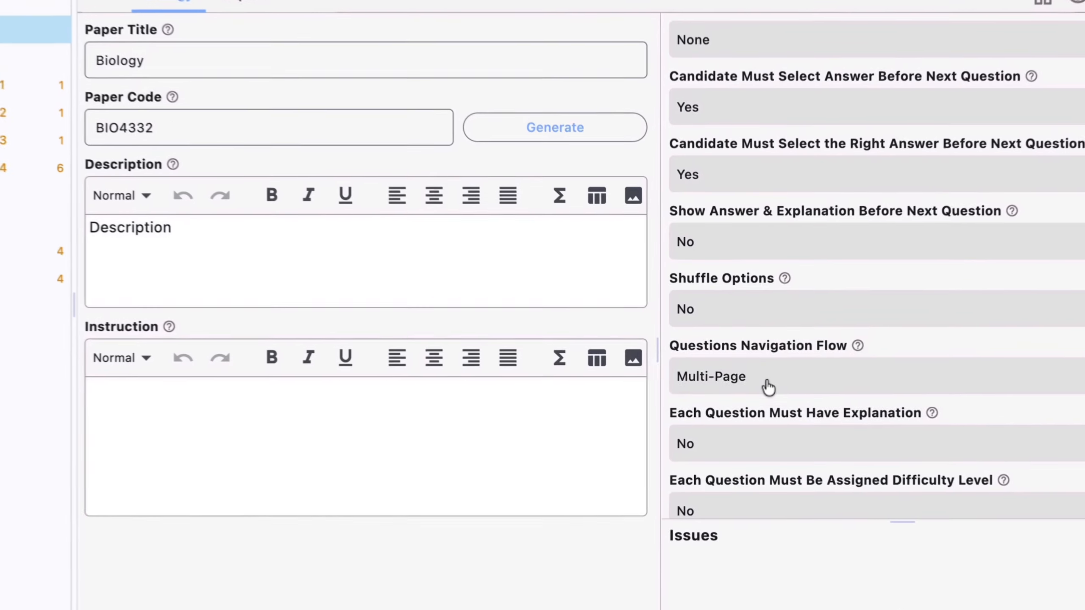
pyautogui.click(746, 377)
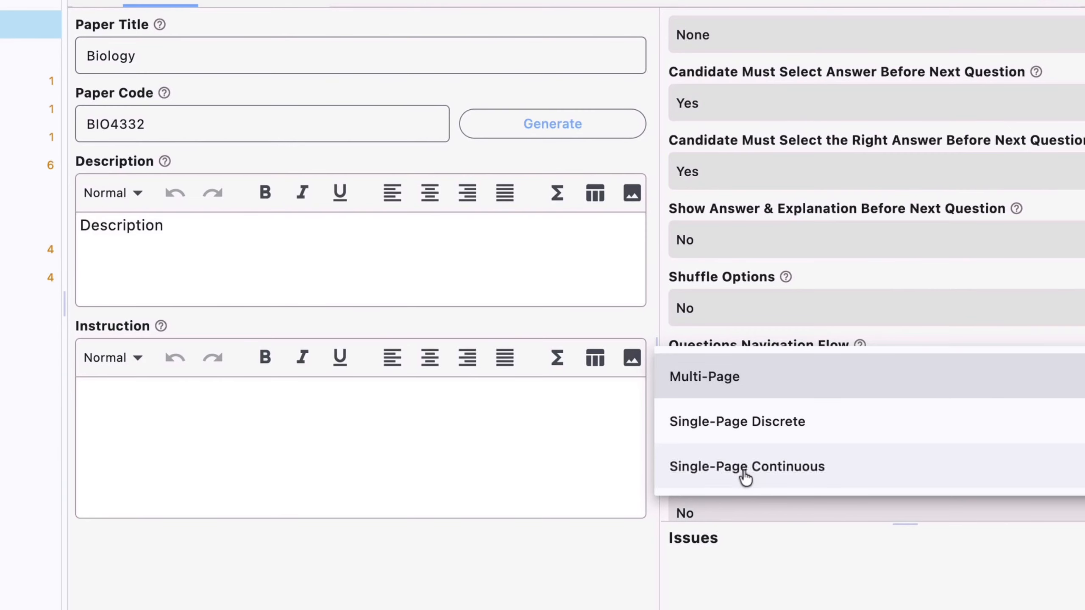
pyautogui.click(488, 165)
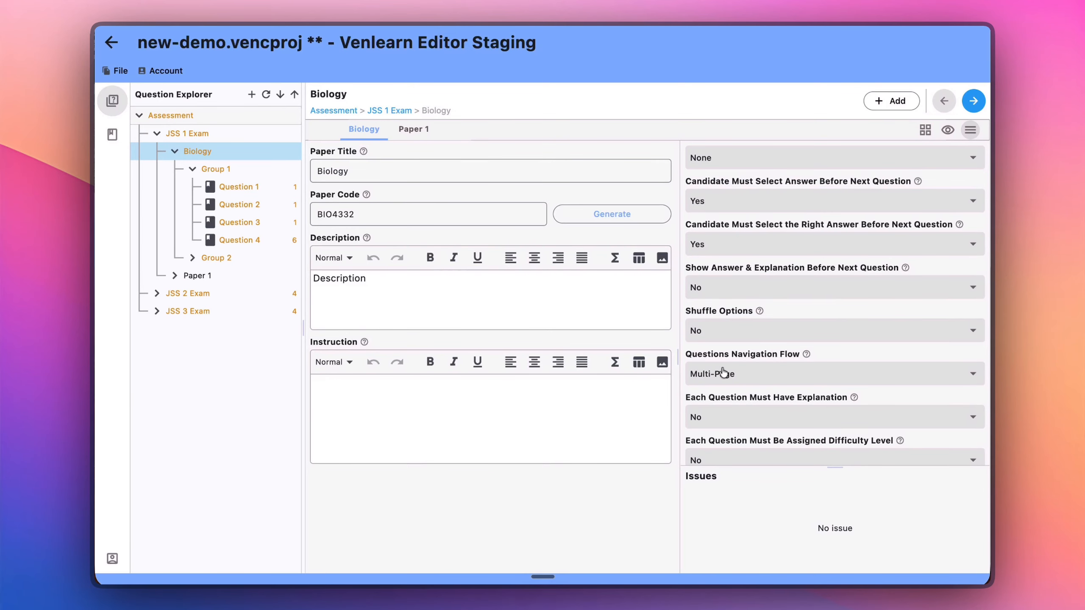
# Require an explanation for each question in the Biology paper, and inspect Question 1 in Group 1 for the resulting issues.
pyautogui.scroll(-5, 745, 361)
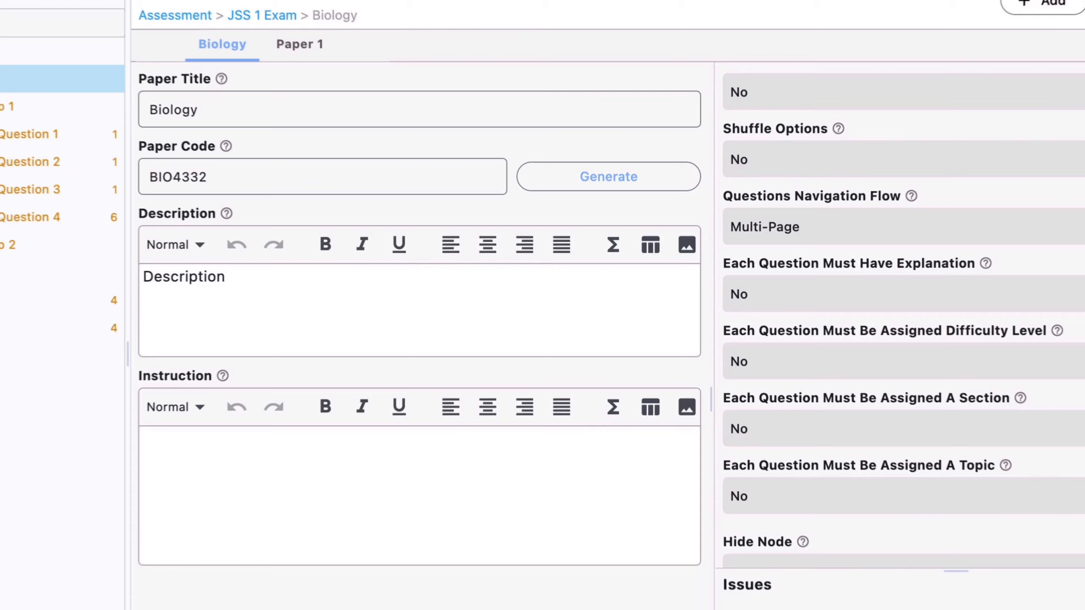
pyautogui.click(720, 291)
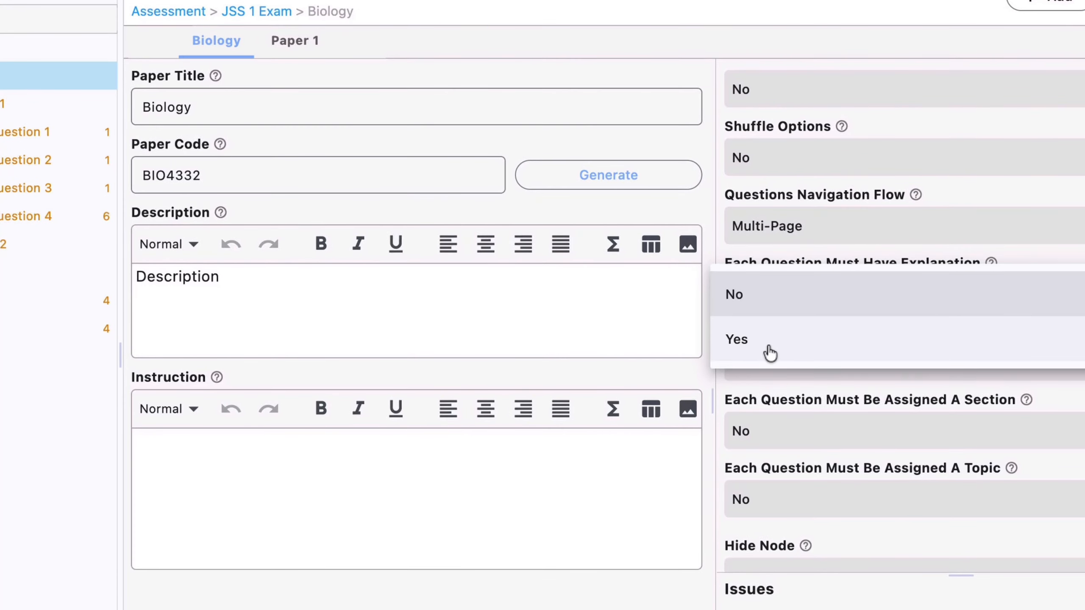
pyautogui.click(719, 317)
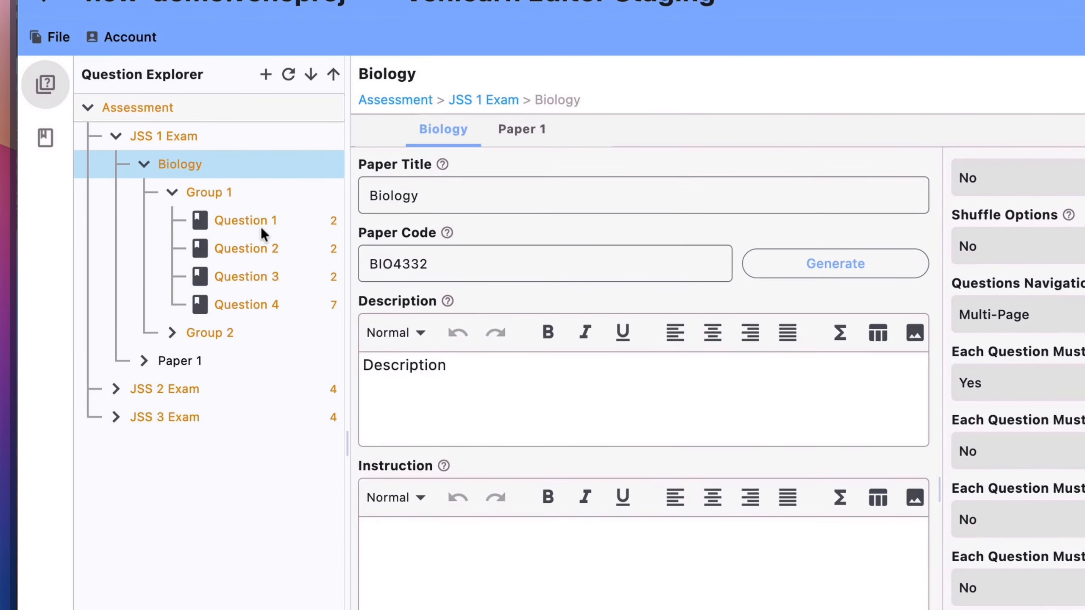
pyautogui.click(258, 225)
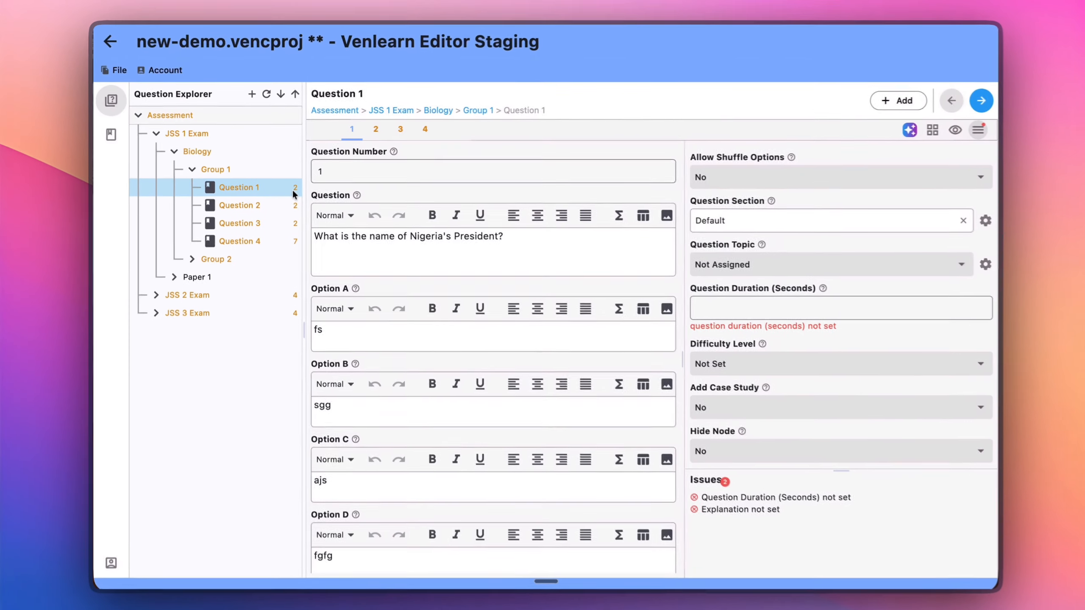
pyautogui.scroll(-5, 424, 410)
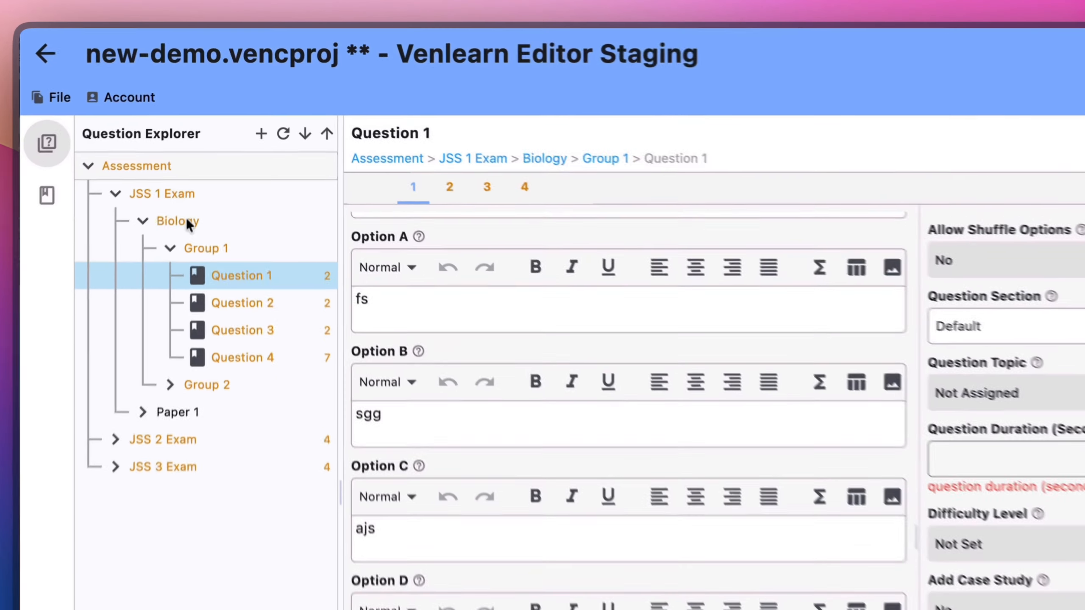
# Reopen the Biology paper, set Each Question Must Have Explanation back to No, and review the remaining question requirements.
pyautogui.click(201, 152)
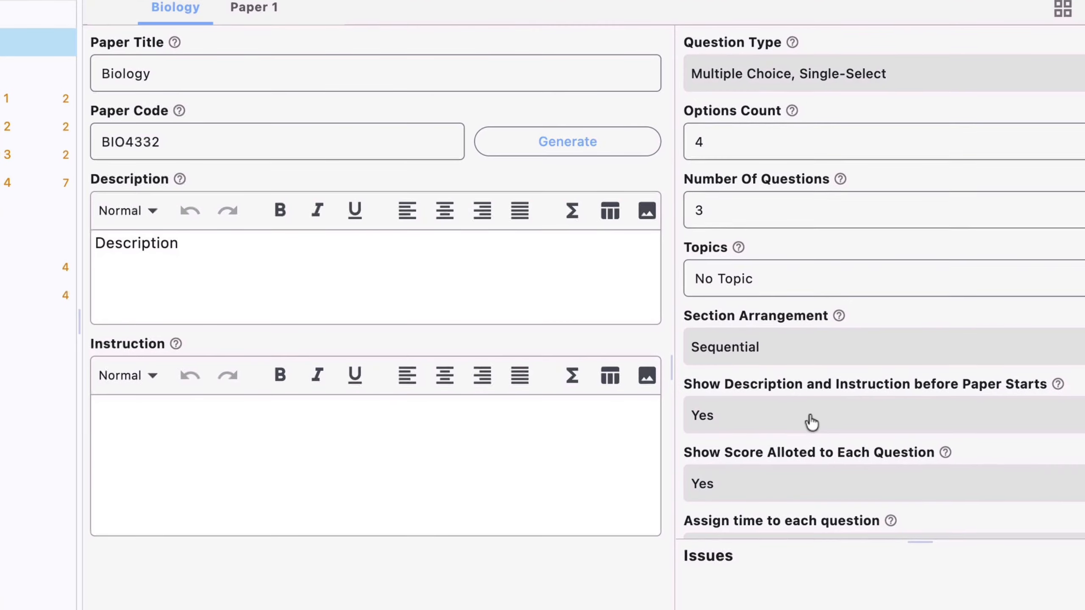
pyautogui.scroll(-10, 811, 420)
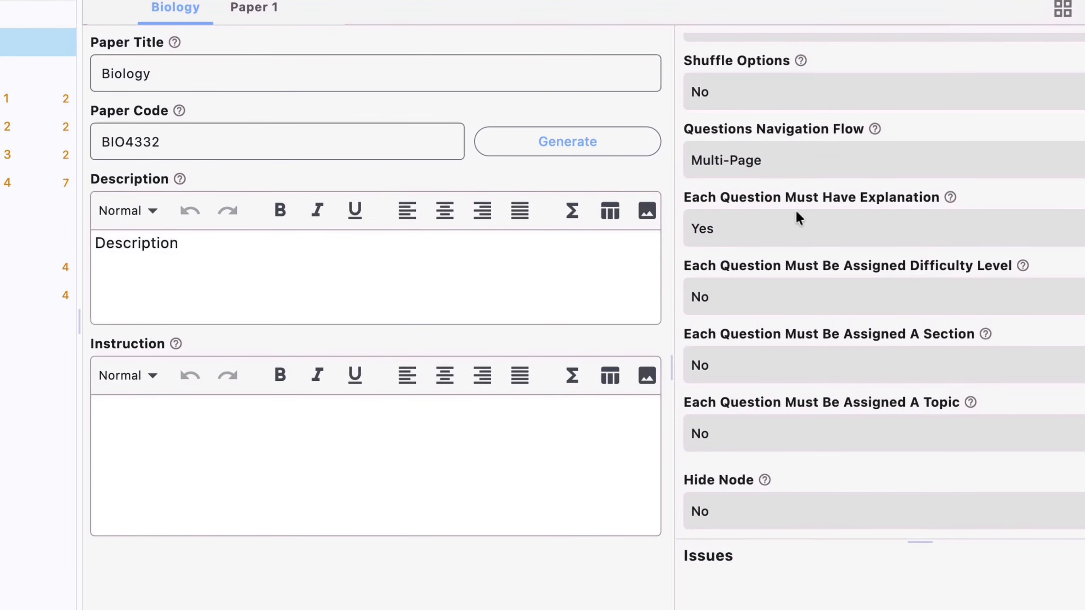
pyautogui.click(753, 234)
pyautogui.click(725, 185)
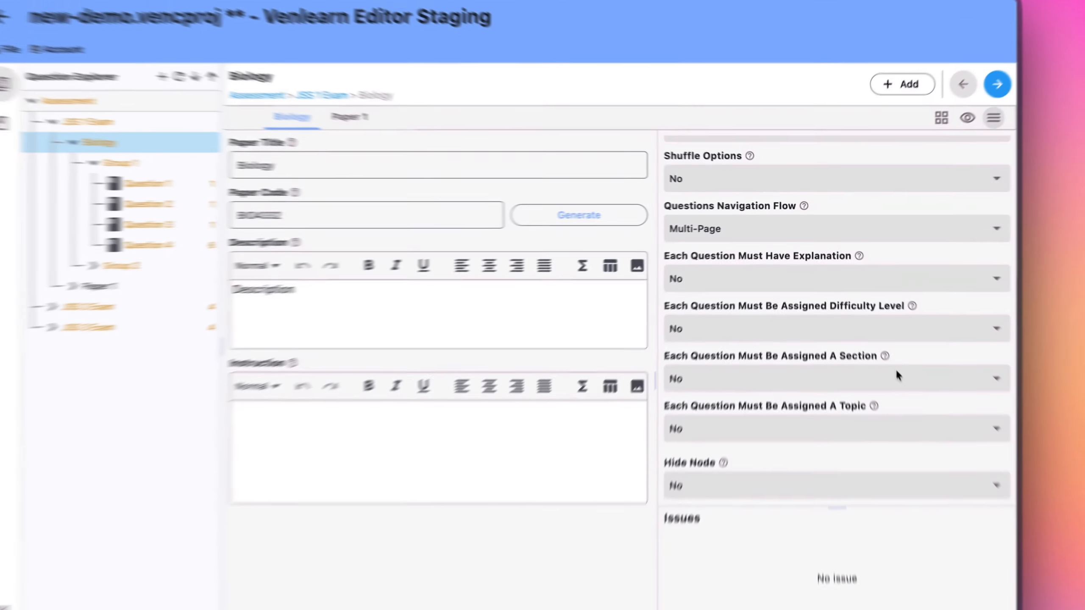
pyautogui.scroll(-3, 885, 347)
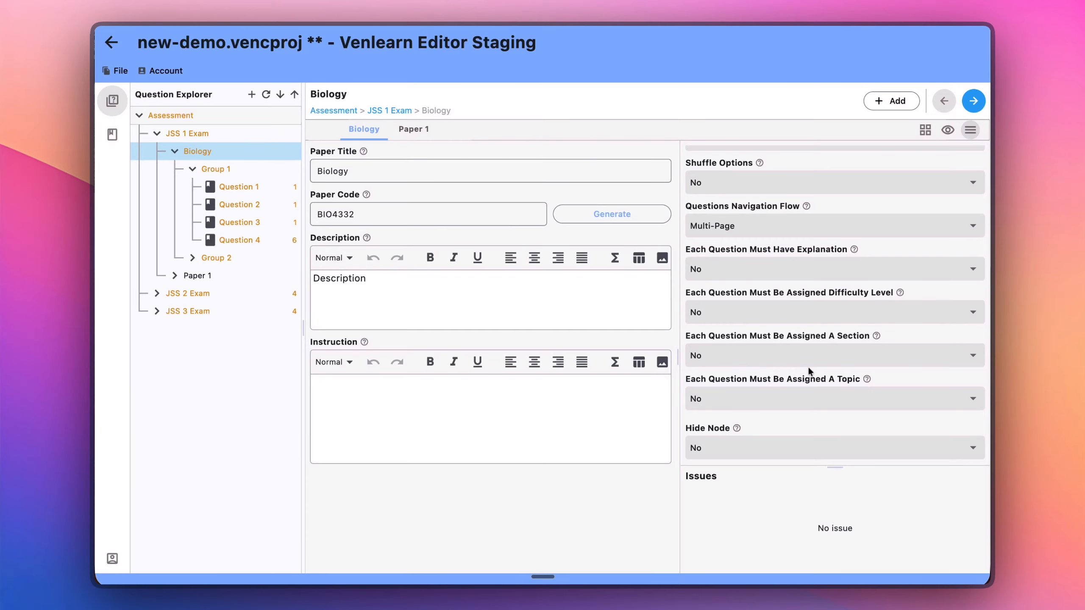
# Review the Biology paper's settings from the question requirements back up to its Topics setting.
pyautogui.scroll(-3, 764, 410)
pyautogui.scroll(5, 796, 421)
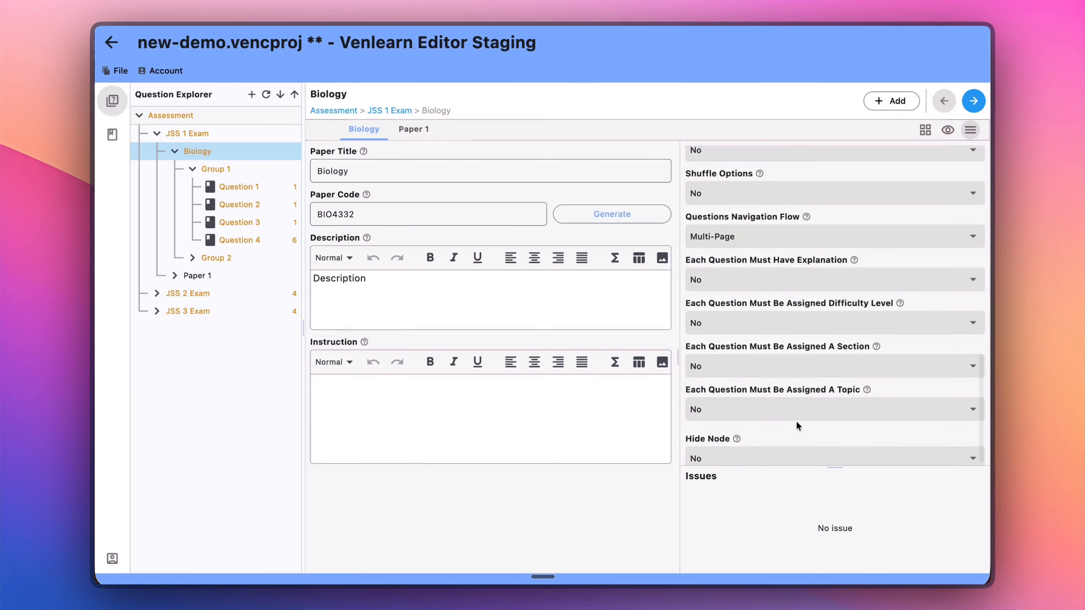
pyautogui.scroll(10, 797, 423)
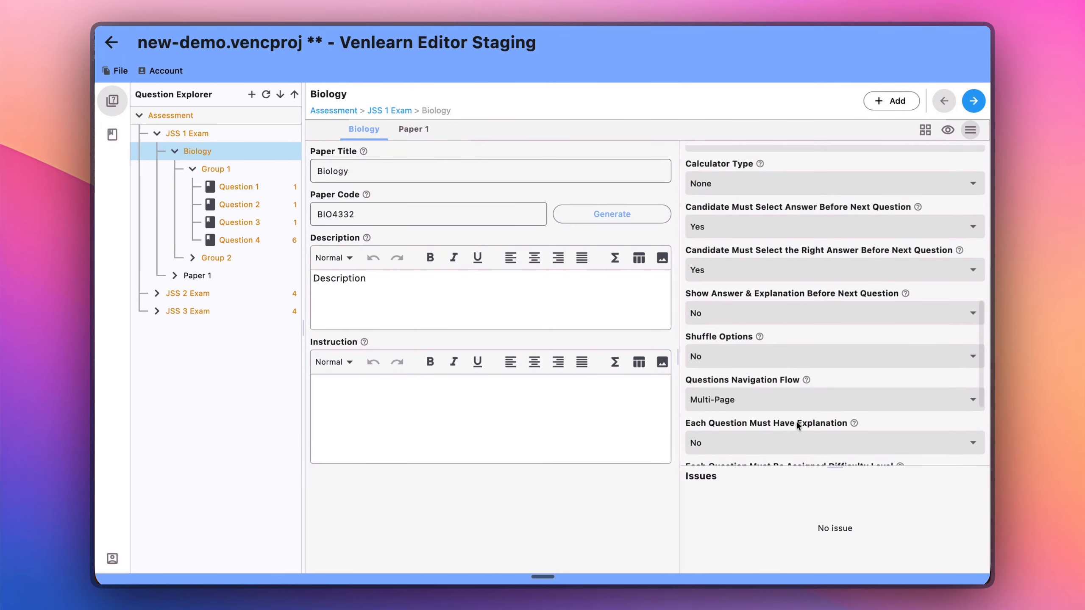
pyautogui.scroll(12, 796, 420)
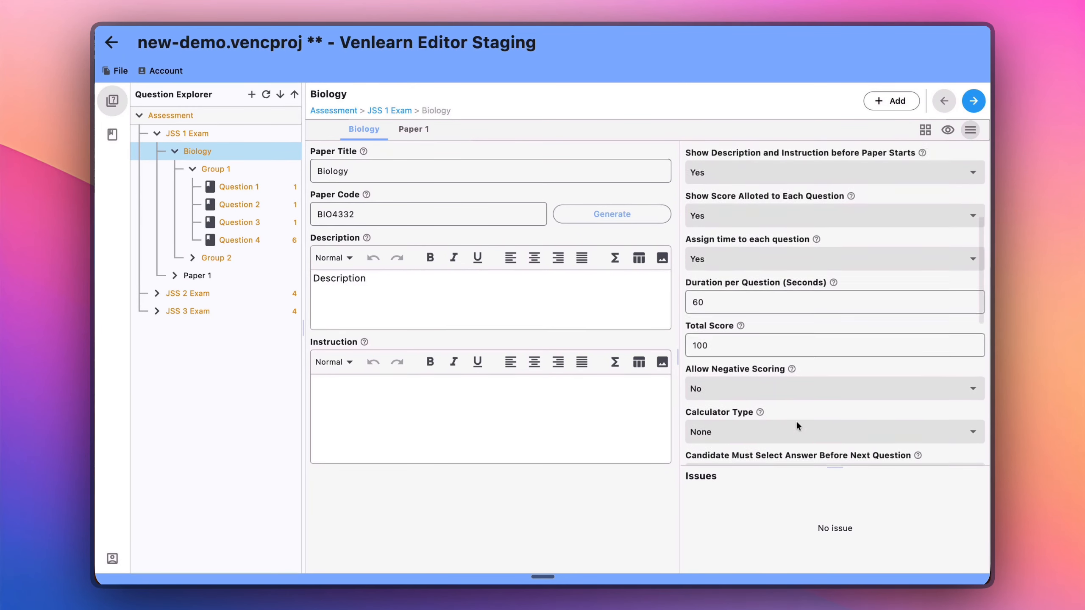
pyautogui.scroll(1, 796, 421)
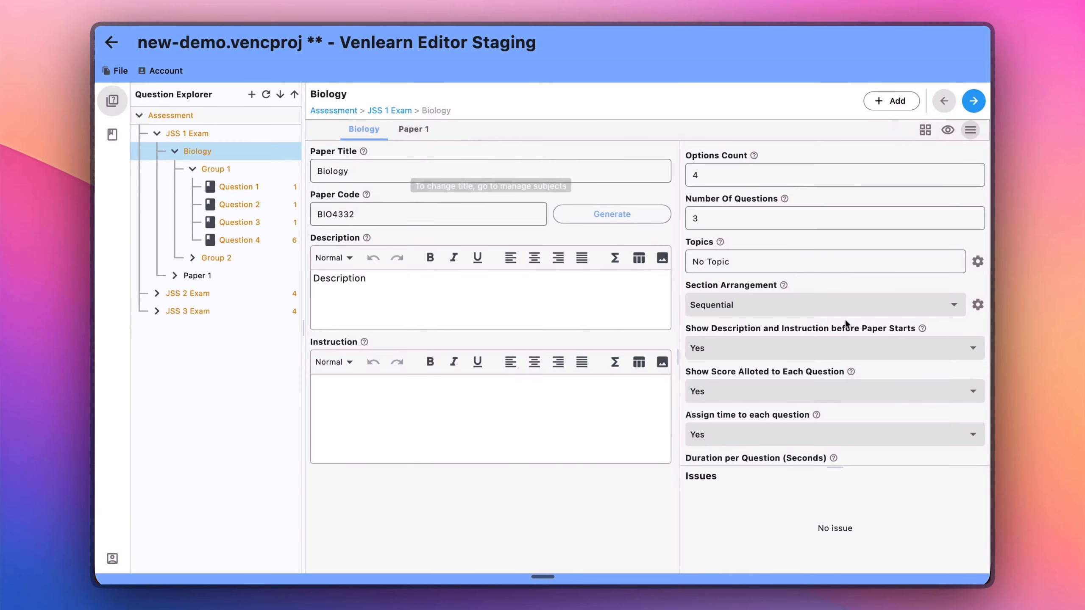
pyautogui.click(737, 262)
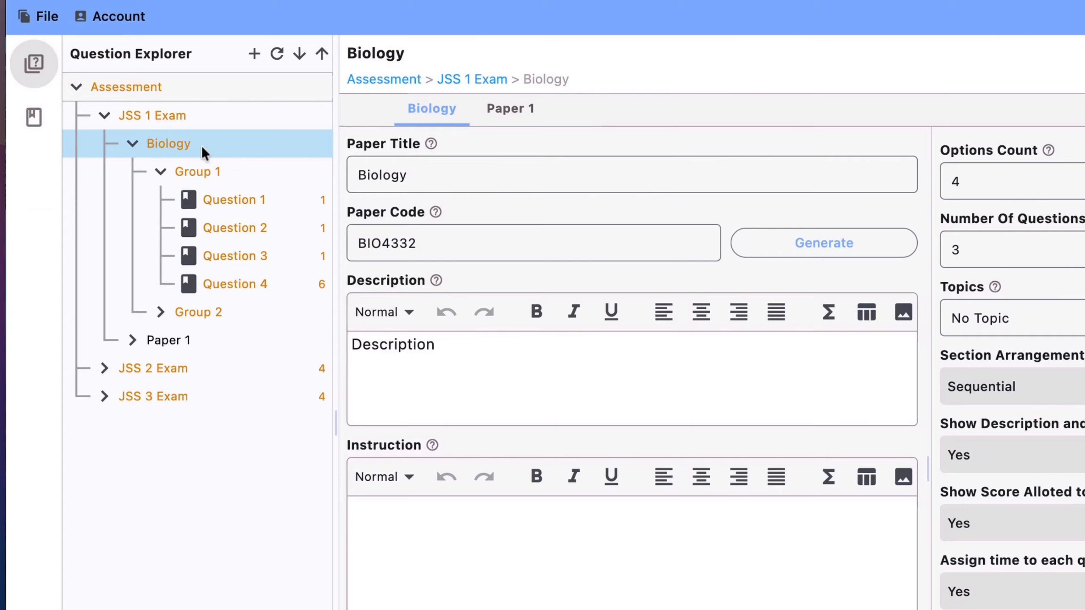
# Open the subject manager of JSS 1 Exam, inspect the topics of the Paper 1 and Biology subjects, and close it.
pyautogui.rightClick(218, 152)
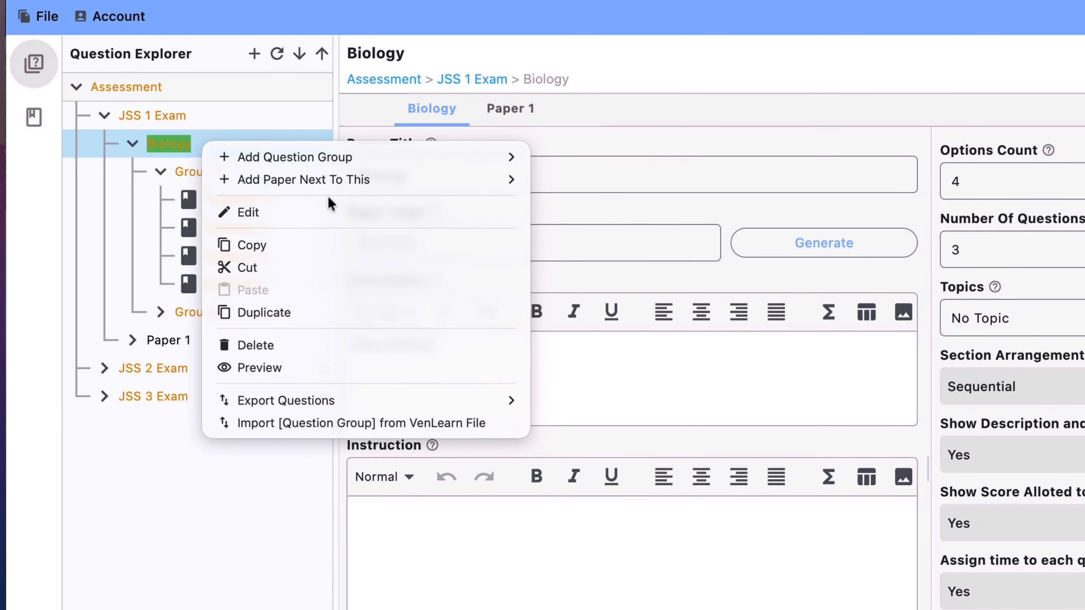
pyautogui.rightClick(182, 112)
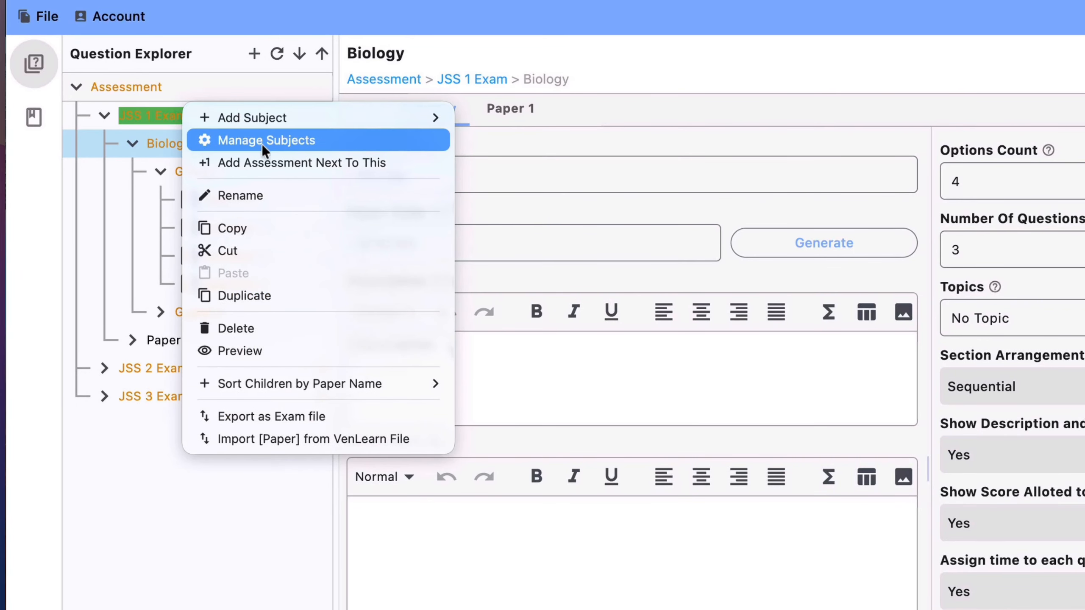
pyautogui.click(278, 140)
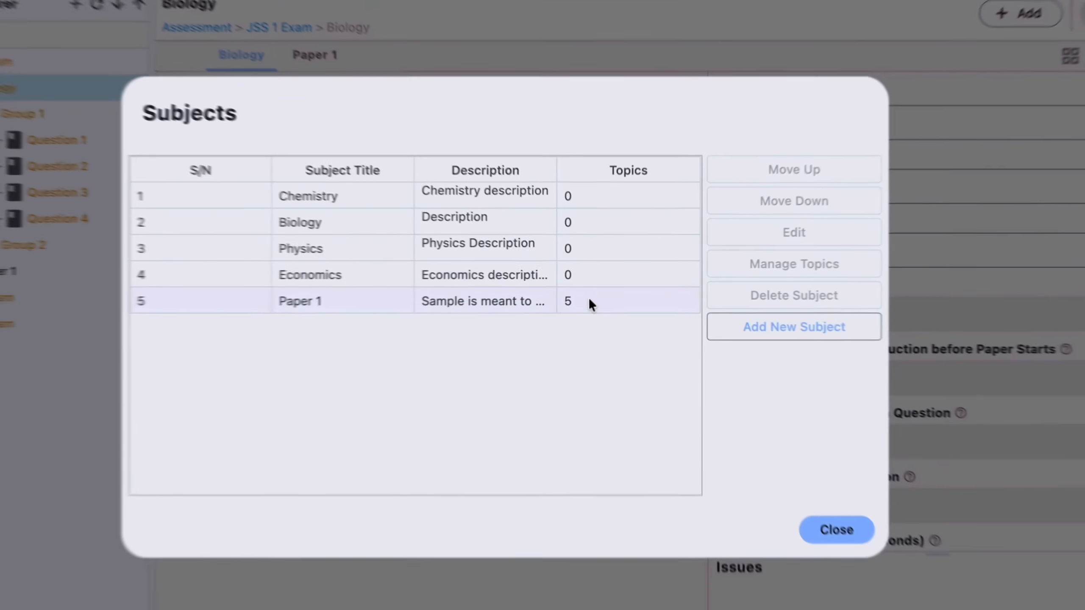
pyautogui.click(598, 294)
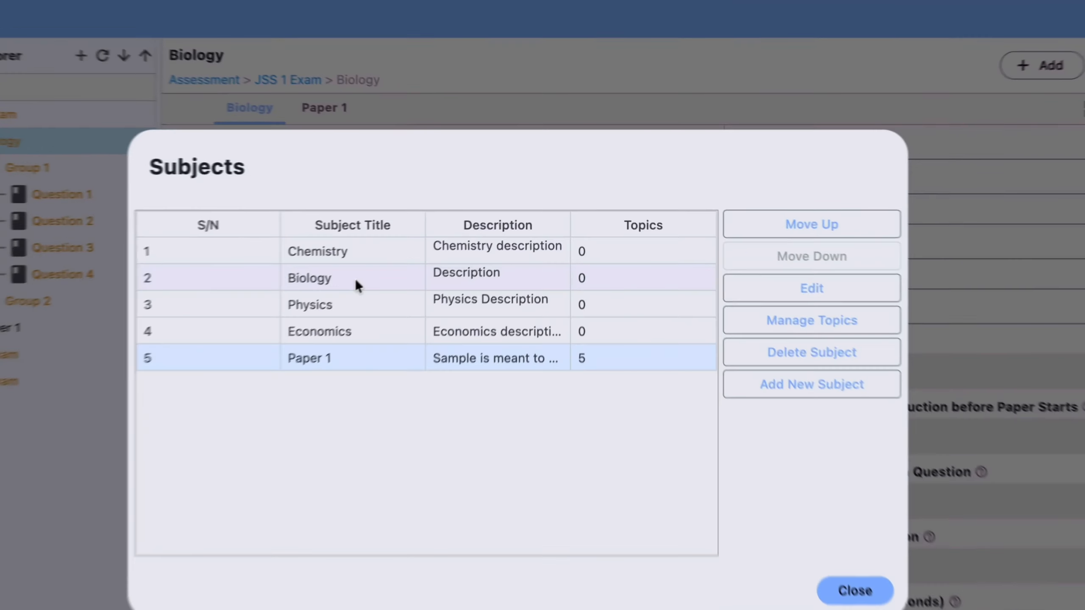
pyautogui.click(354, 278)
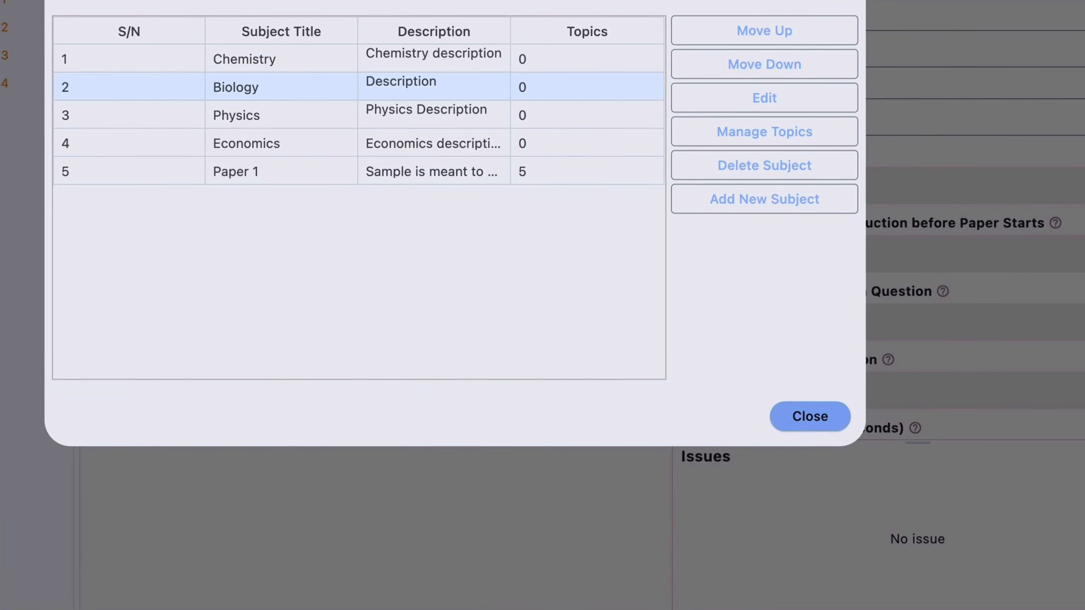
pyautogui.click(724, 473)
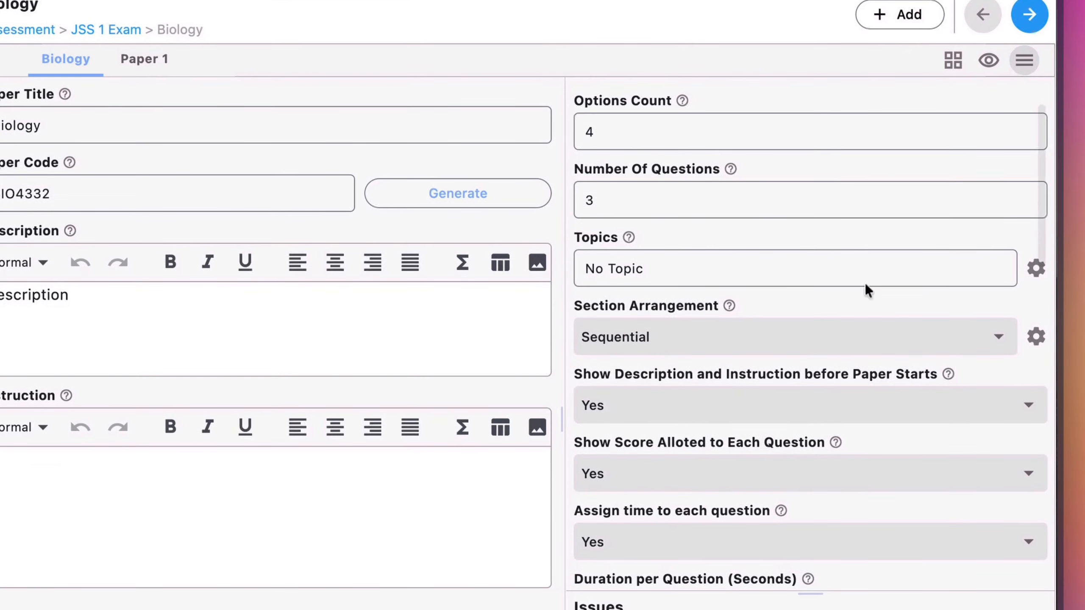
# Add a topic titled "Cell" to the Biology paper, leaving its description empty.
pyautogui.click(1033, 269)
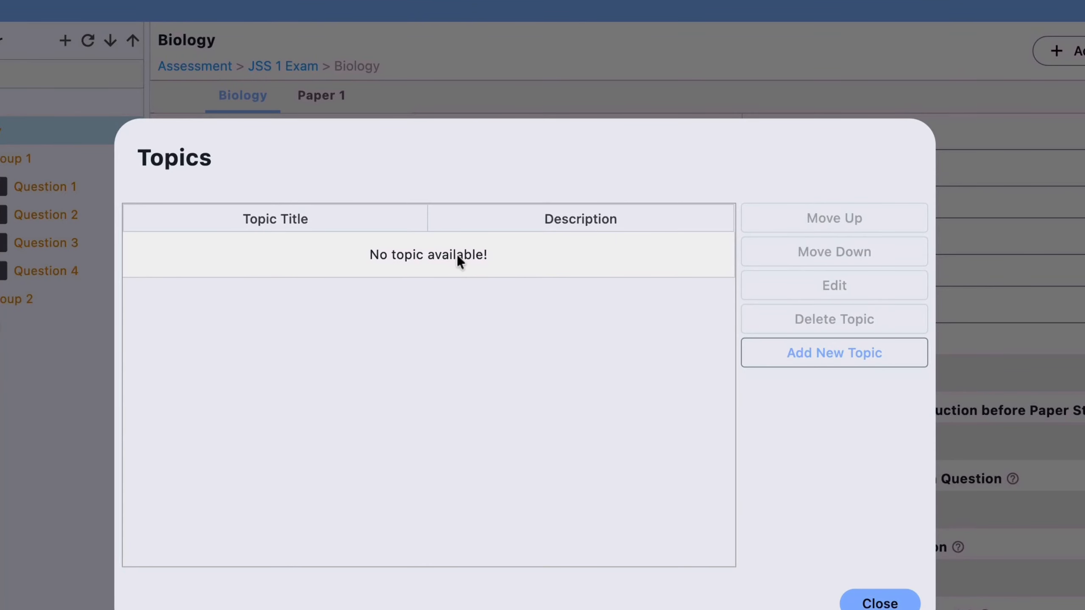
pyautogui.click(820, 354)
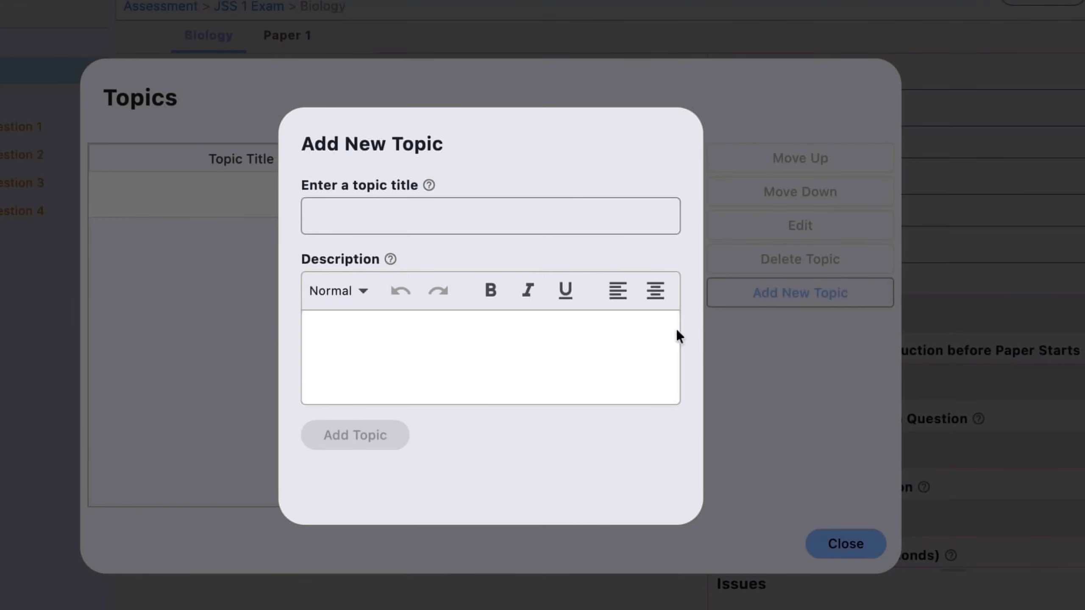
pyautogui.click(430, 216)
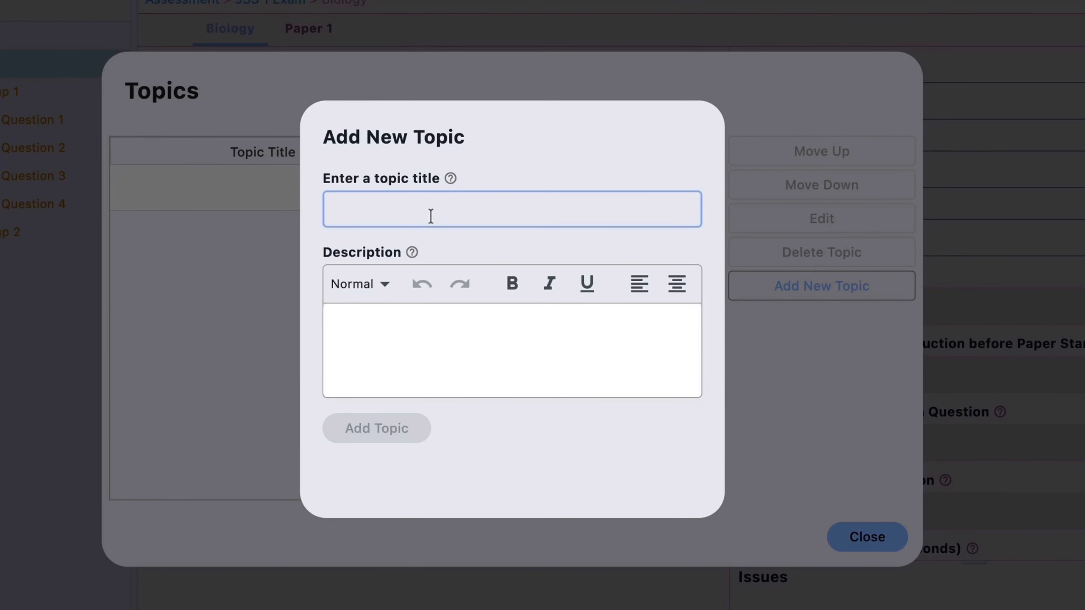
pyautogui.write('Cell')
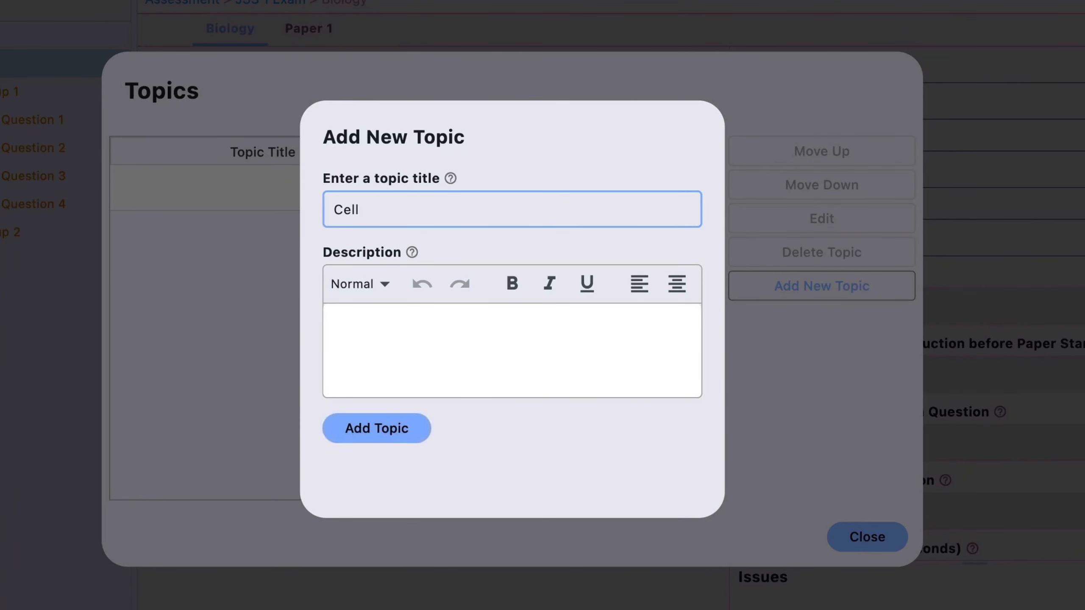
pyautogui.click(402, 425)
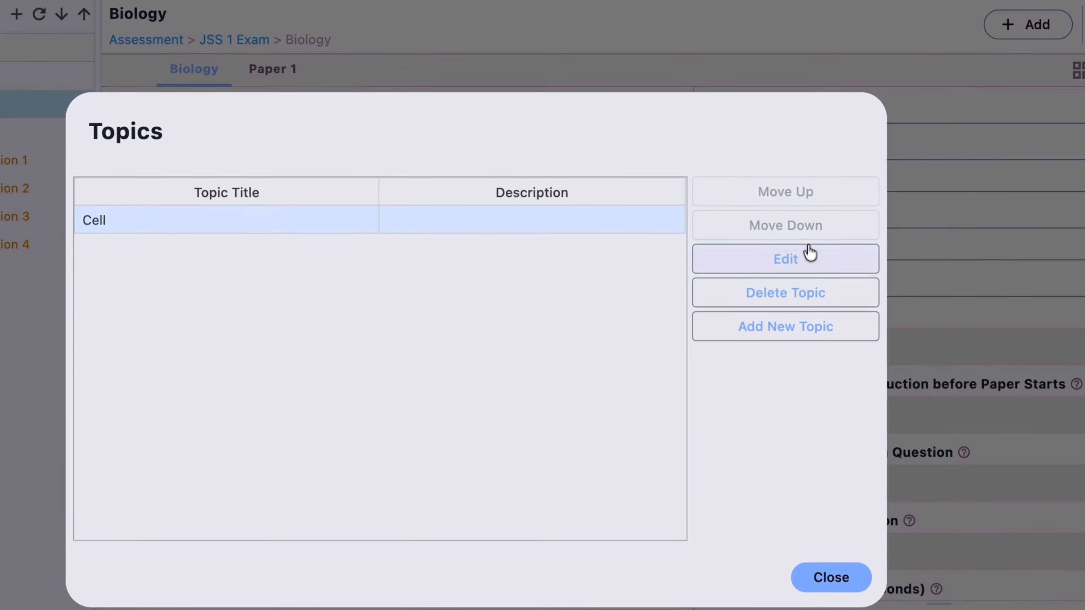
# Add a second Biology topic titled "Ecology" without a description and close the topics manager.
pyautogui.click(779, 331)
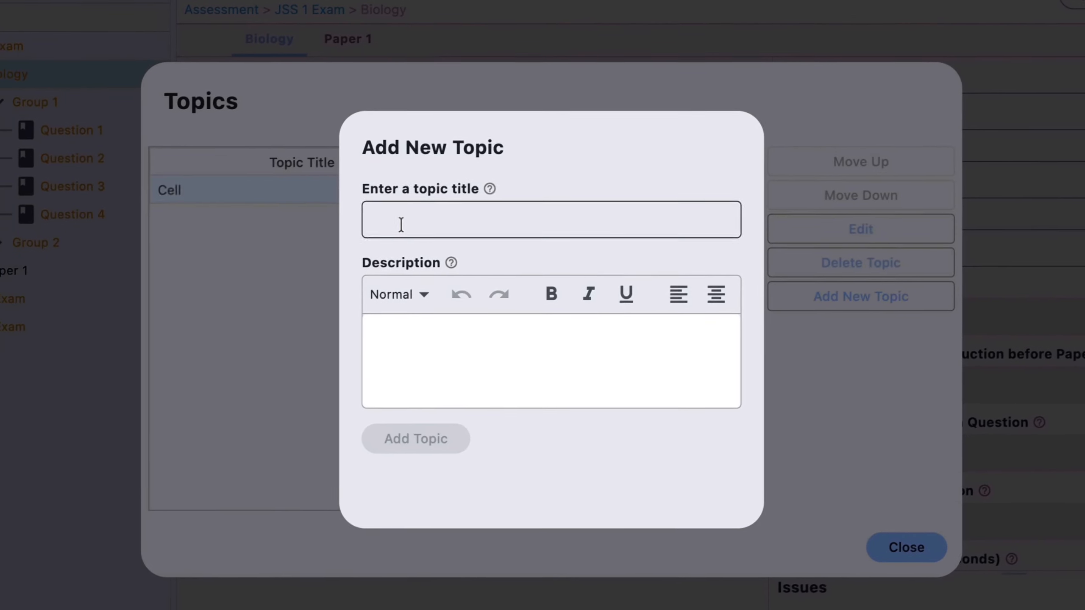
pyautogui.write('Ecolo')
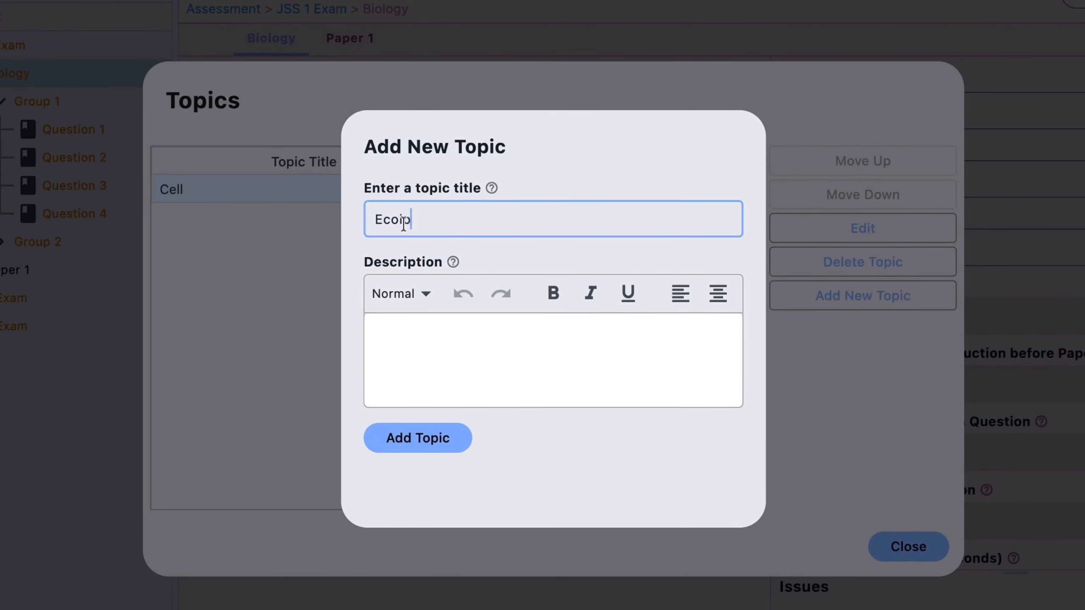
pyautogui.write('gy')
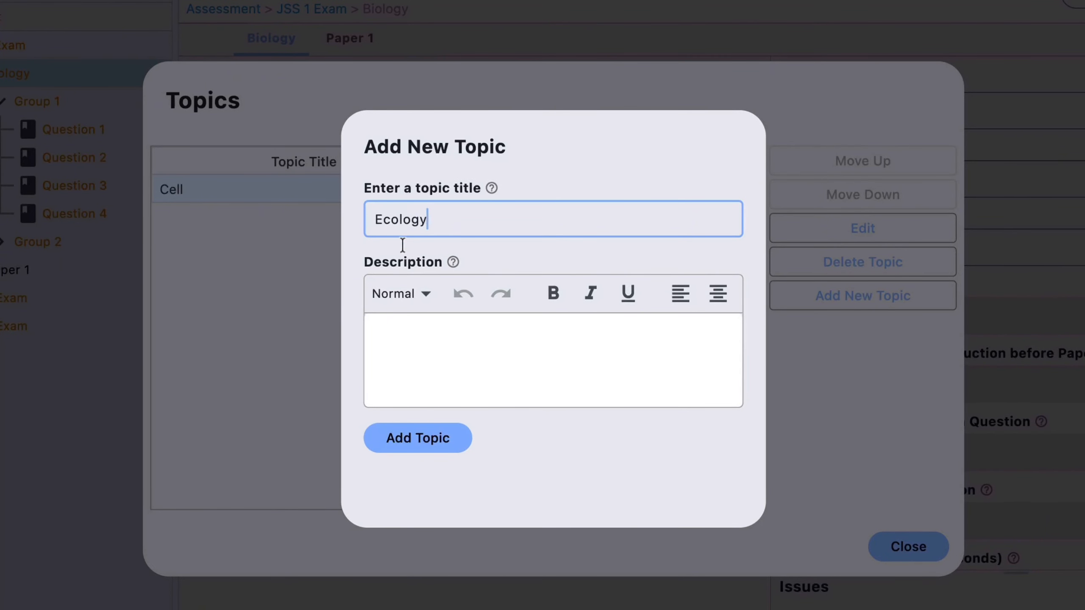
pyautogui.click(421, 436)
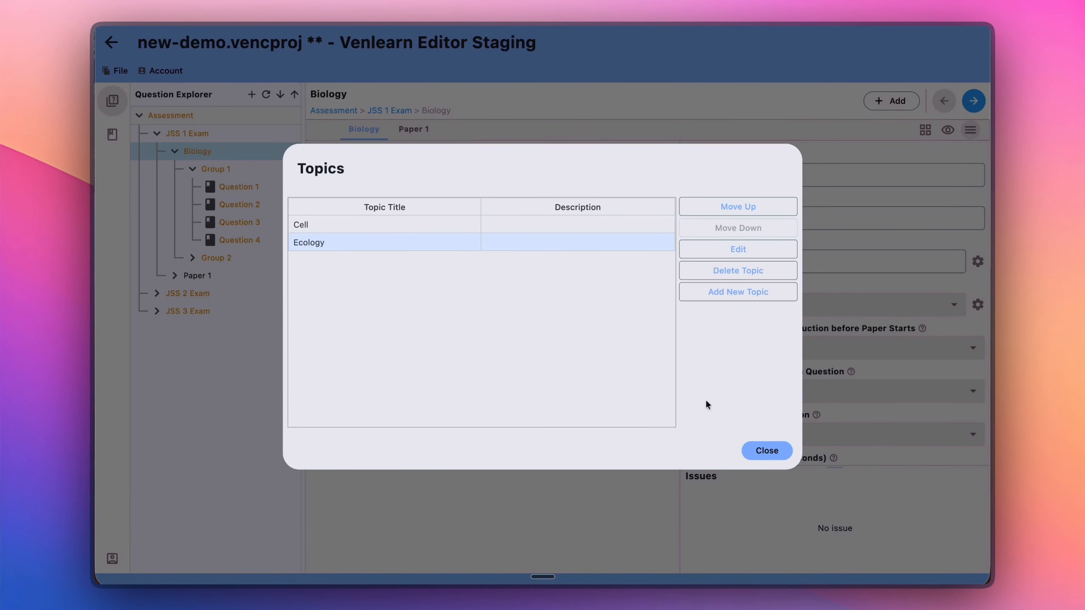
pyautogui.click(767, 450)
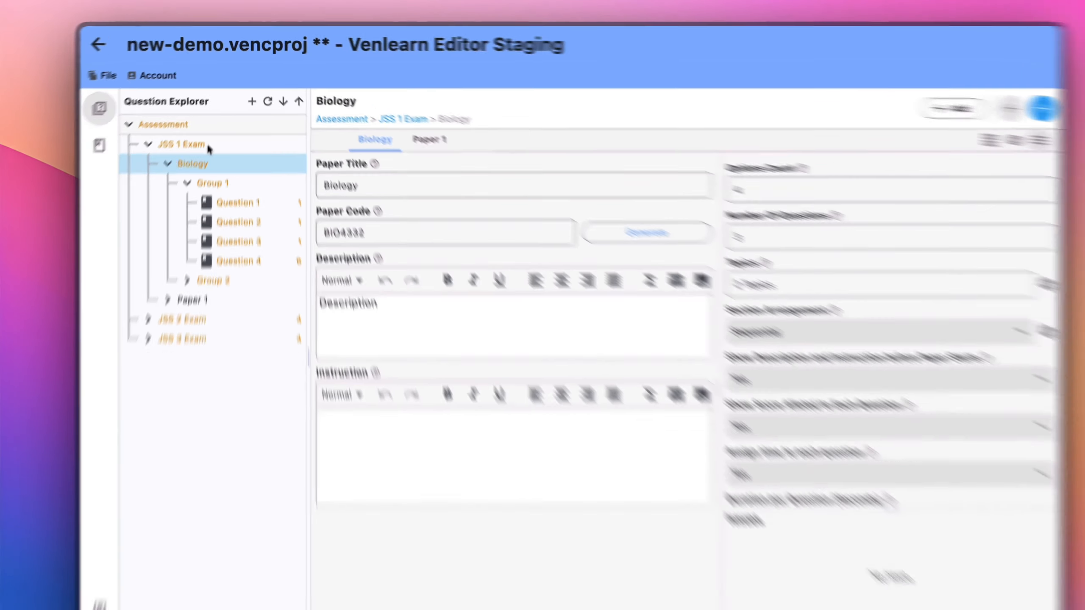
# Check the Biology subject's updated topics in the subject manager of JSS 1 Exam and close it.
pyautogui.rightClick(207, 143)
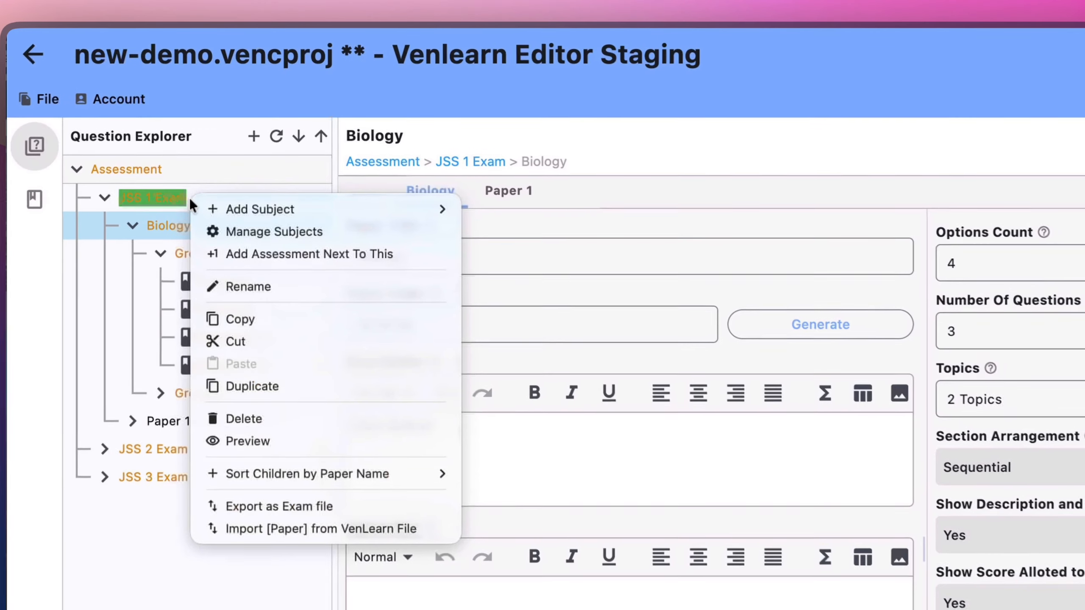
pyautogui.click(300, 166)
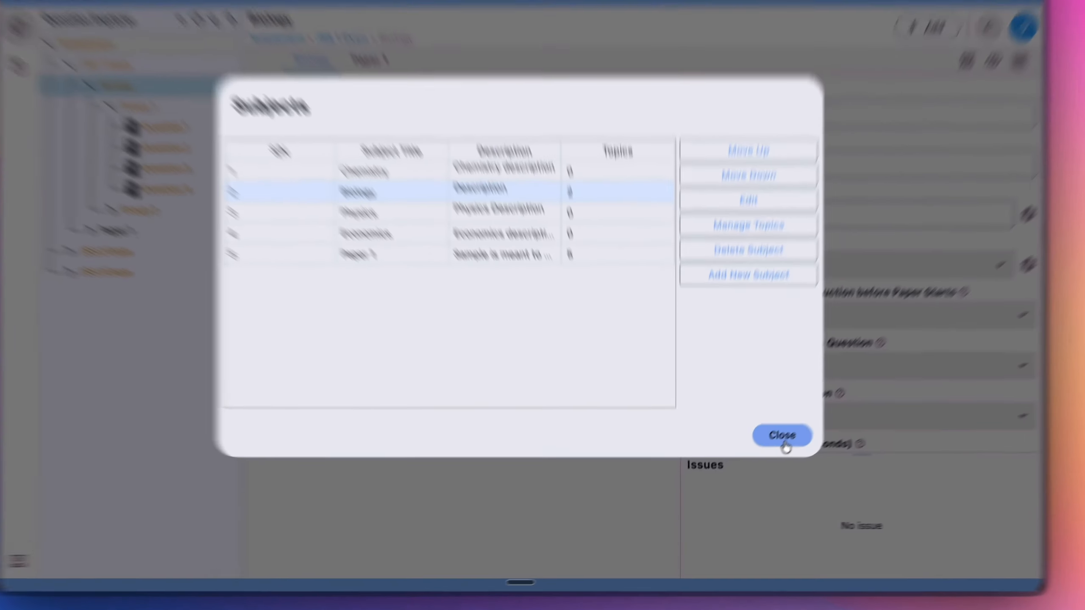
pyautogui.click(767, 450)
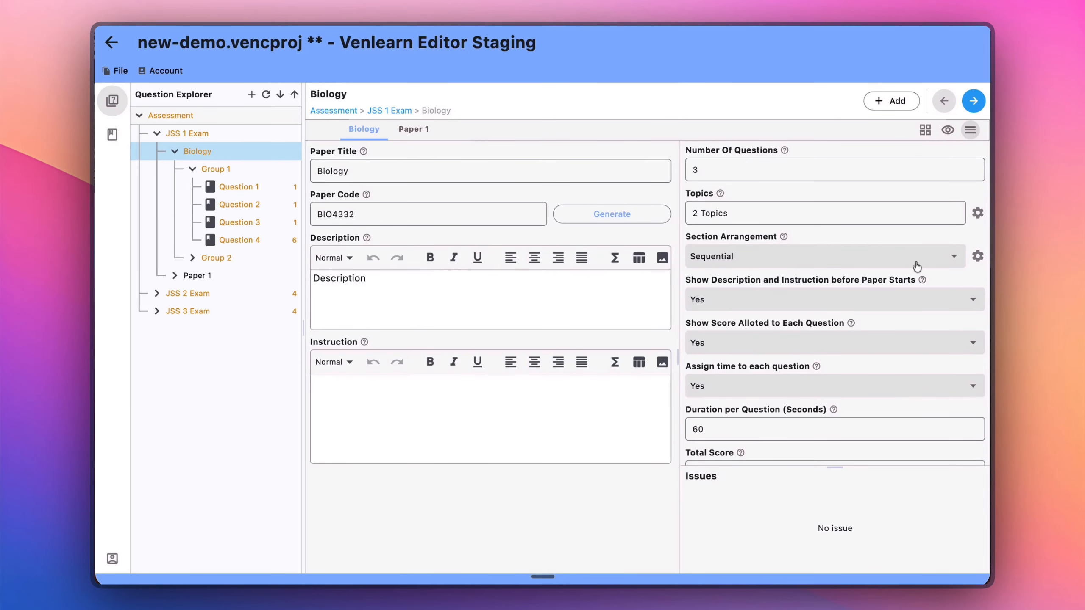
# Start a new section in the Biology paper's sections and title it "Comprehension".
pyautogui.click(977, 256)
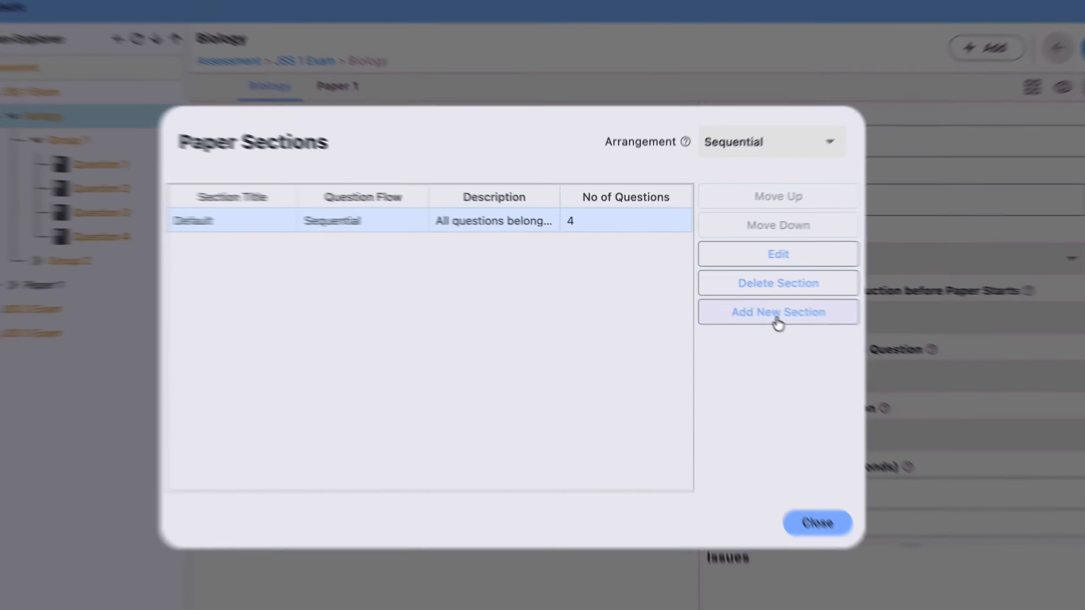
pyautogui.click(737, 301)
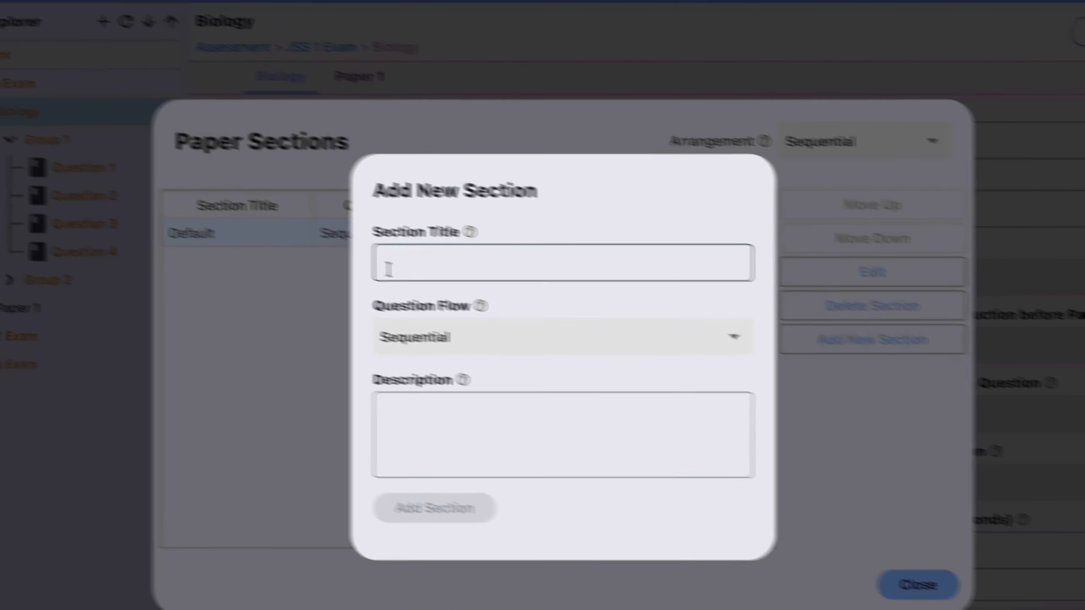
pyautogui.write('Compr')
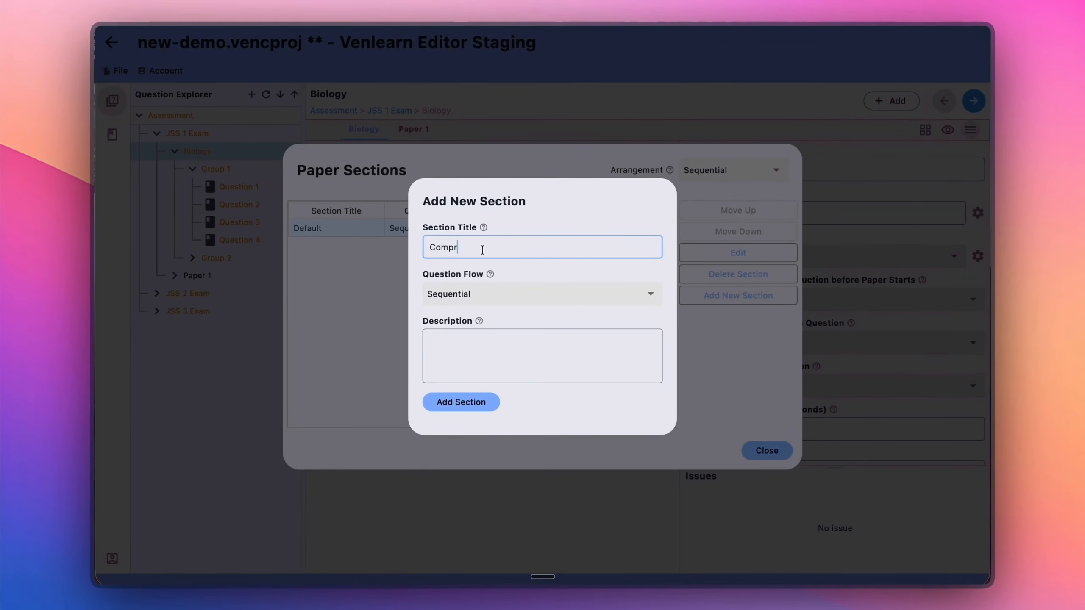
pyautogui.write('ehension')
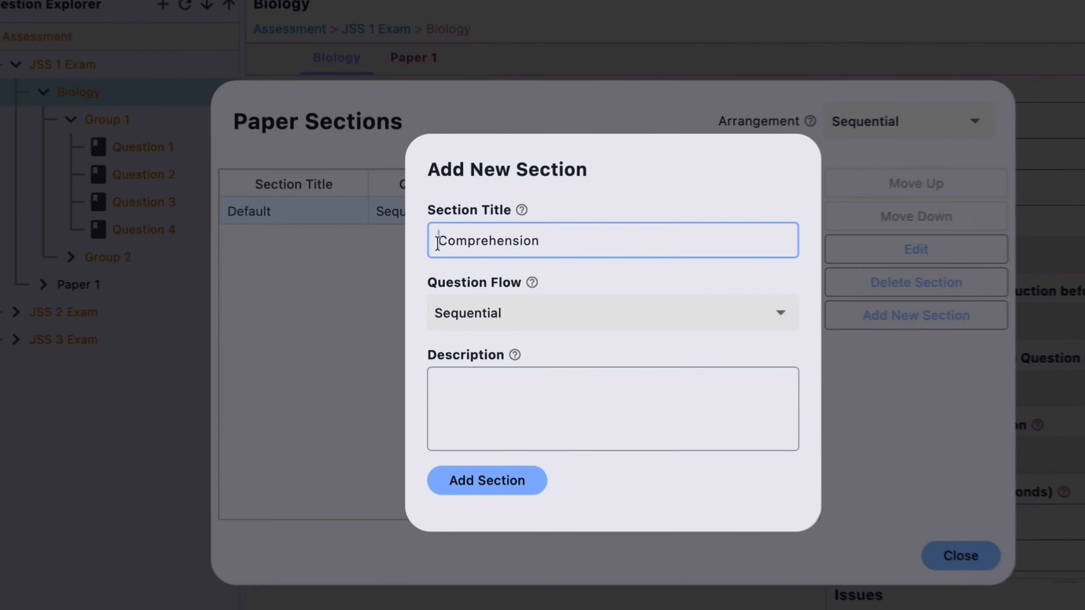
pyautogui.moveTo(432, 250); pyautogui.dragTo(498, 248)
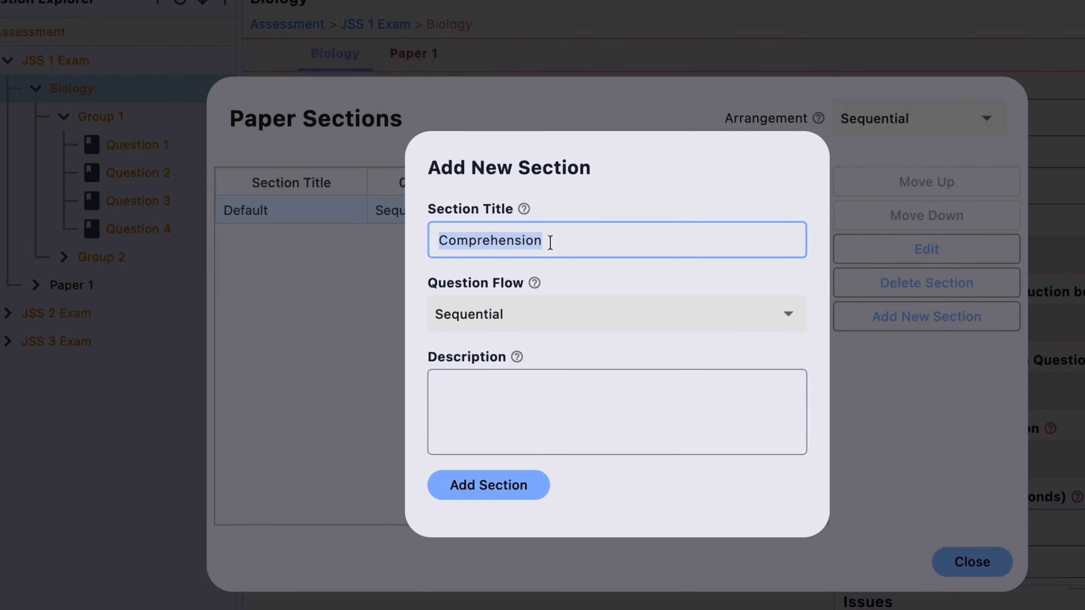
# Examine the available question flows for the Comprehension section, keeping Sequential selected.
pyautogui.click(487, 315)
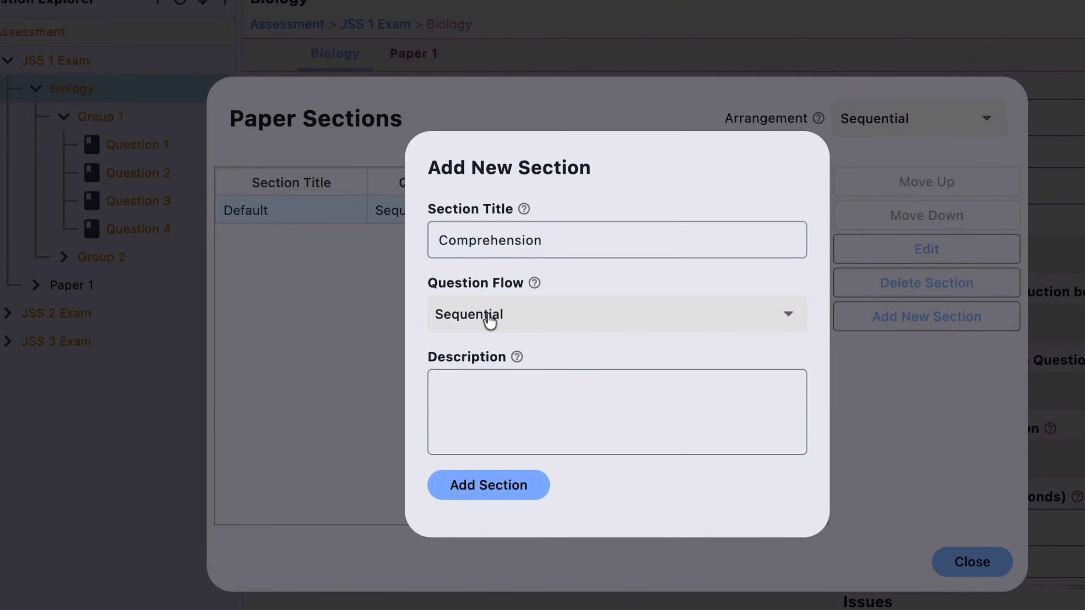
pyautogui.click(412, 340)
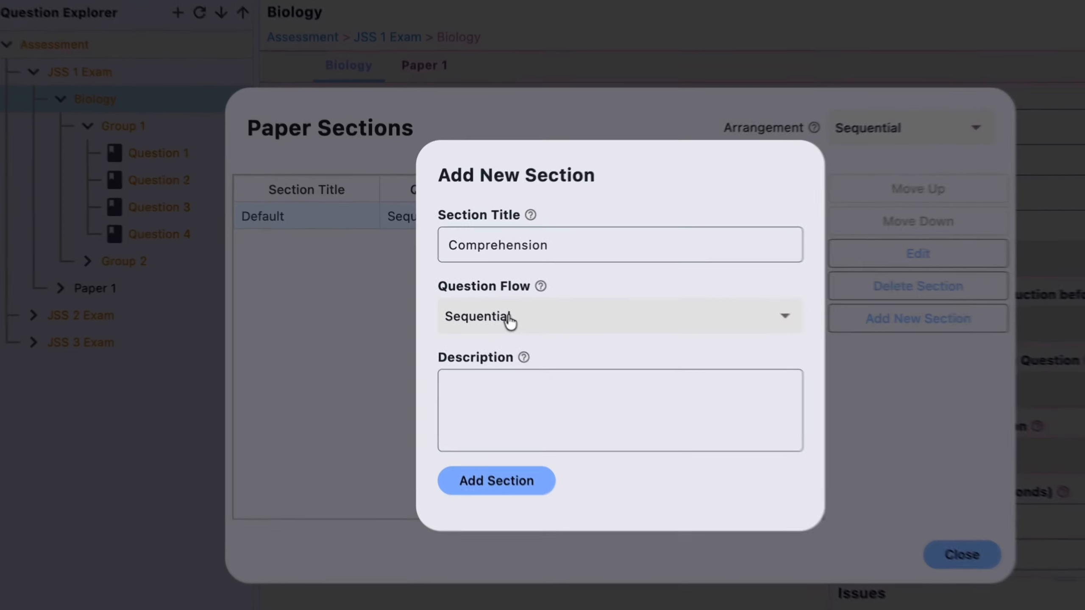
pyautogui.click(469, 295)
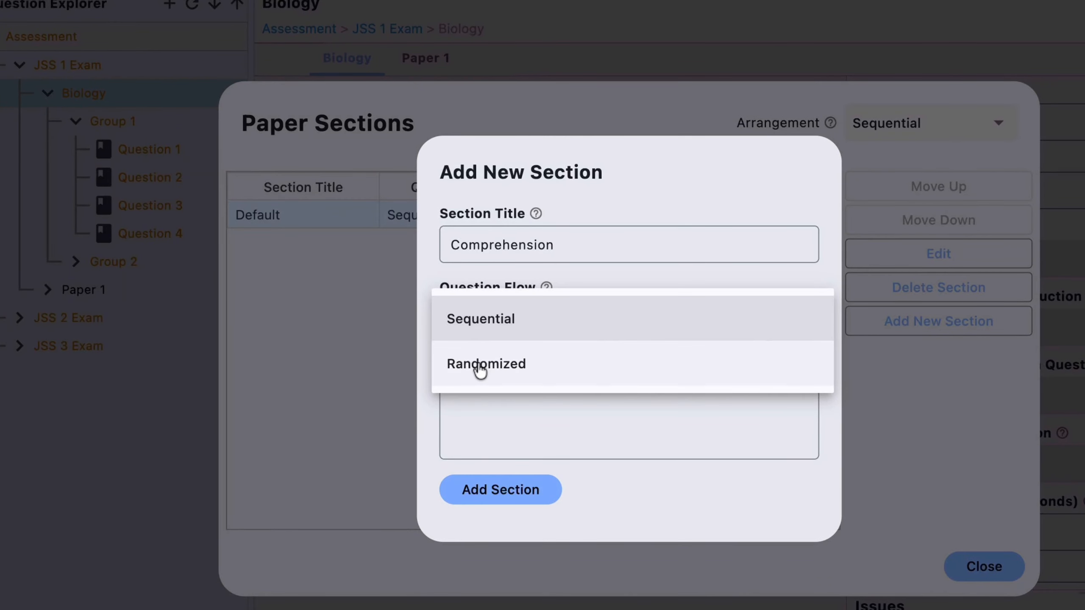
pyautogui.click(431, 260)
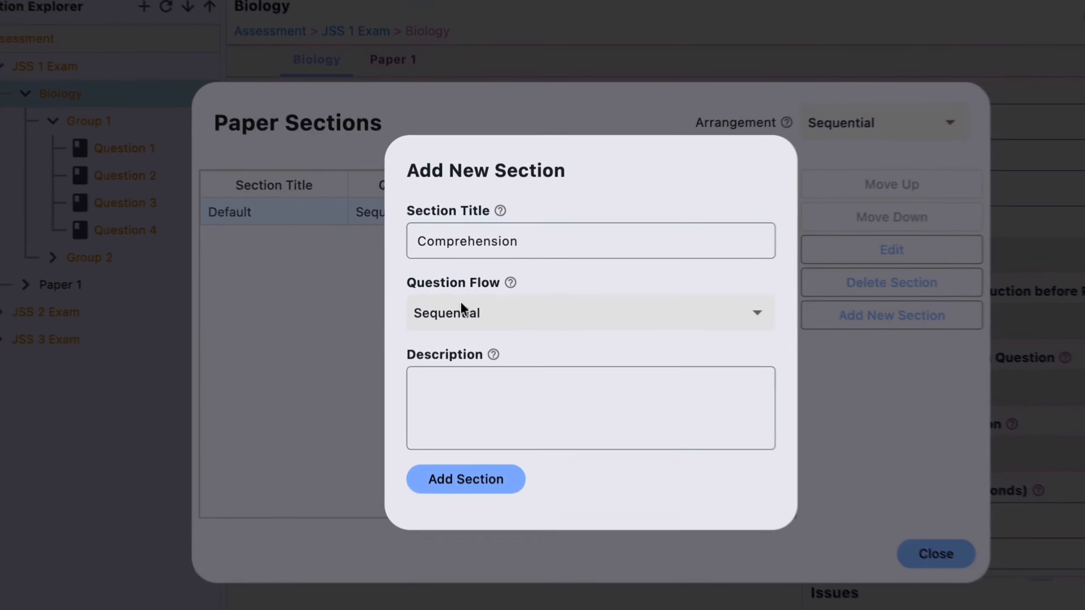
# Try the Randomized question flow, set it back to Sequential, and add the Comprehension section to the Biology paper.
pyautogui.click(460, 294)
pyautogui.click(463, 365)
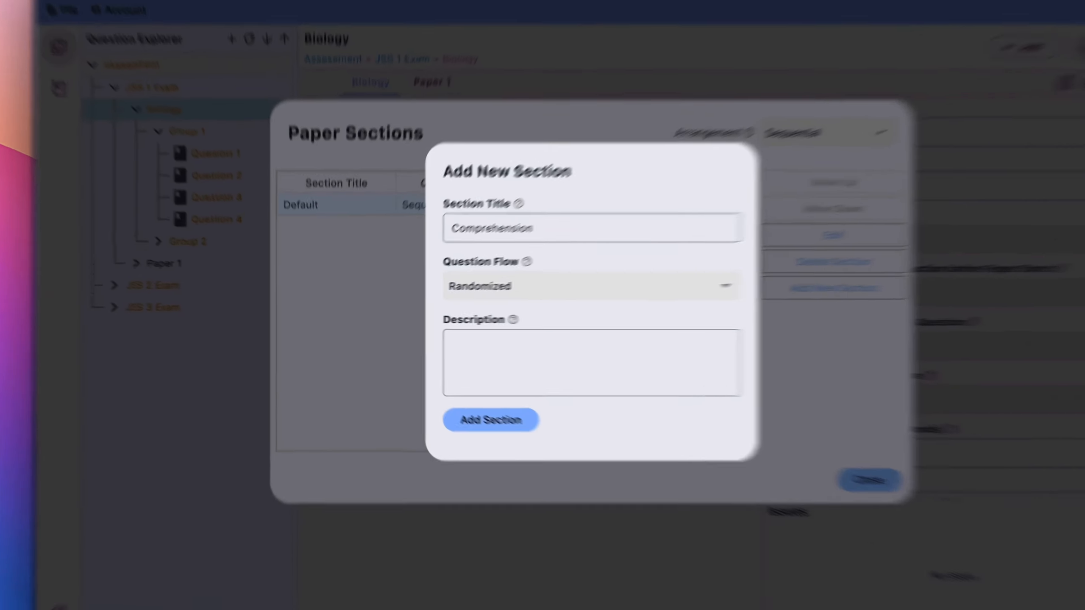
pyautogui.click(483, 294)
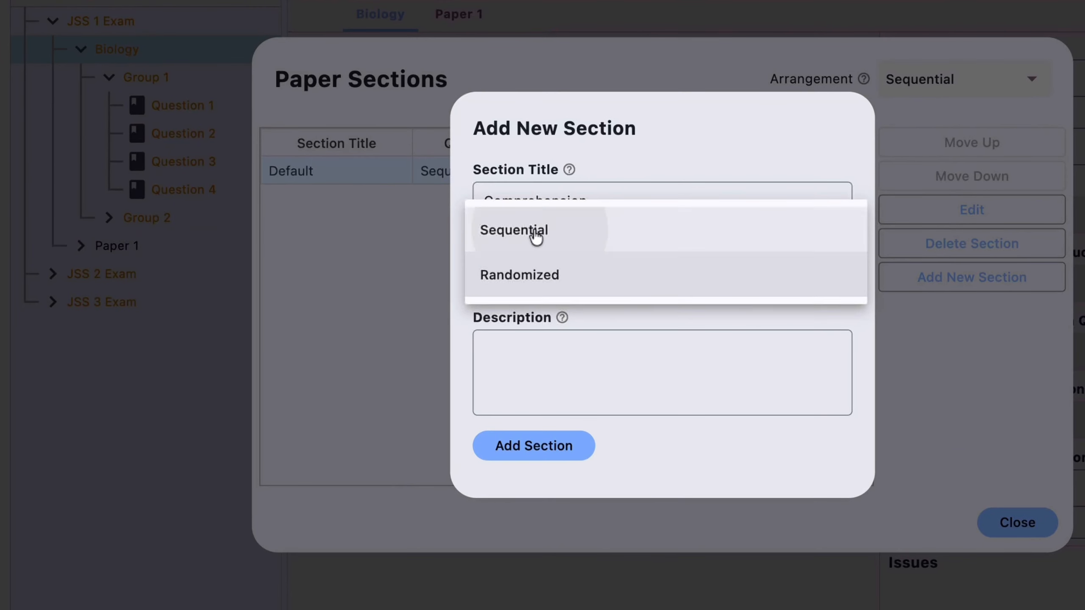
pyautogui.click(536, 238)
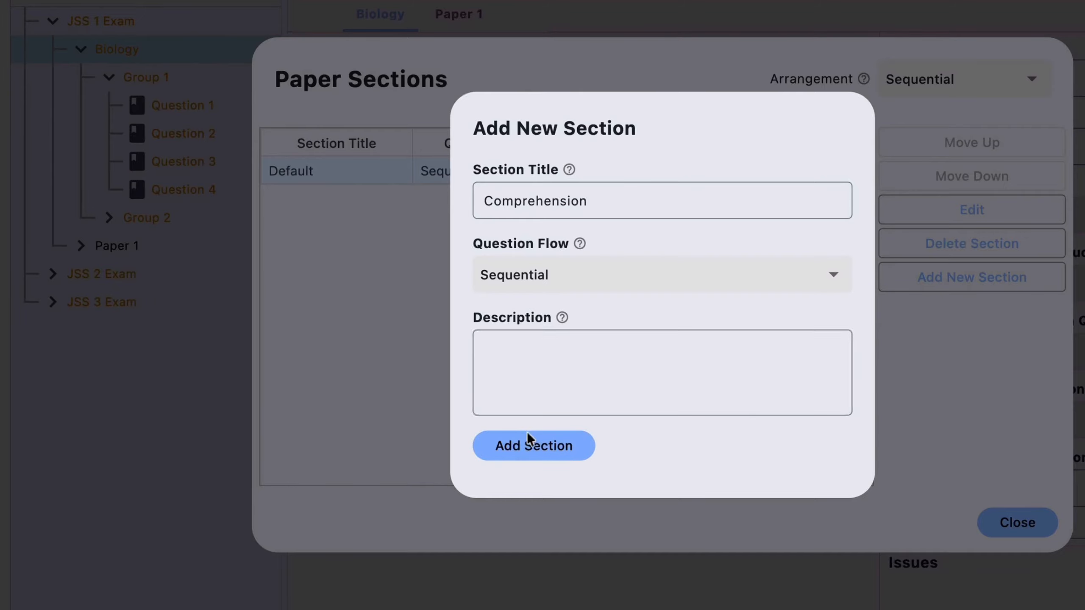
pyautogui.click(522, 444)
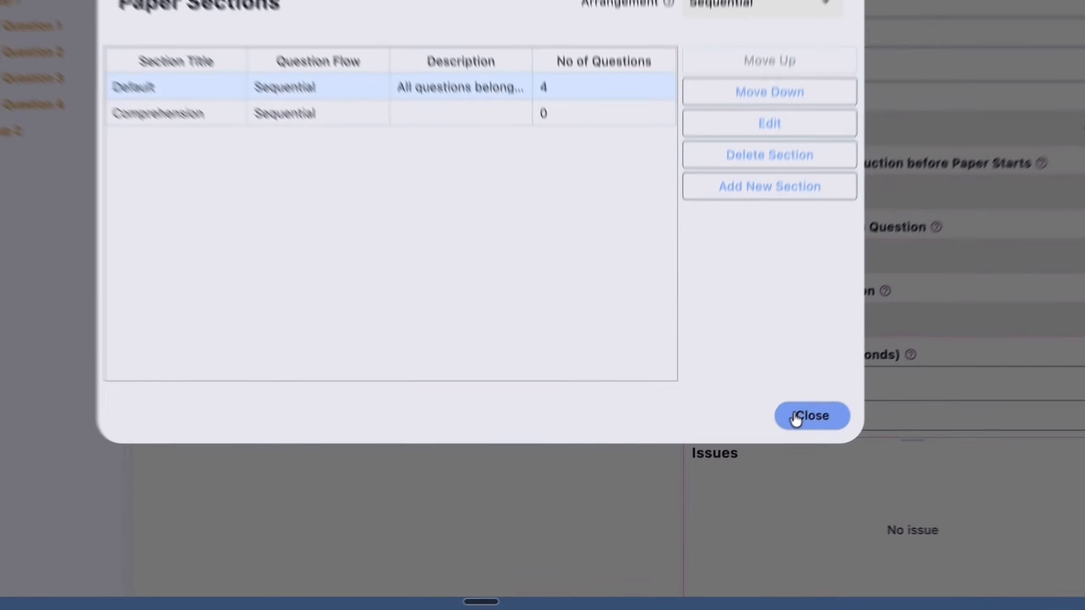
# Close the Biology paper's sections and assign three of the paper's questions to the Comprehension section.
pyautogui.click(766, 450)
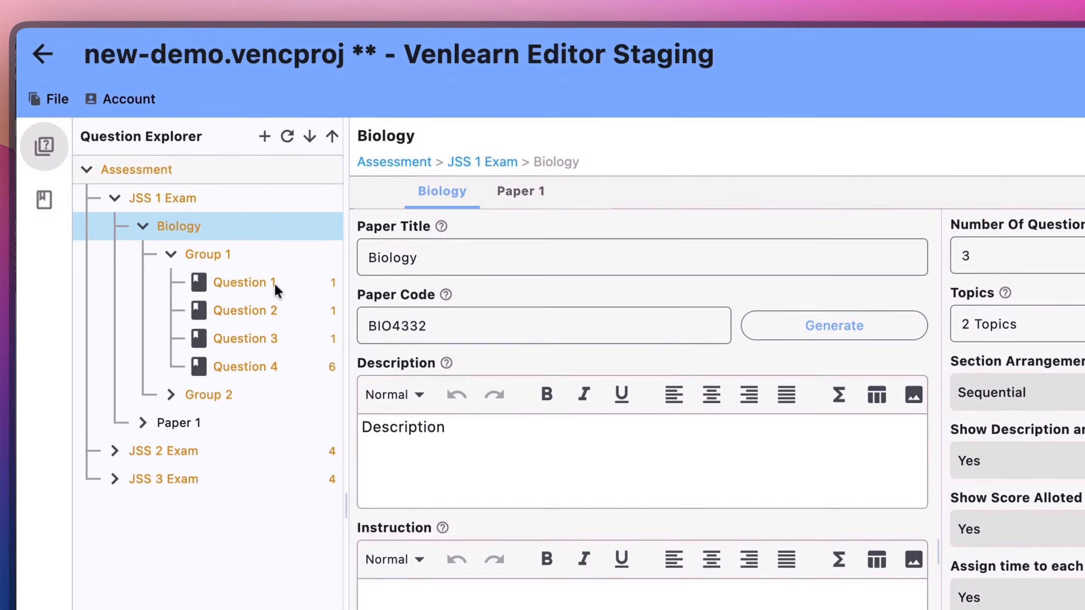
pyautogui.click(245, 338)
pyautogui.rightClick(217, 220)
pyautogui.click(203, 224)
pyautogui.click(203, 224)
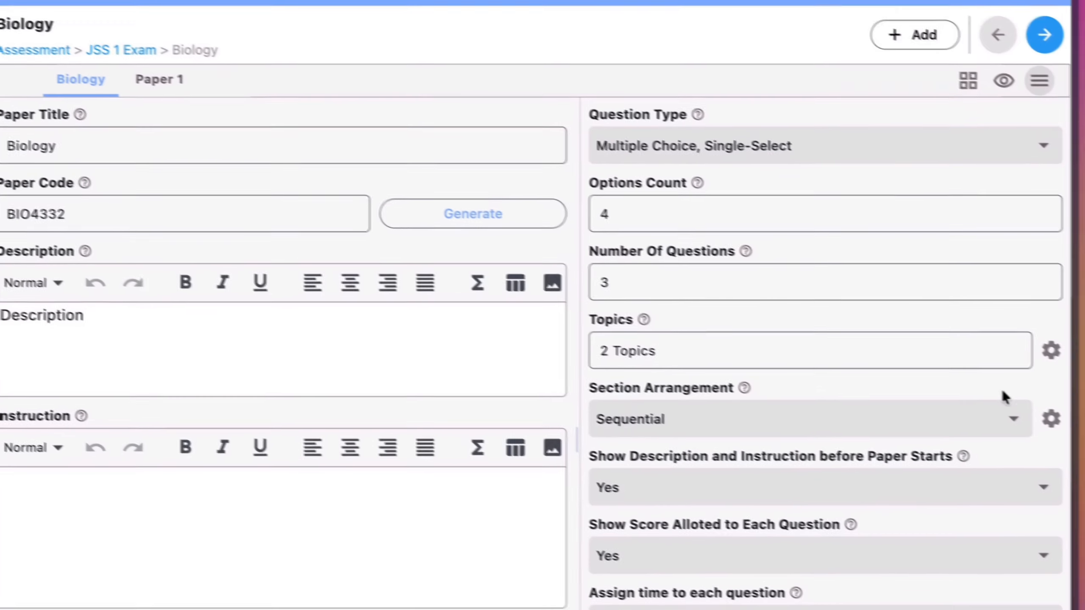
# Reorder the Biology paper's sections so Comprehension comes before Default, keeping the section arrangement Sequential.
pyautogui.click(1033, 420)
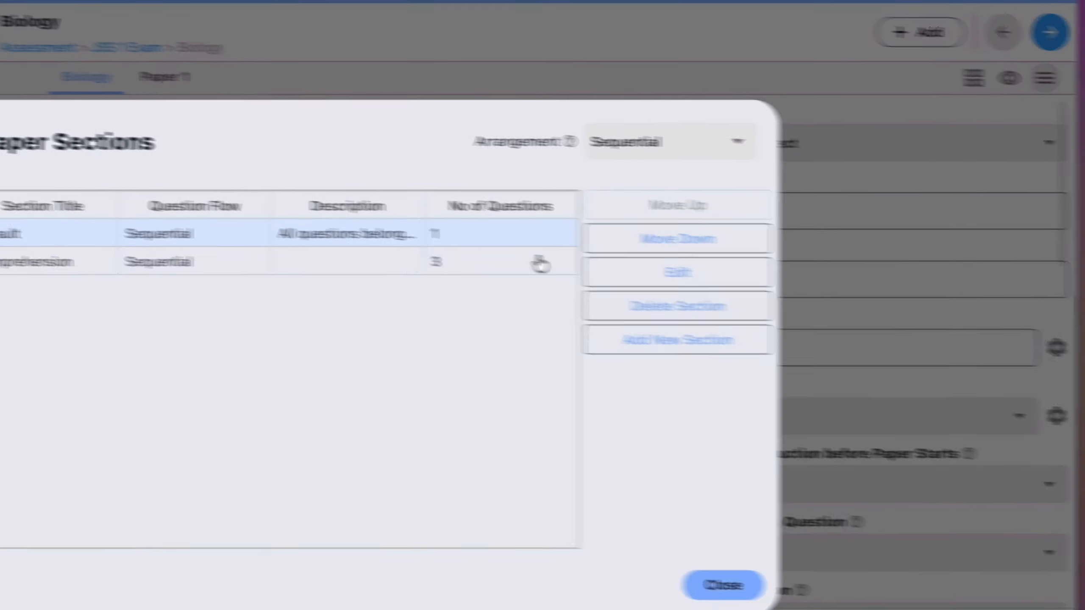
pyautogui.click(636, 275)
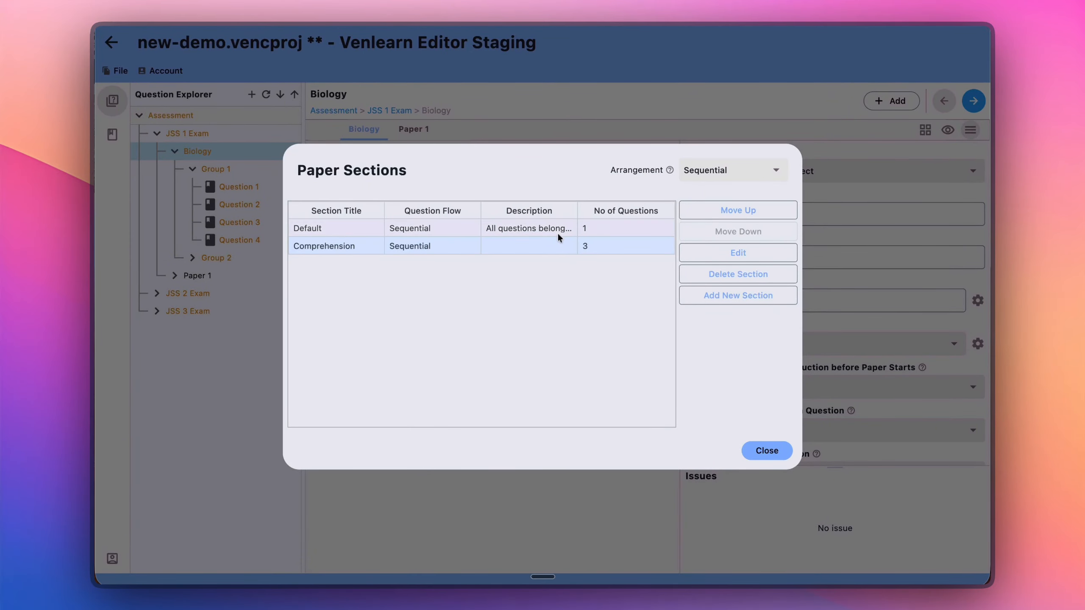
pyautogui.click(738, 211)
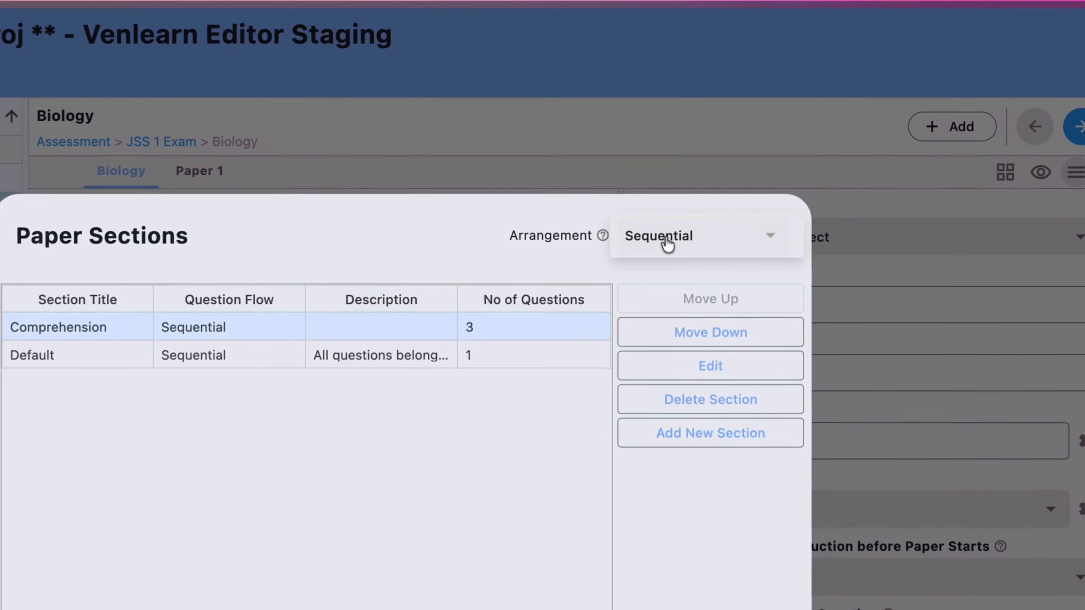
pyautogui.click(698, 194)
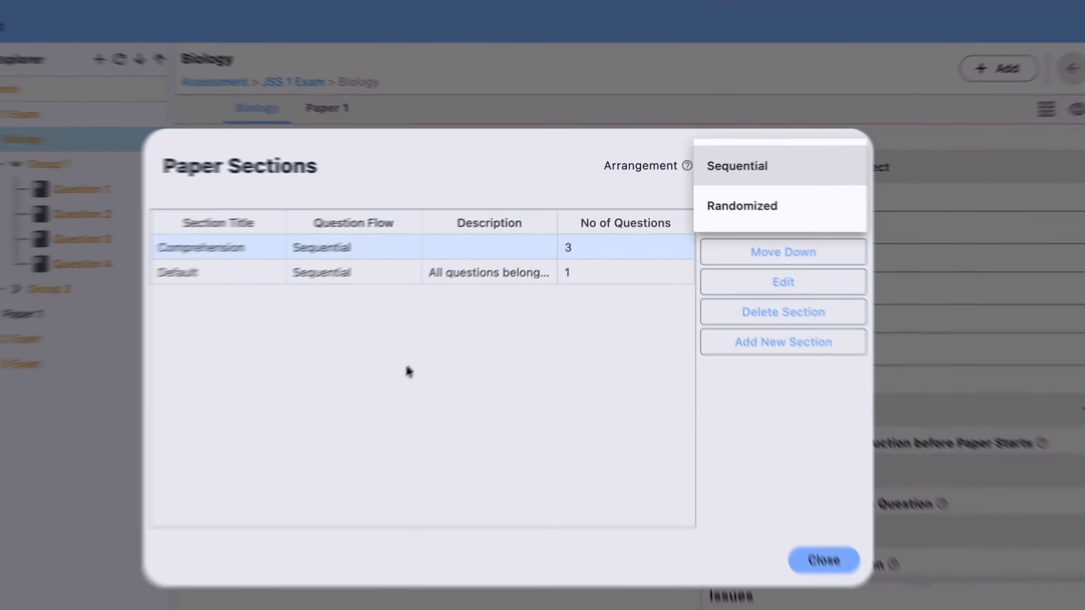
pyautogui.click(730, 175)
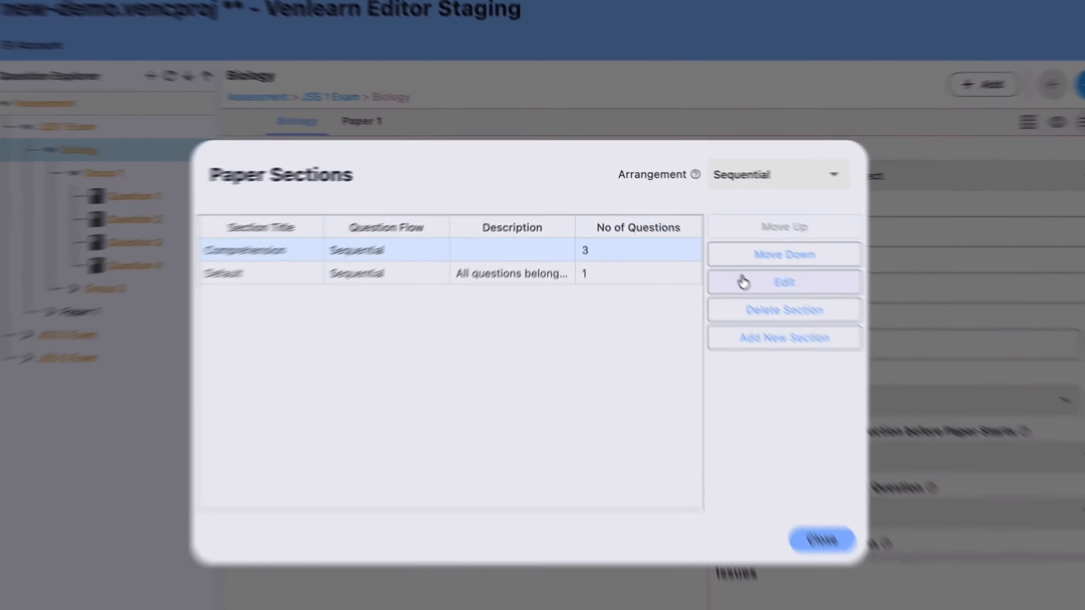
# Set the Comprehension section's question flow to Randomized and try to save it with an empty description.
pyautogui.click(709, 253)
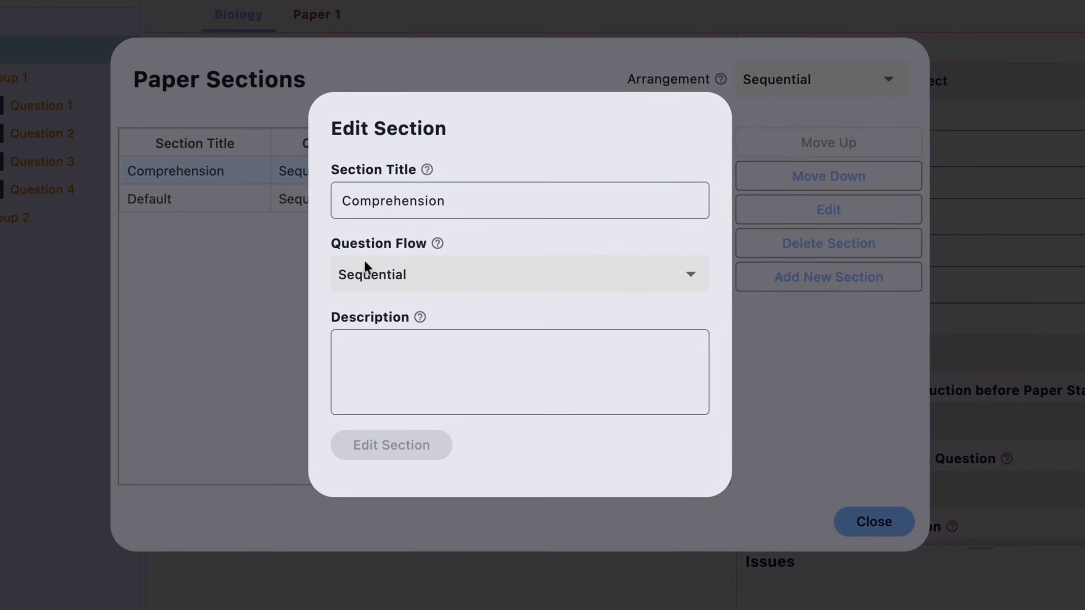
pyautogui.click(361, 282)
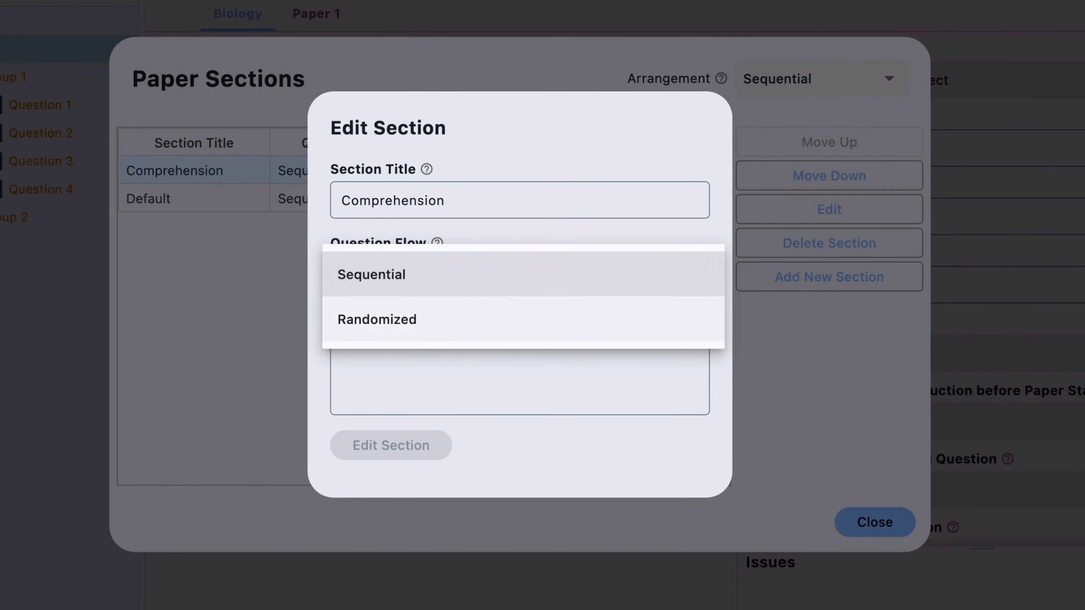
pyautogui.click(404, 318)
pyautogui.click(435, 387)
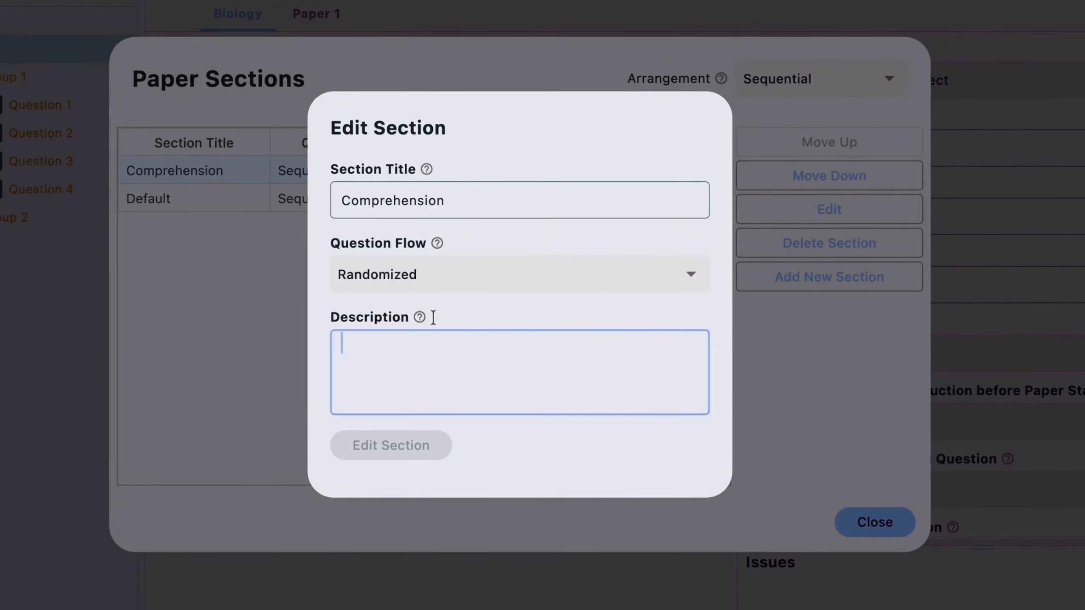
pyautogui.click(525, 289)
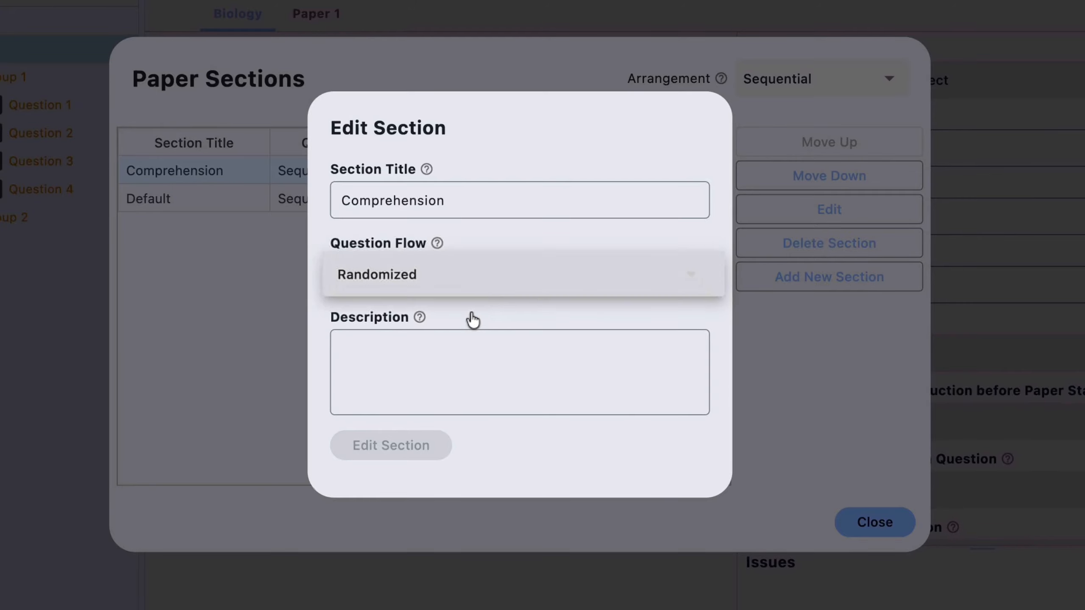
pyautogui.click(417, 359)
pyautogui.click(418, 359)
pyautogui.write('g')
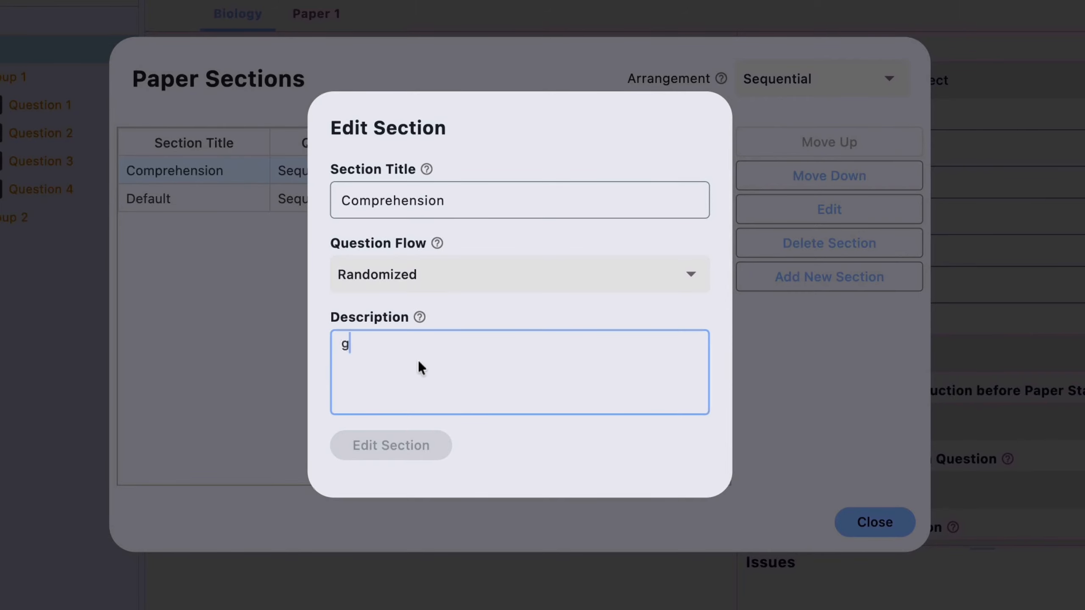
pyautogui.press('BackSpace')
pyautogui.click(386, 451)
# Change the section title to "Comprehension_" and save the section's edits.
pyautogui.click(444, 200)
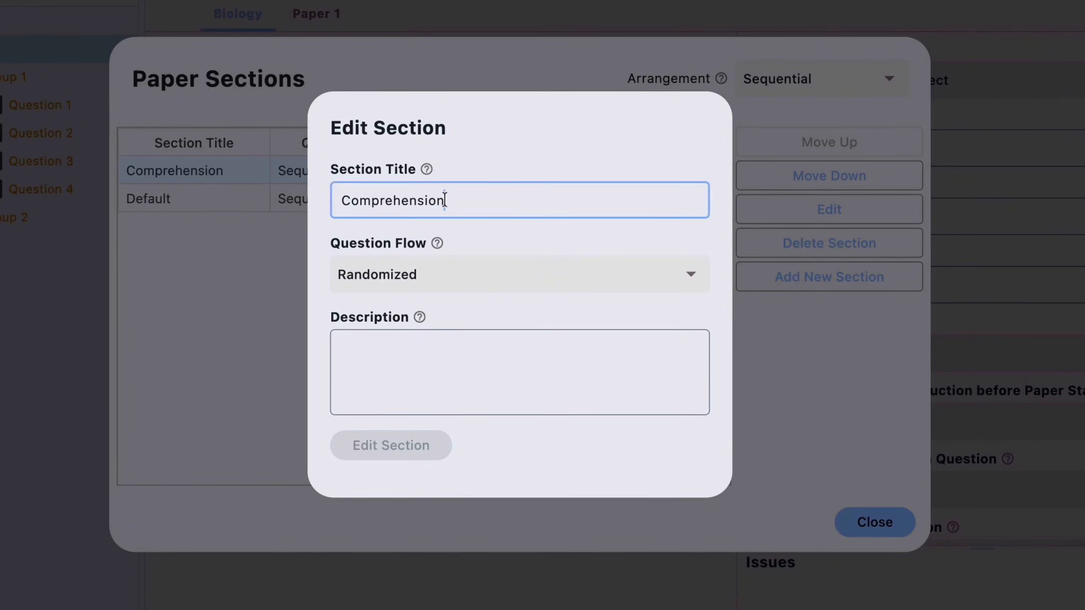
pyautogui.press('BackSpace')
pyautogui.write('n')
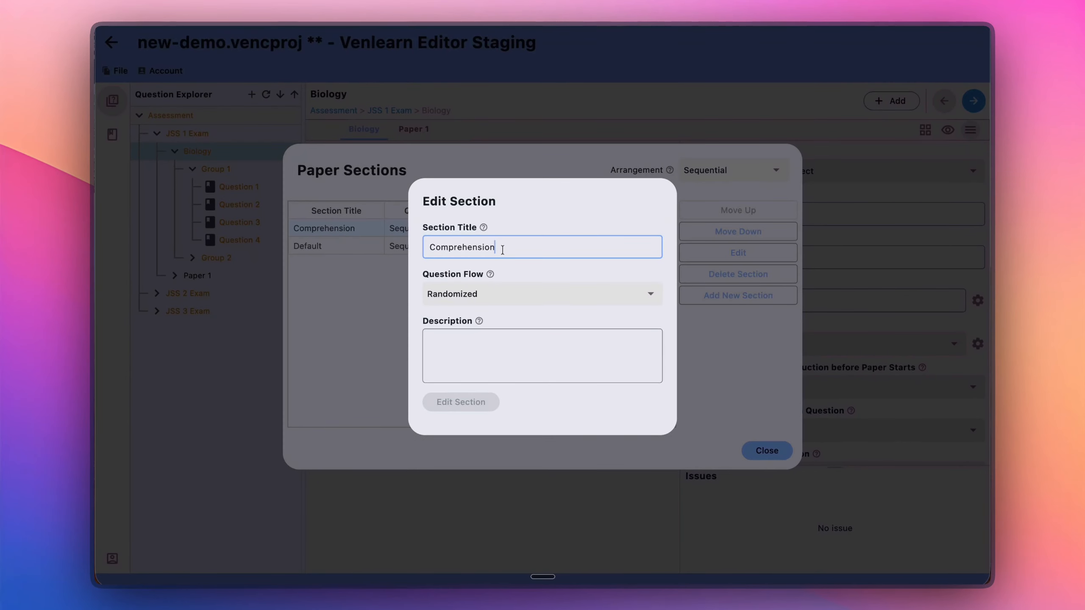
pyautogui.press('BackSpace')
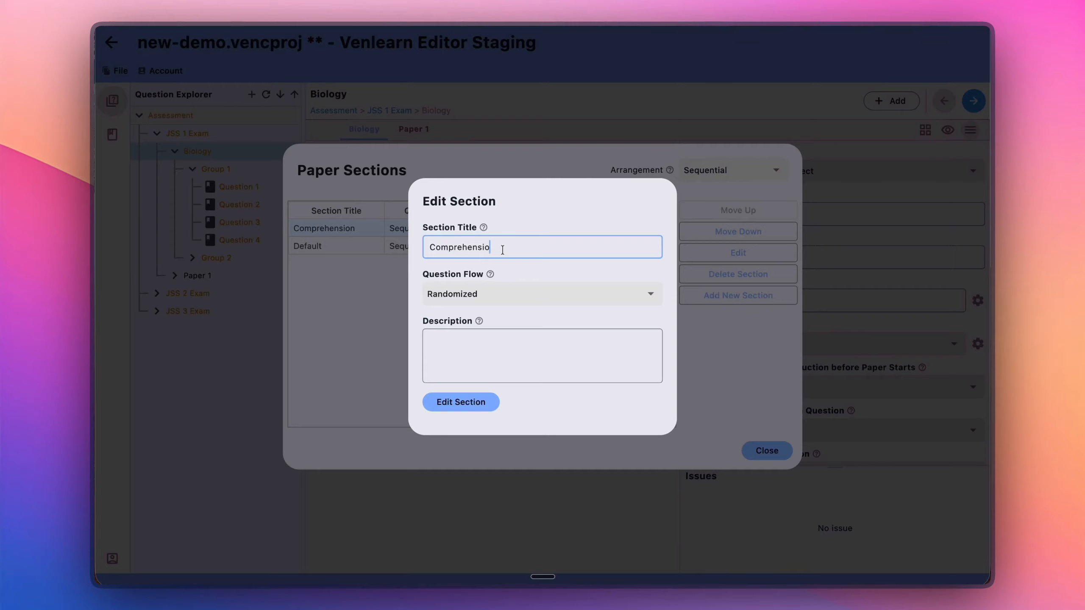
pyautogui.write('n_')
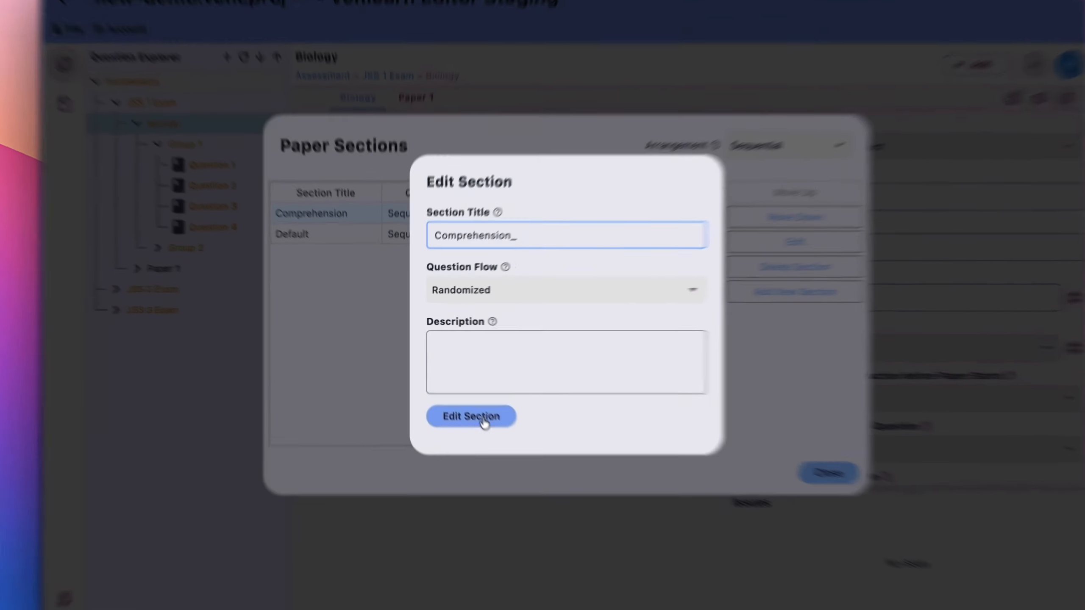
pyautogui.click(484, 423)
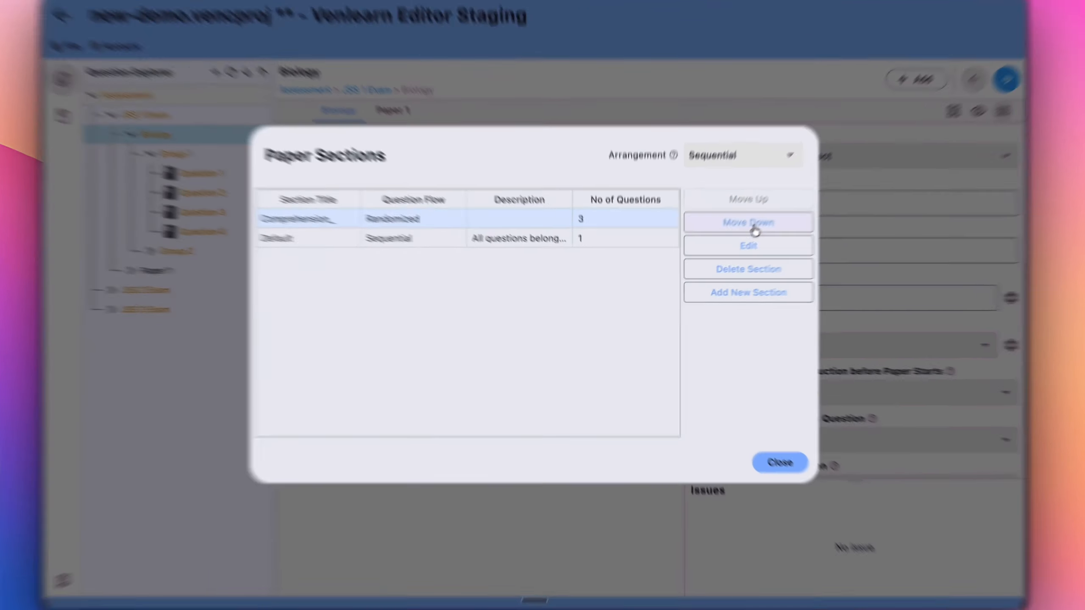
# Edit the Comprehension_ section again, retitle it "Comprehension" and save.
pyautogui.click(738, 252)
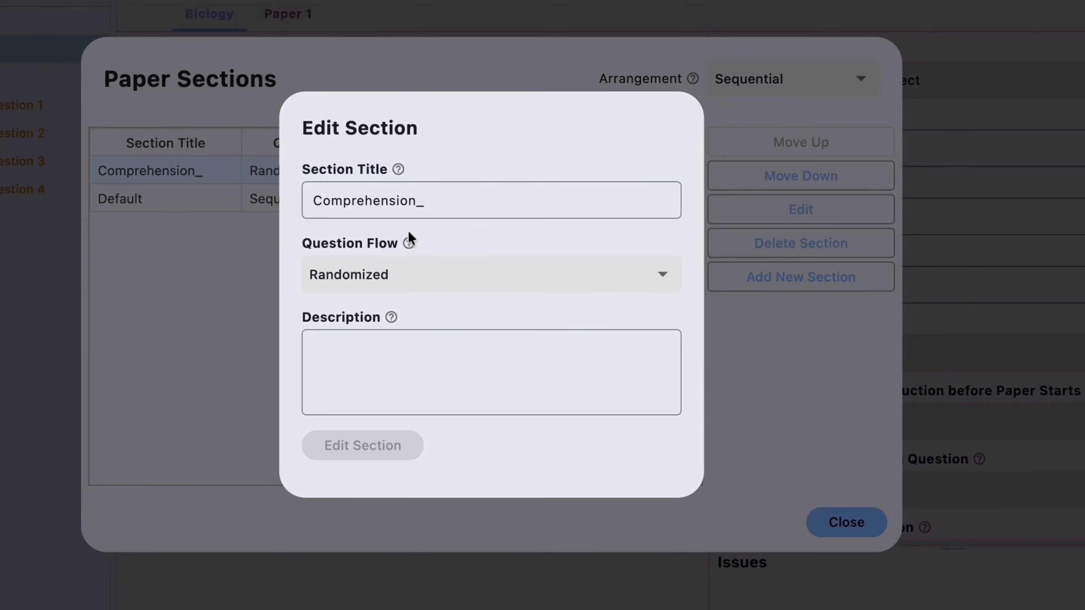
pyautogui.click(450, 209)
pyautogui.press('BackSpace')
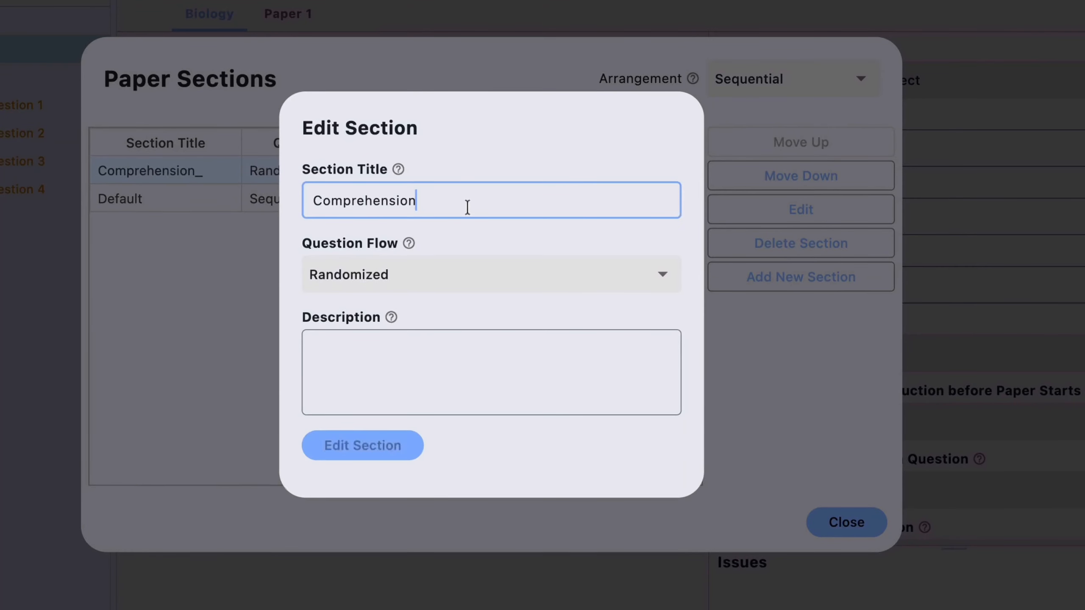
pyautogui.click(393, 443)
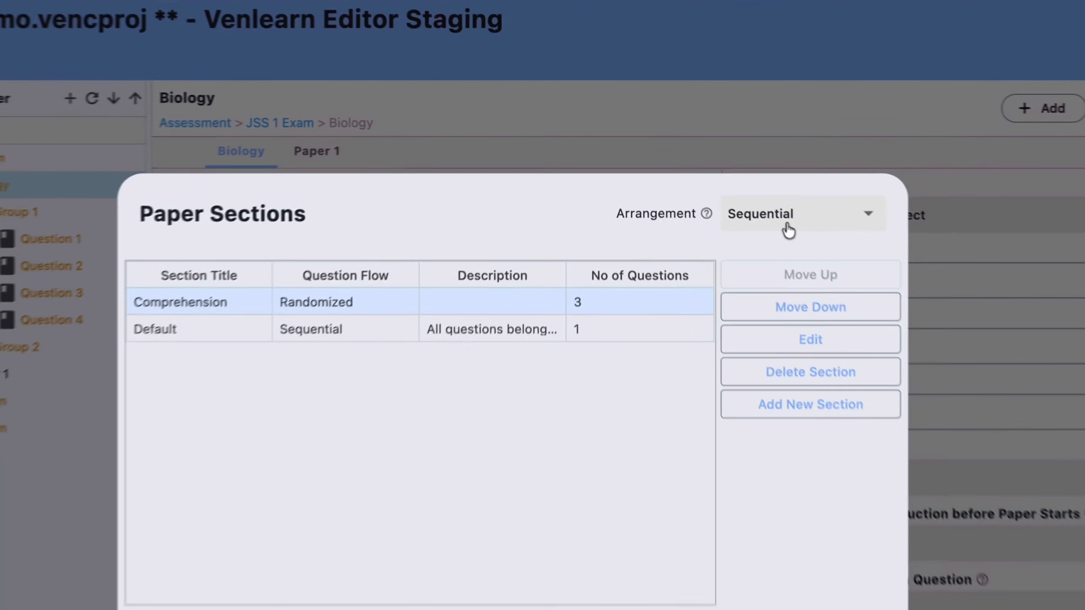
# Try the Randomized section arrangement, set it back to Sequential and close the paper's sections.
pyautogui.click(788, 230)
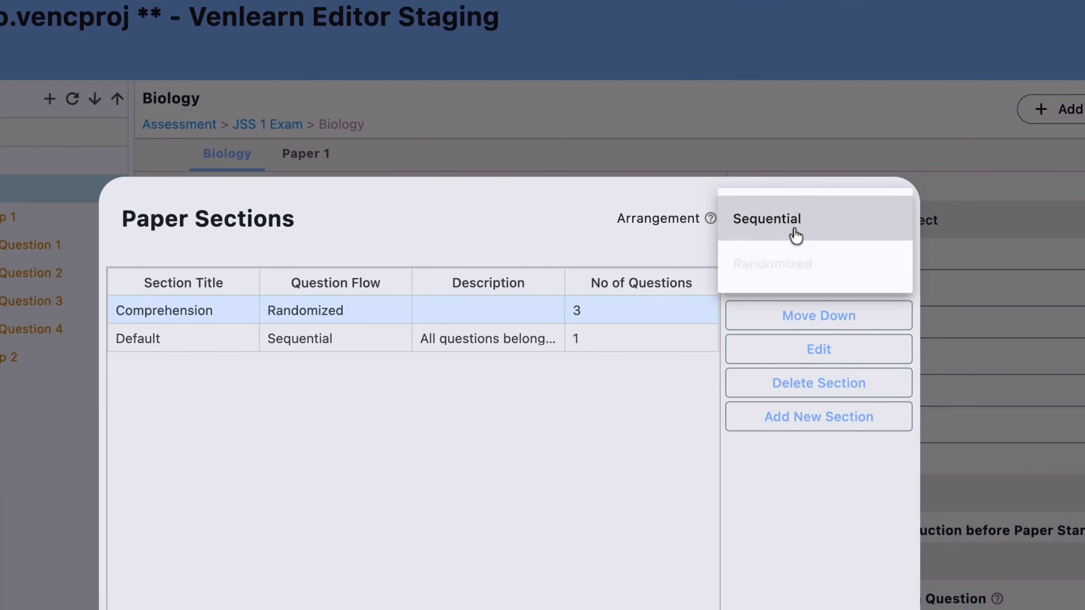
pyautogui.click(774, 255)
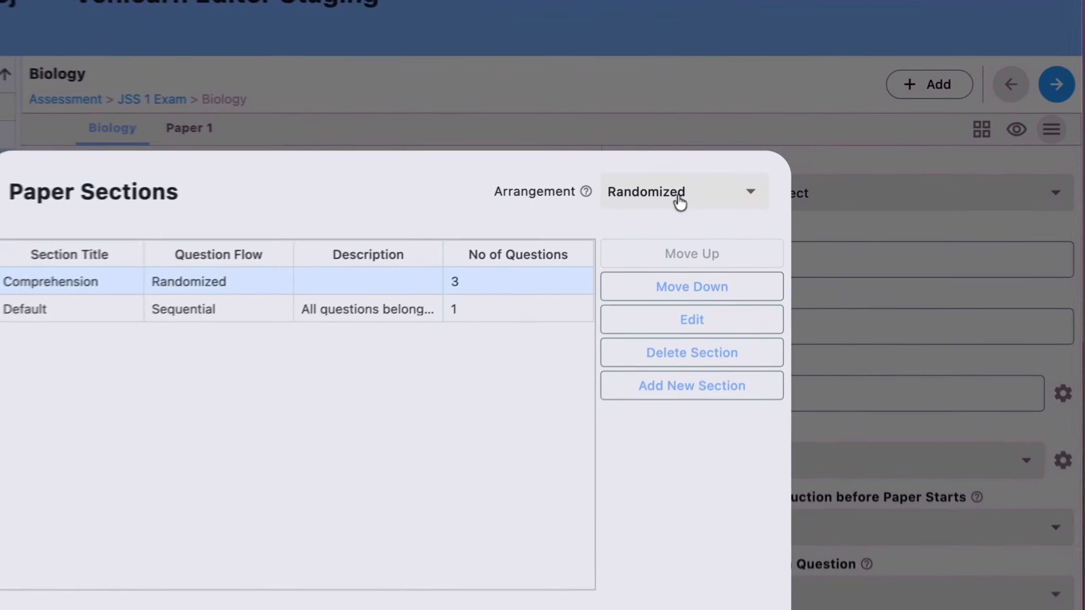
pyautogui.click(730, 173)
pyautogui.click(709, 143)
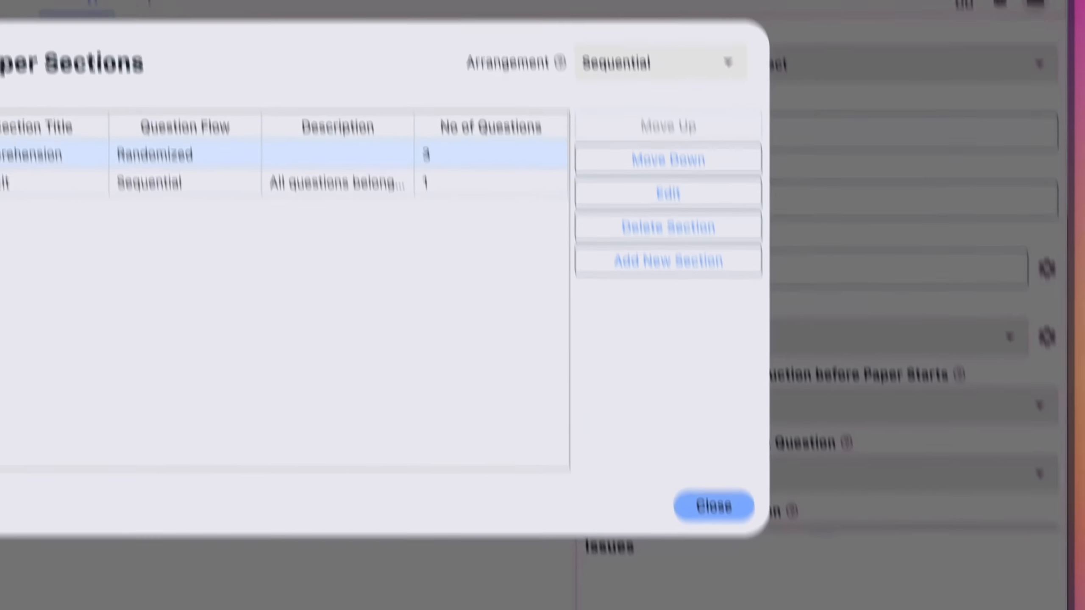
pyautogui.click(701, 440)
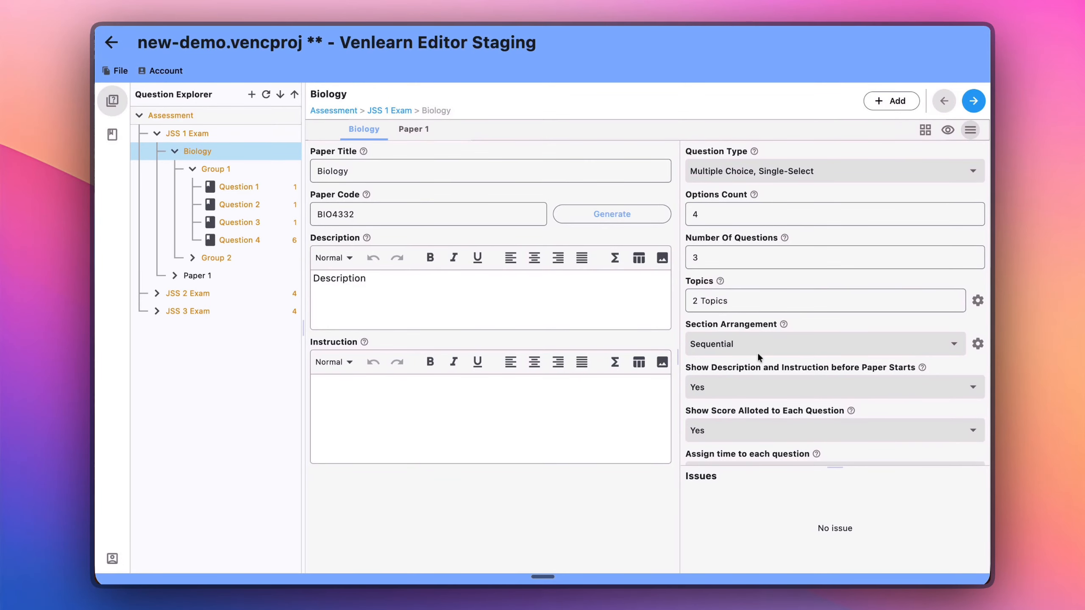
# Reopen the Biology paper's sections and examine which settings of the Default section can be edited.
pyautogui.click(978, 344)
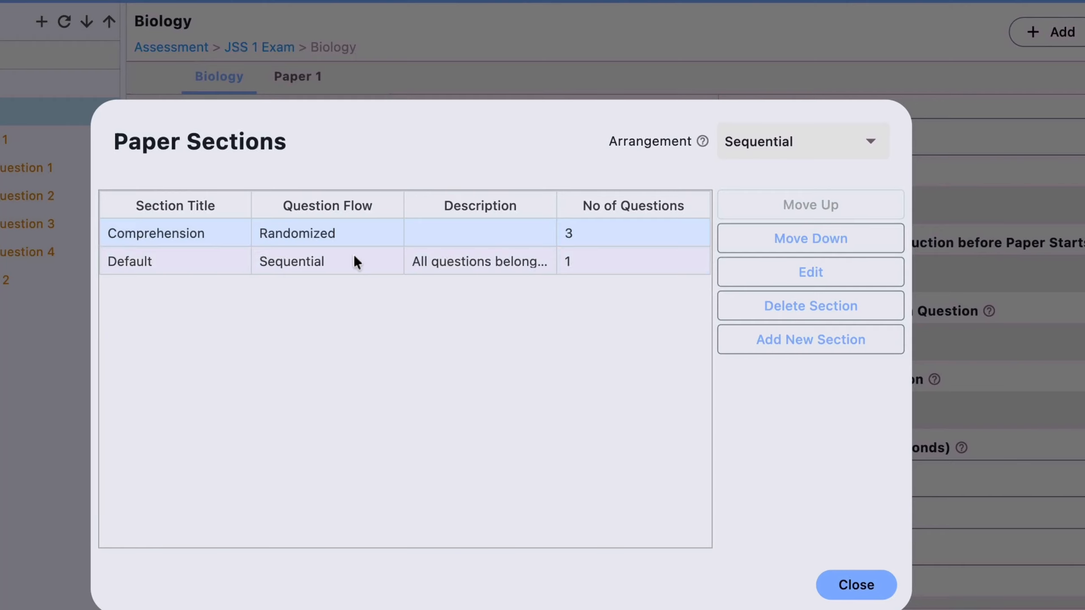
pyautogui.click(492, 244)
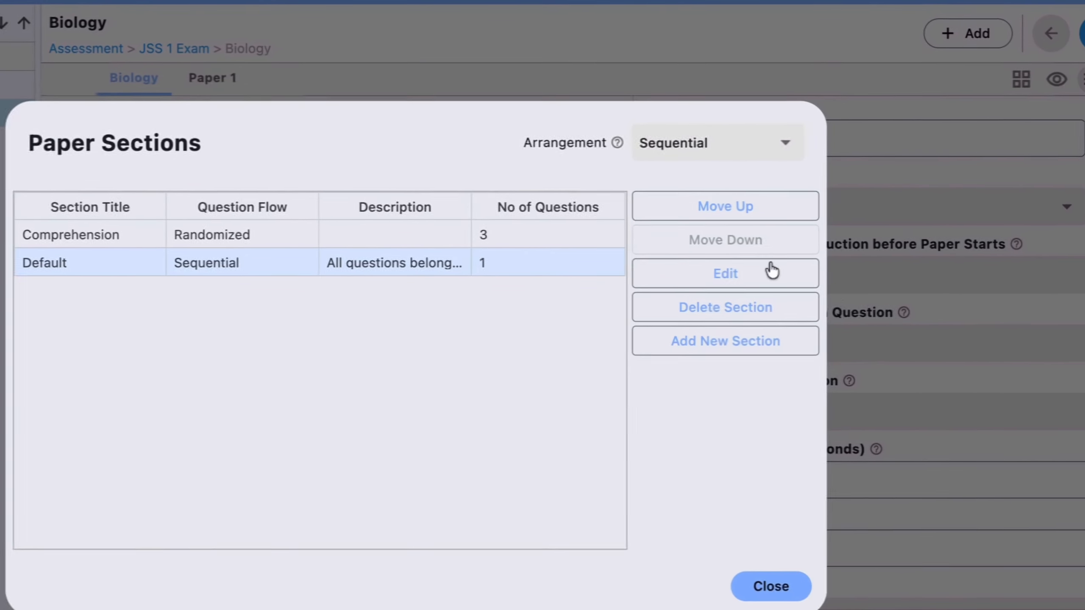
pyautogui.click(836, 276)
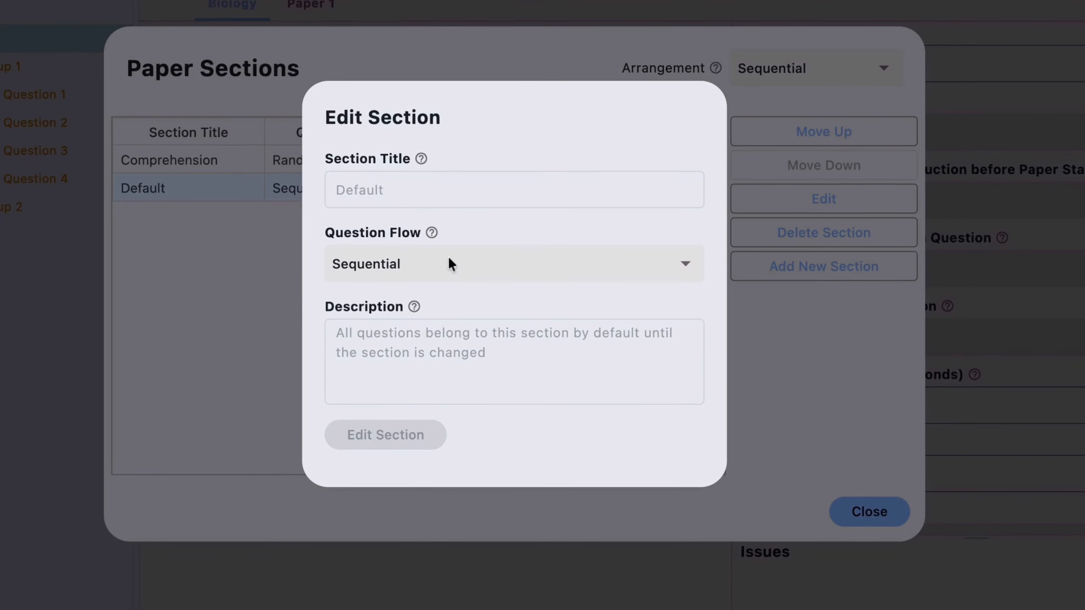
pyautogui.click(355, 327)
pyautogui.click(306, 376)
pyautogui.click(769, 347)
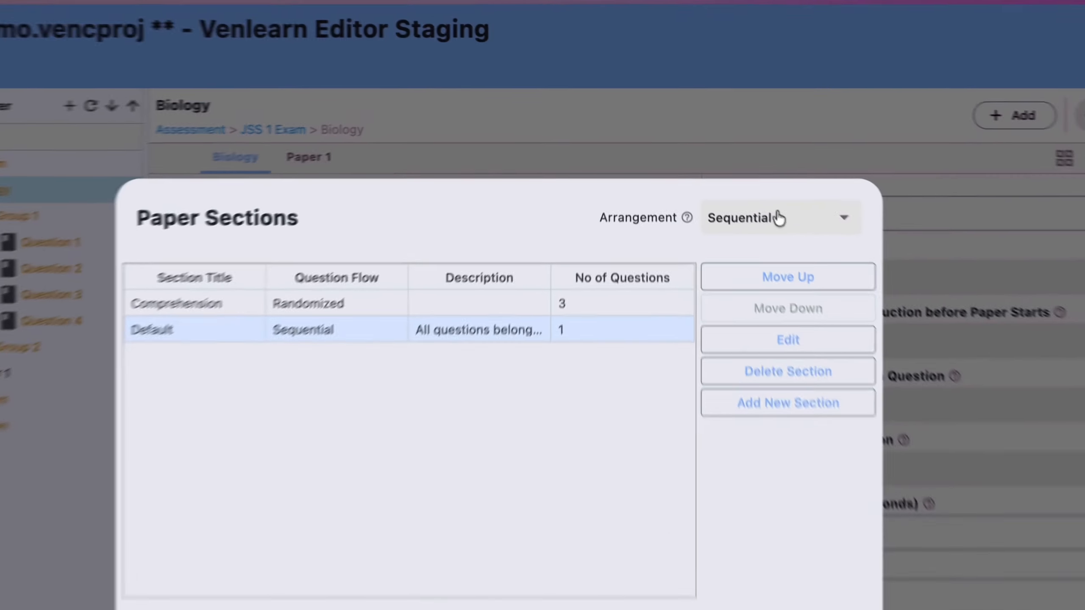
# Check the section arrangement and the Comprehension section, close the sections and look over the Biology paper's remaining settings.
pyautogui.click(728, 170)
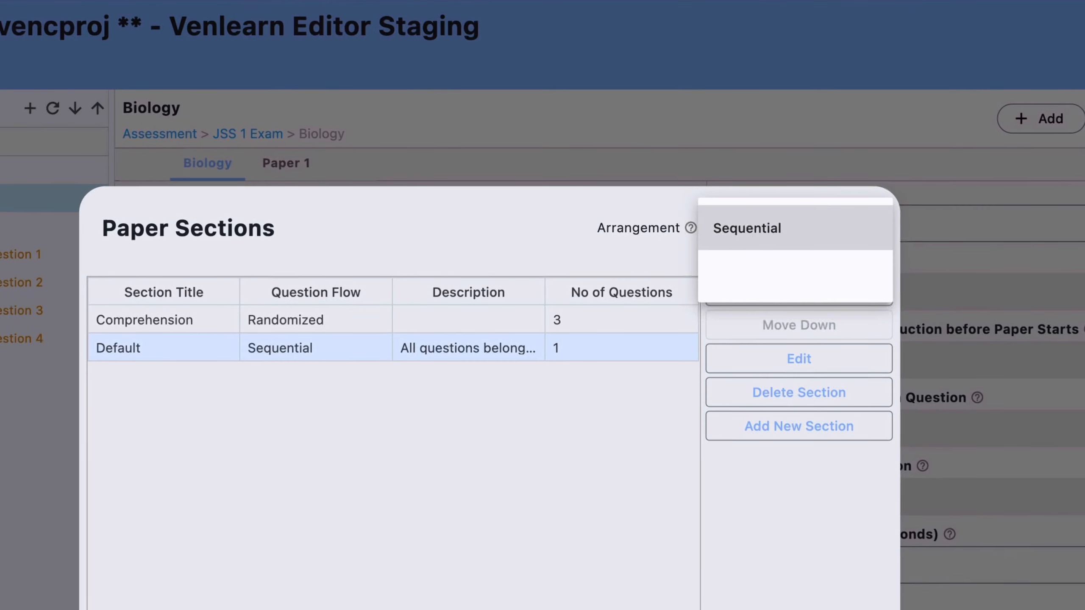
pyautogui.click(503, 241)
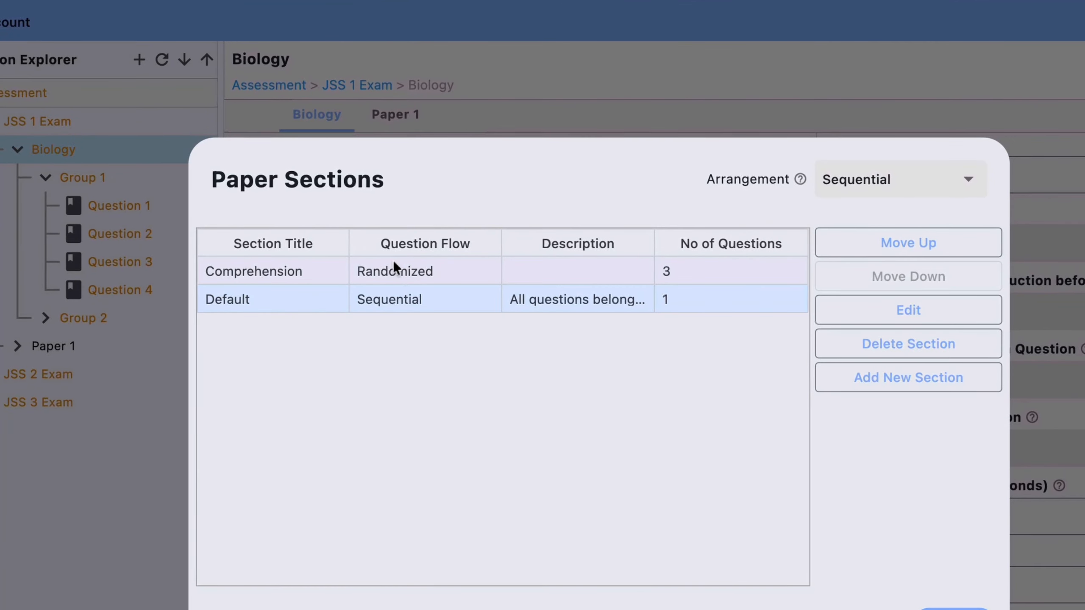
pyautogui.click(292, 320)
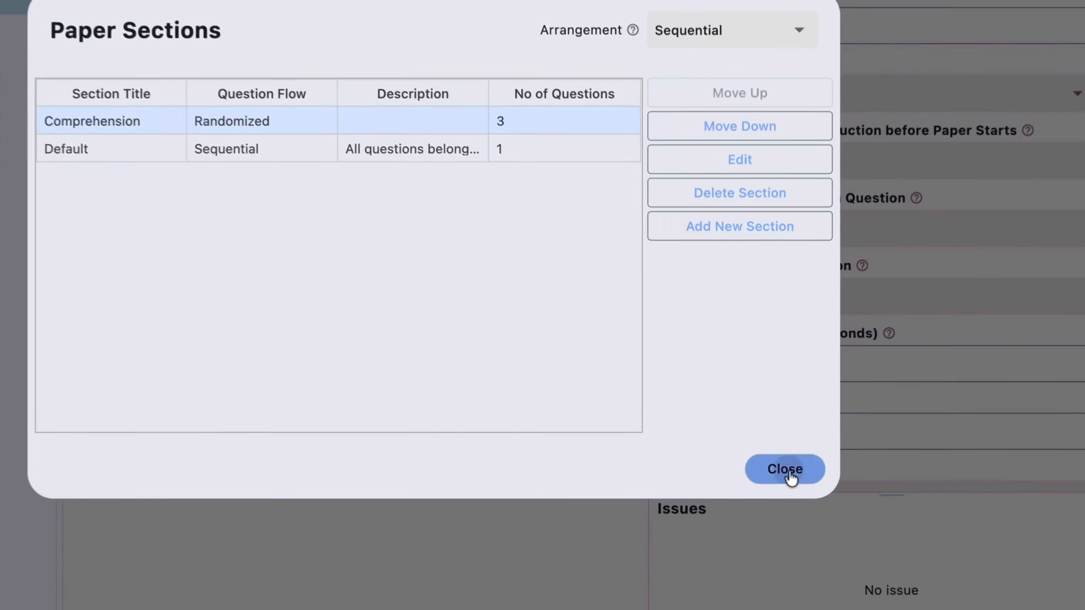
pyautogui.click(774, 454)
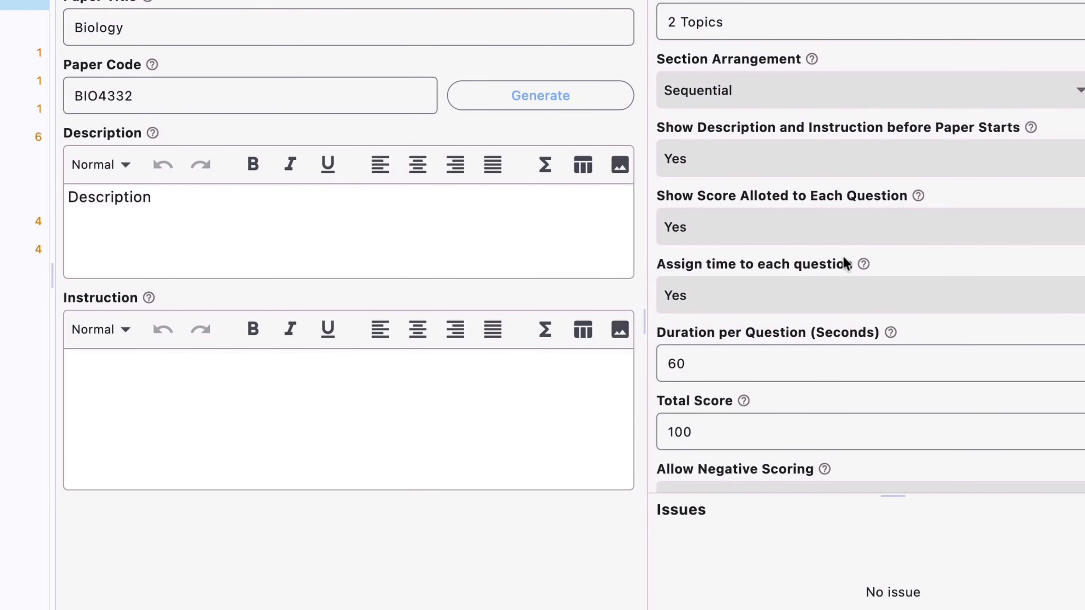
pyautogui.scroll(-10, 846, 263)
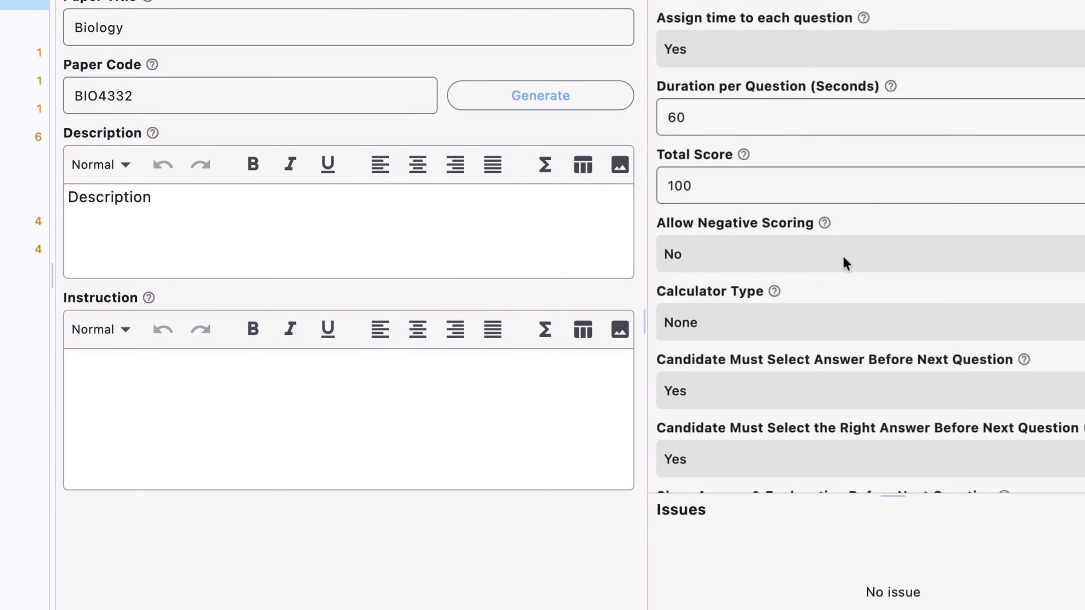
# Start a question group import into the Biology paper from video-samples.vencproj in the Venlearn Editor Projects folder.
pyautogui.rightClick(234, 213)
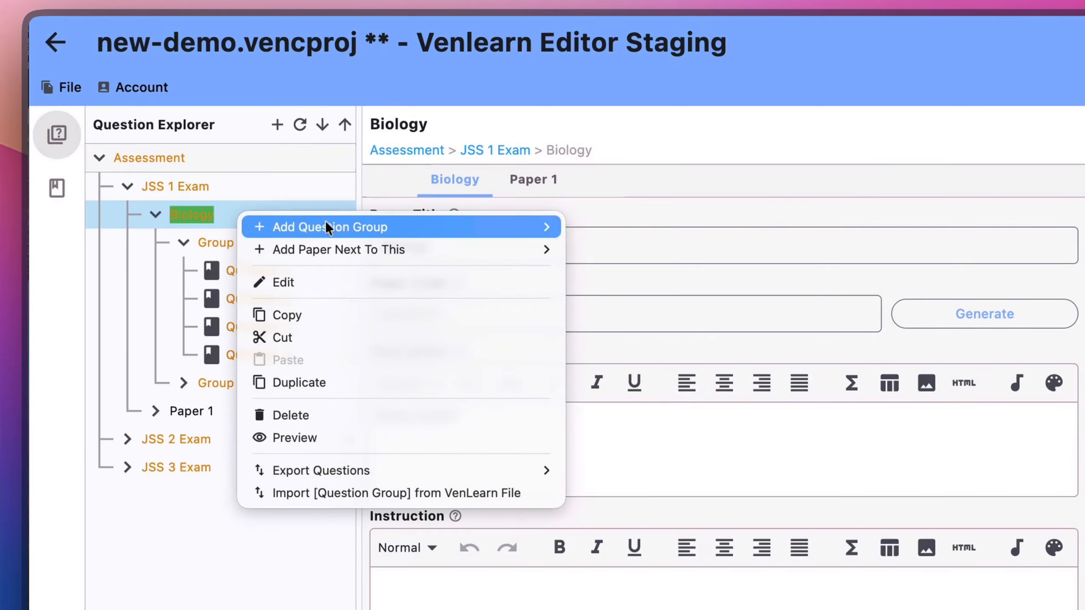
pyautogui.moveTo(329, 226)
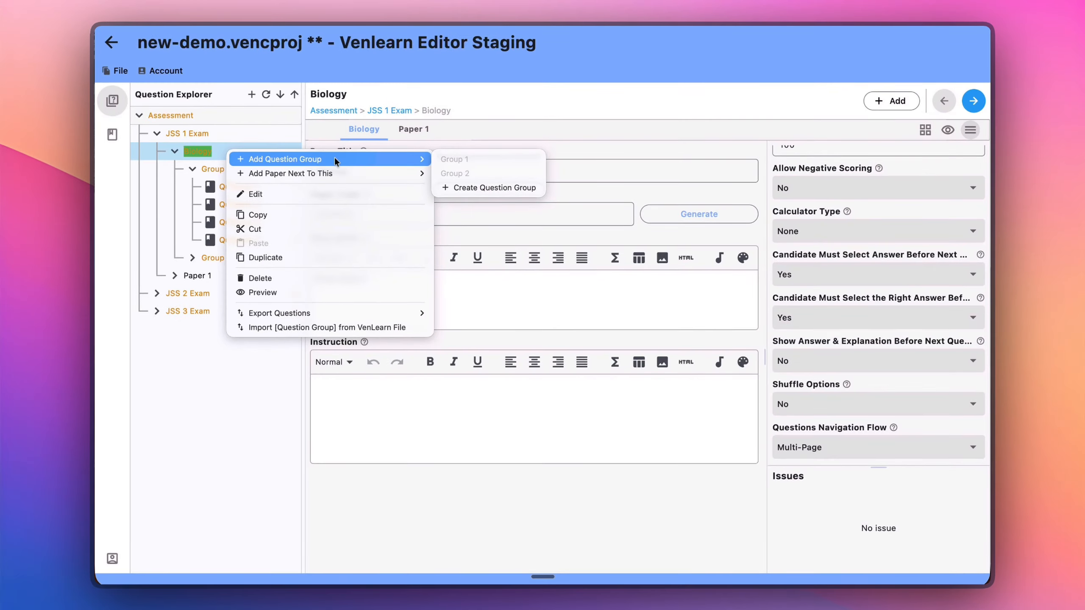
pyautogui.moveTo(278, 171)
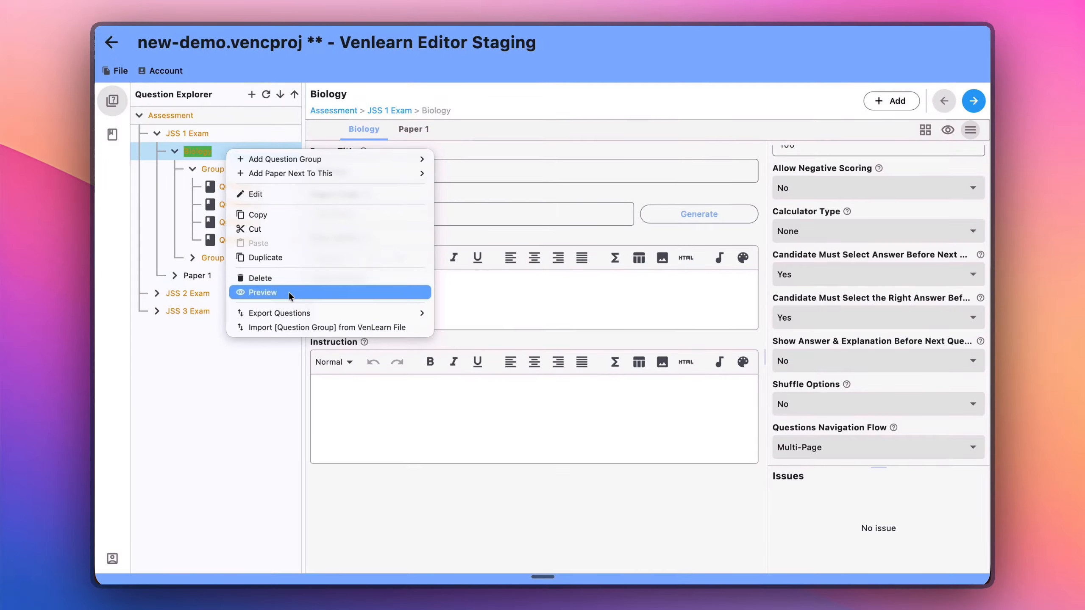
pyautogui.moveTo(297, 310)
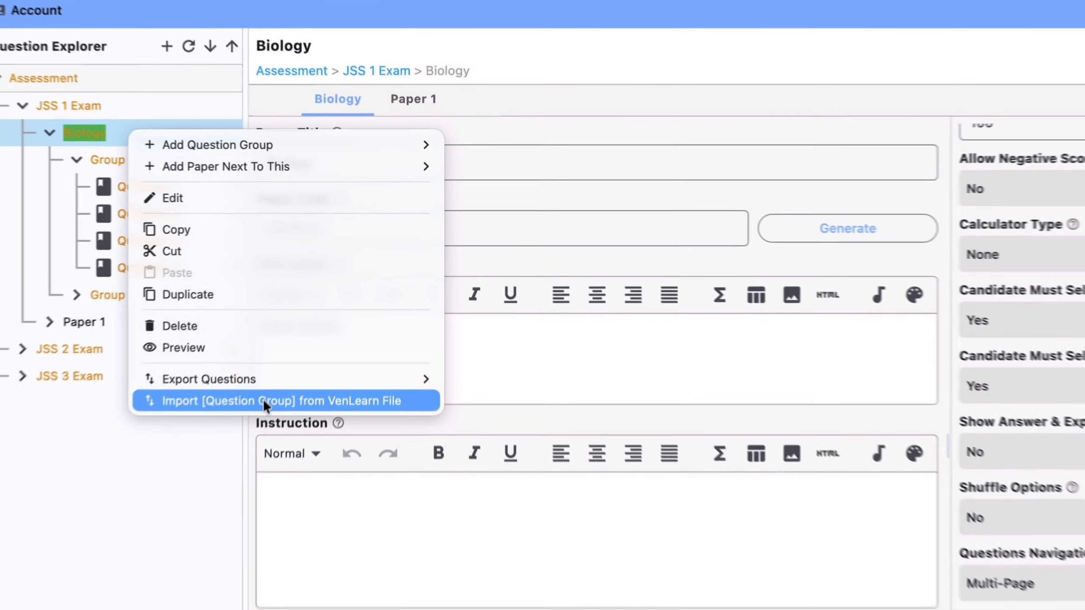
pyautogui.click(316, 327)
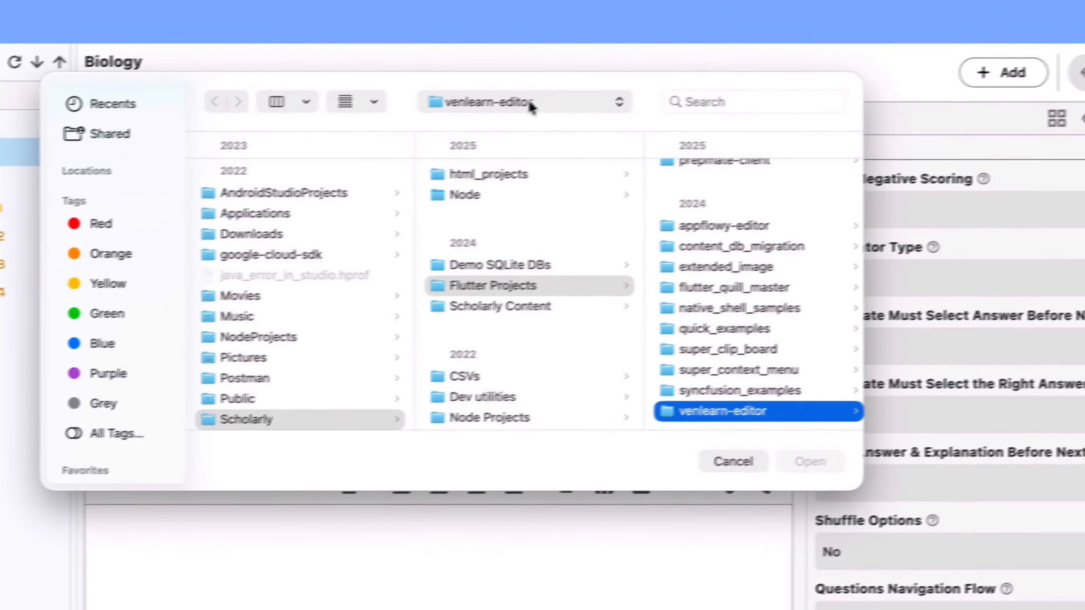
pyautogui.click(694, 82)
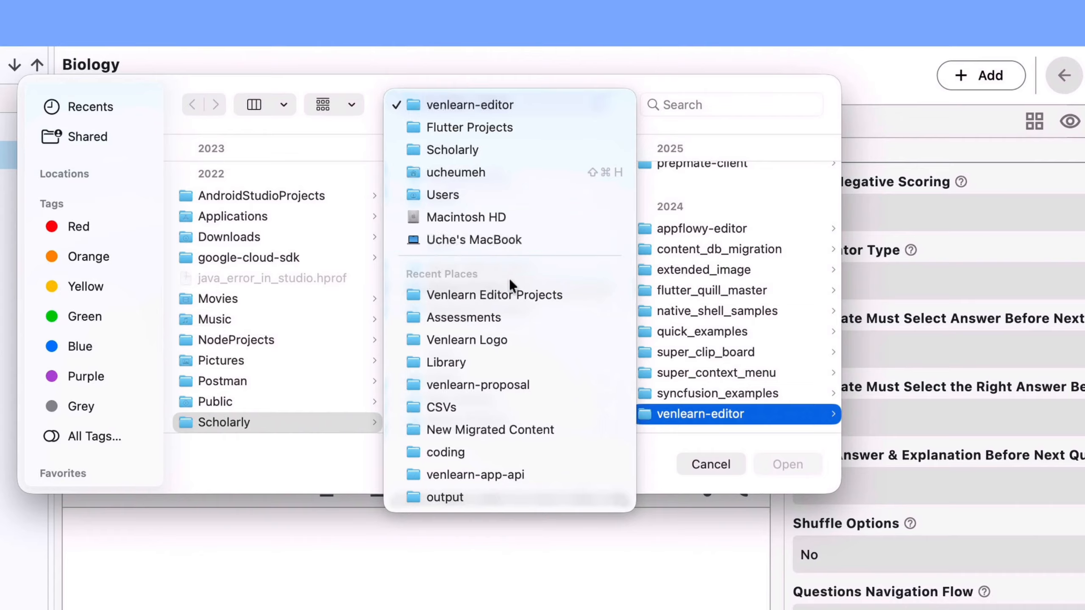
pyautogui.click(691, 270)
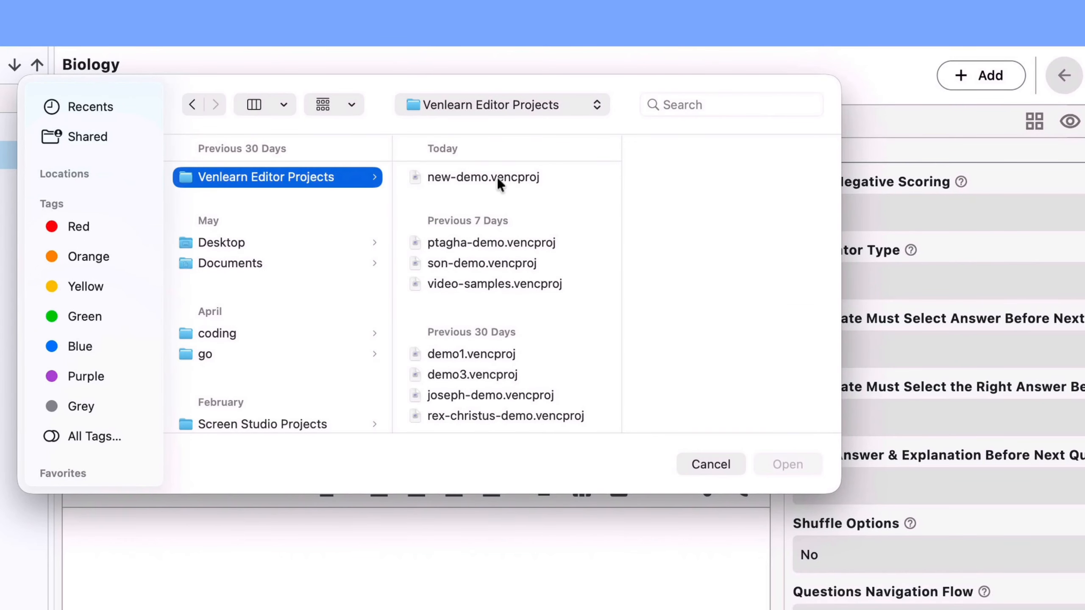
pyautogui.click(476, 283)
pyautogui.click(788, 464)
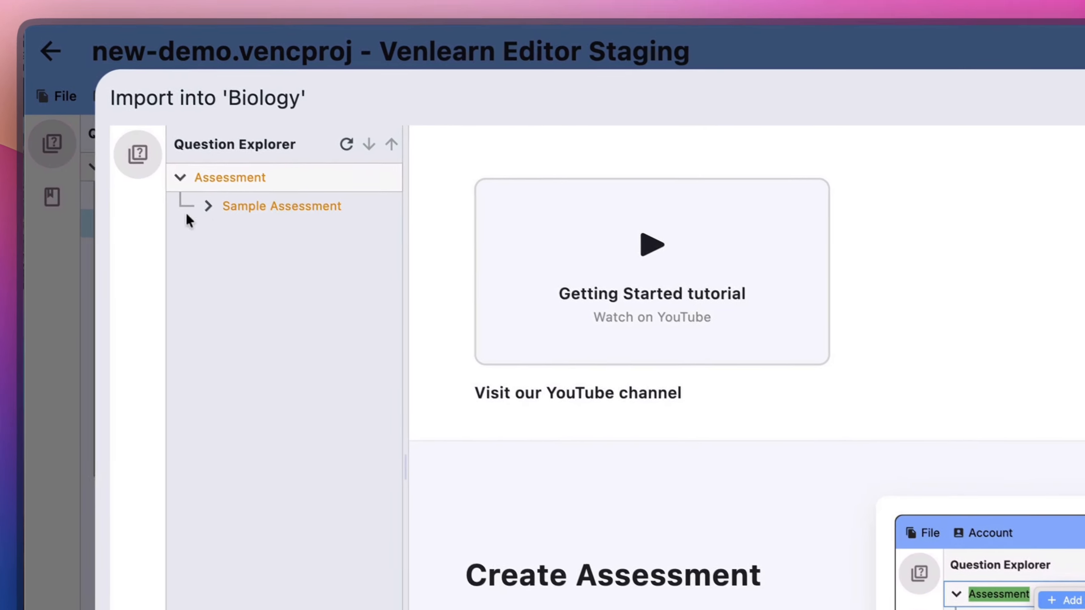
# Expand Sample Assessment and its first paper to examine the importable question groups, close the import without adding any and look over Biology's settings.
pyautogui.click(208, 205)
pyautogui.click(237, 235)
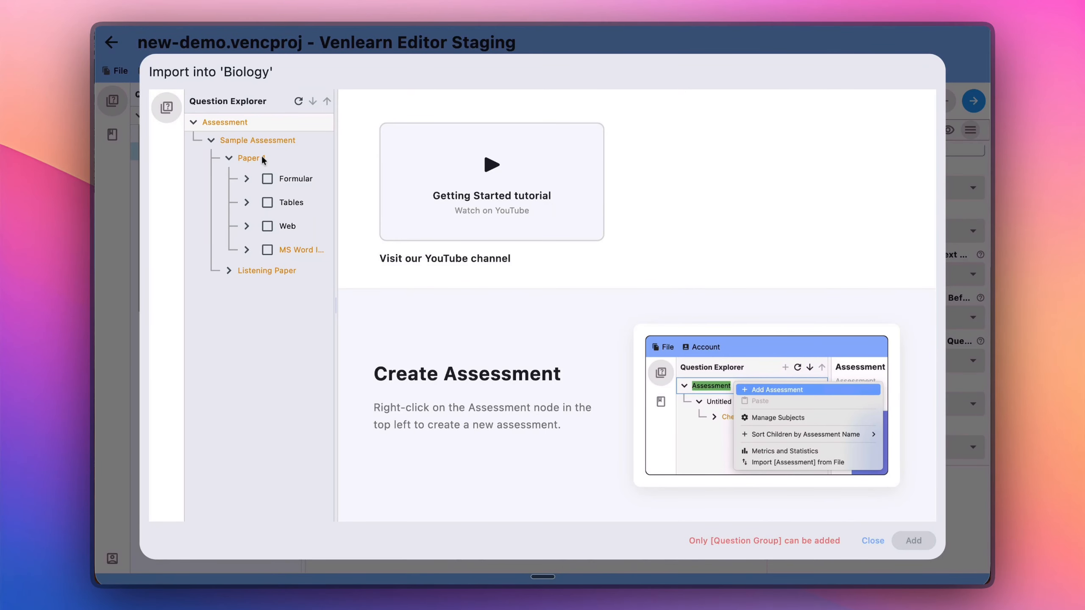
pyautogui.click(872, 541)
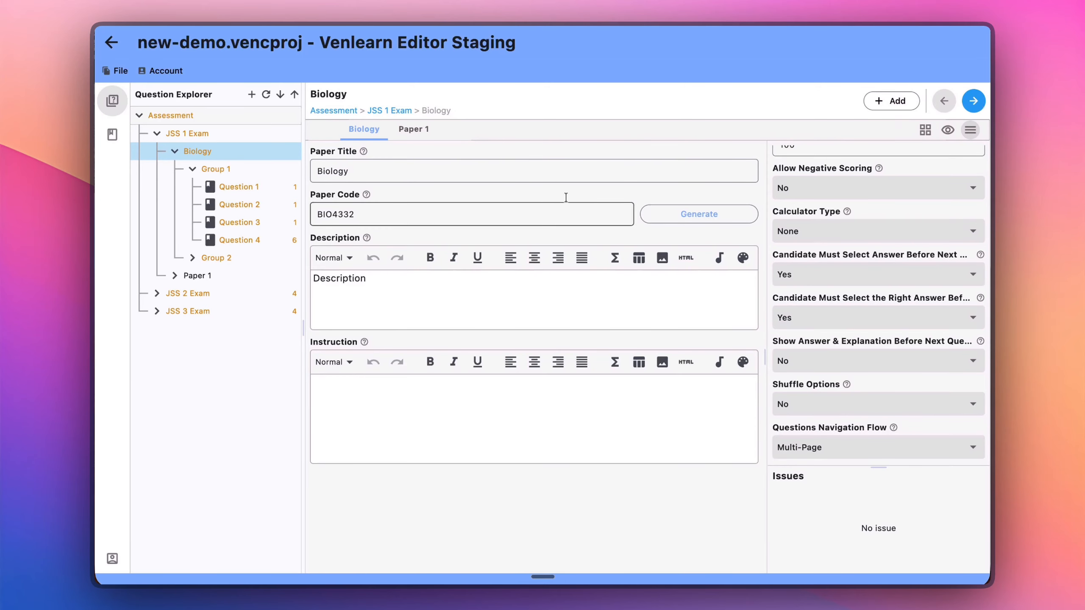
pyautogui.scroll(-5, 869, 285)
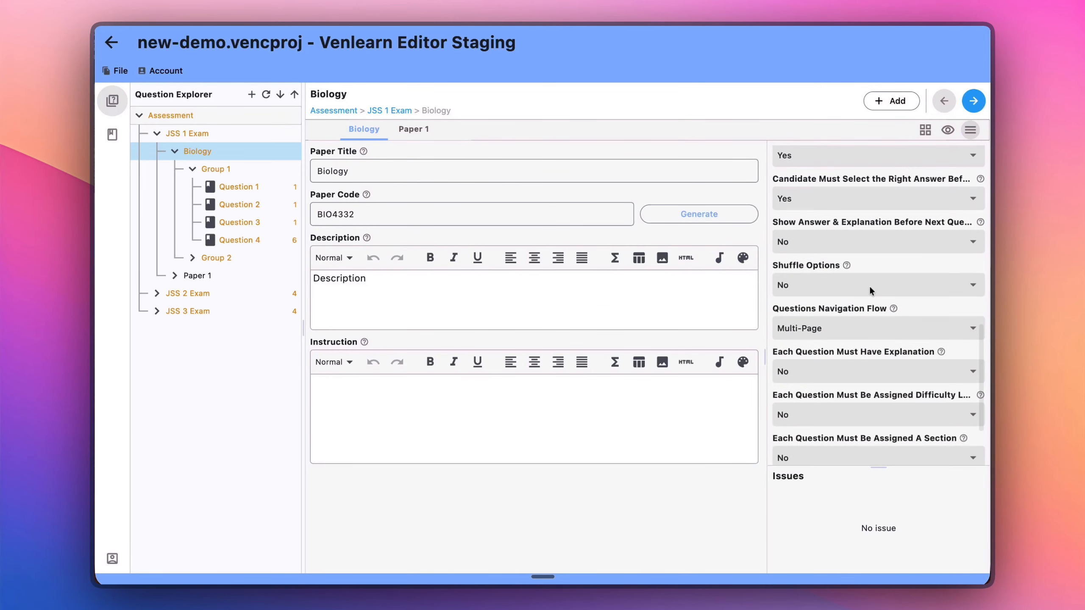
pyautogui.scroll(4, 869, 285)
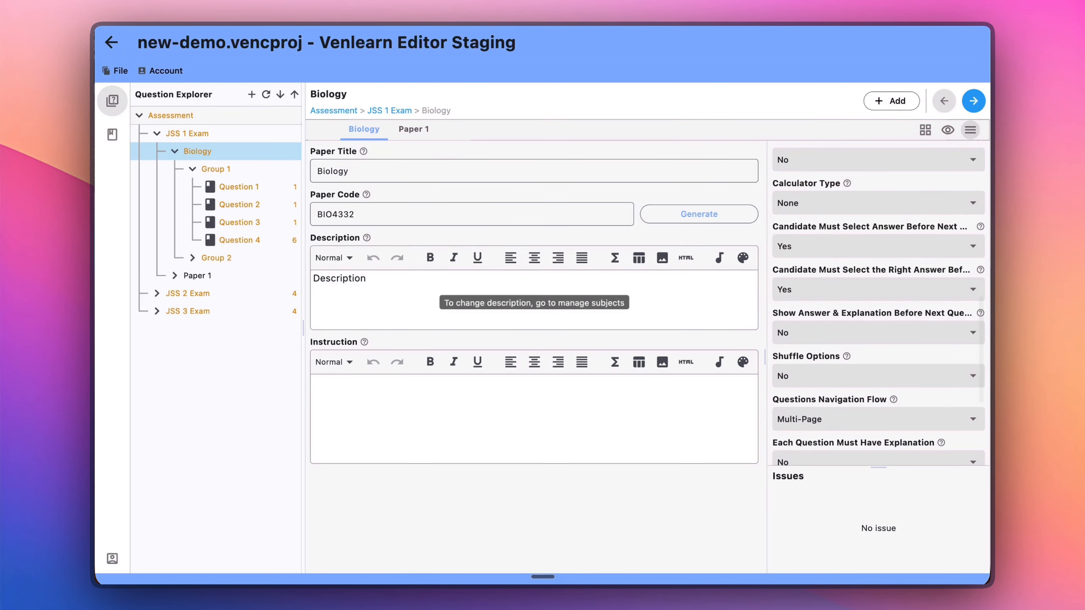